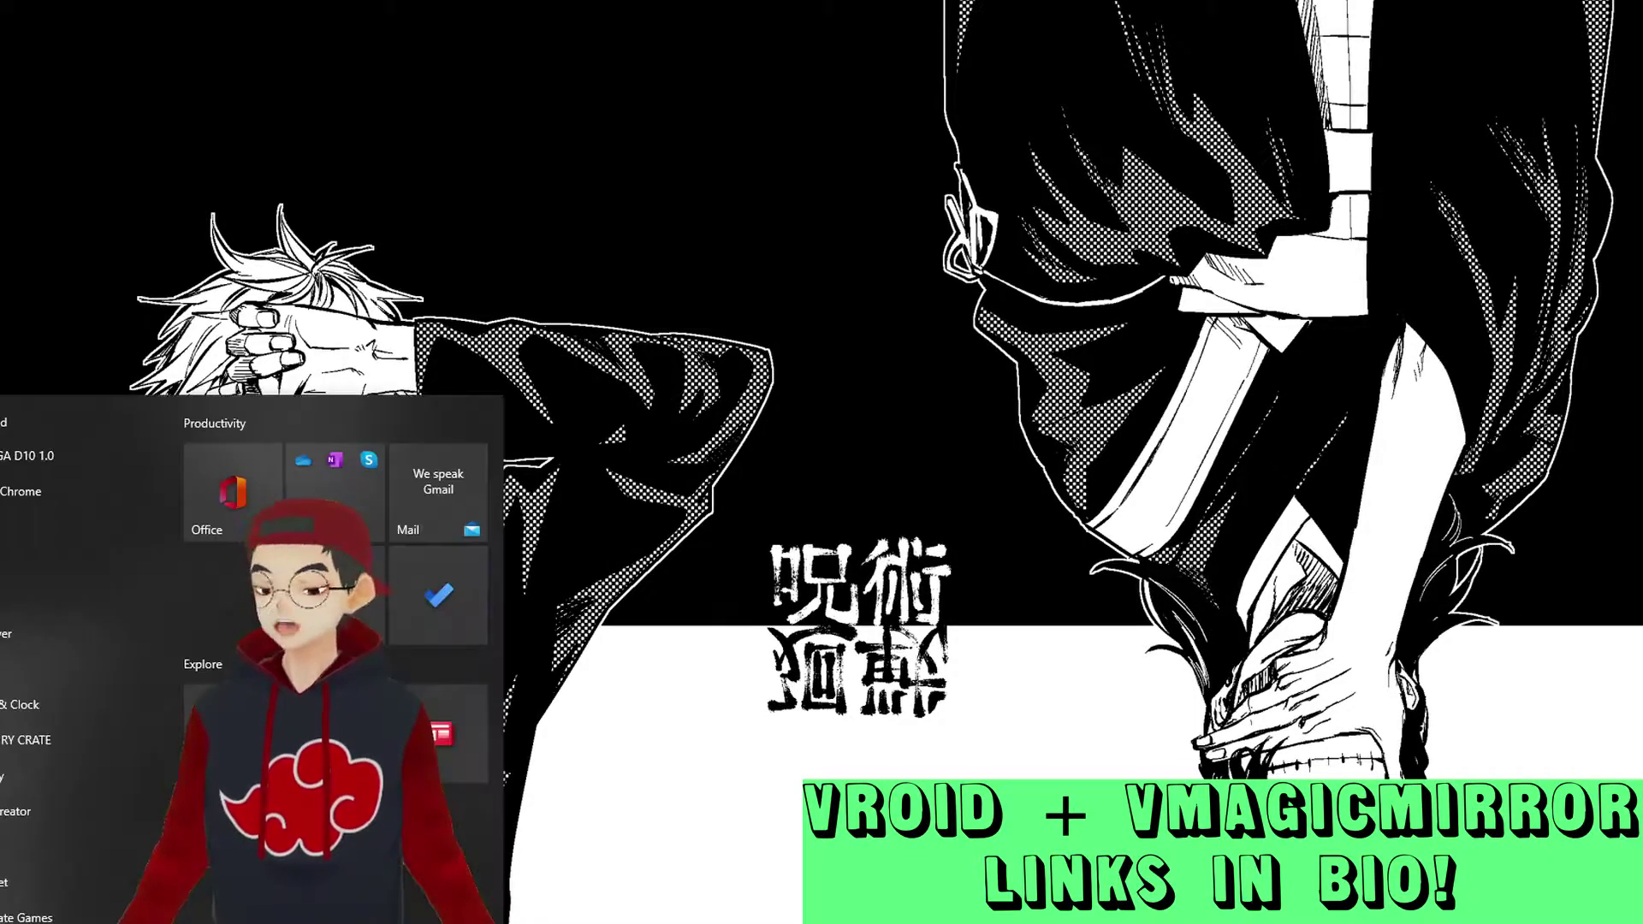
Step: Search the Start menu for 'vroid' so VRoid Studio comes up as the best match
{"action": "type", "text": "vroid"}
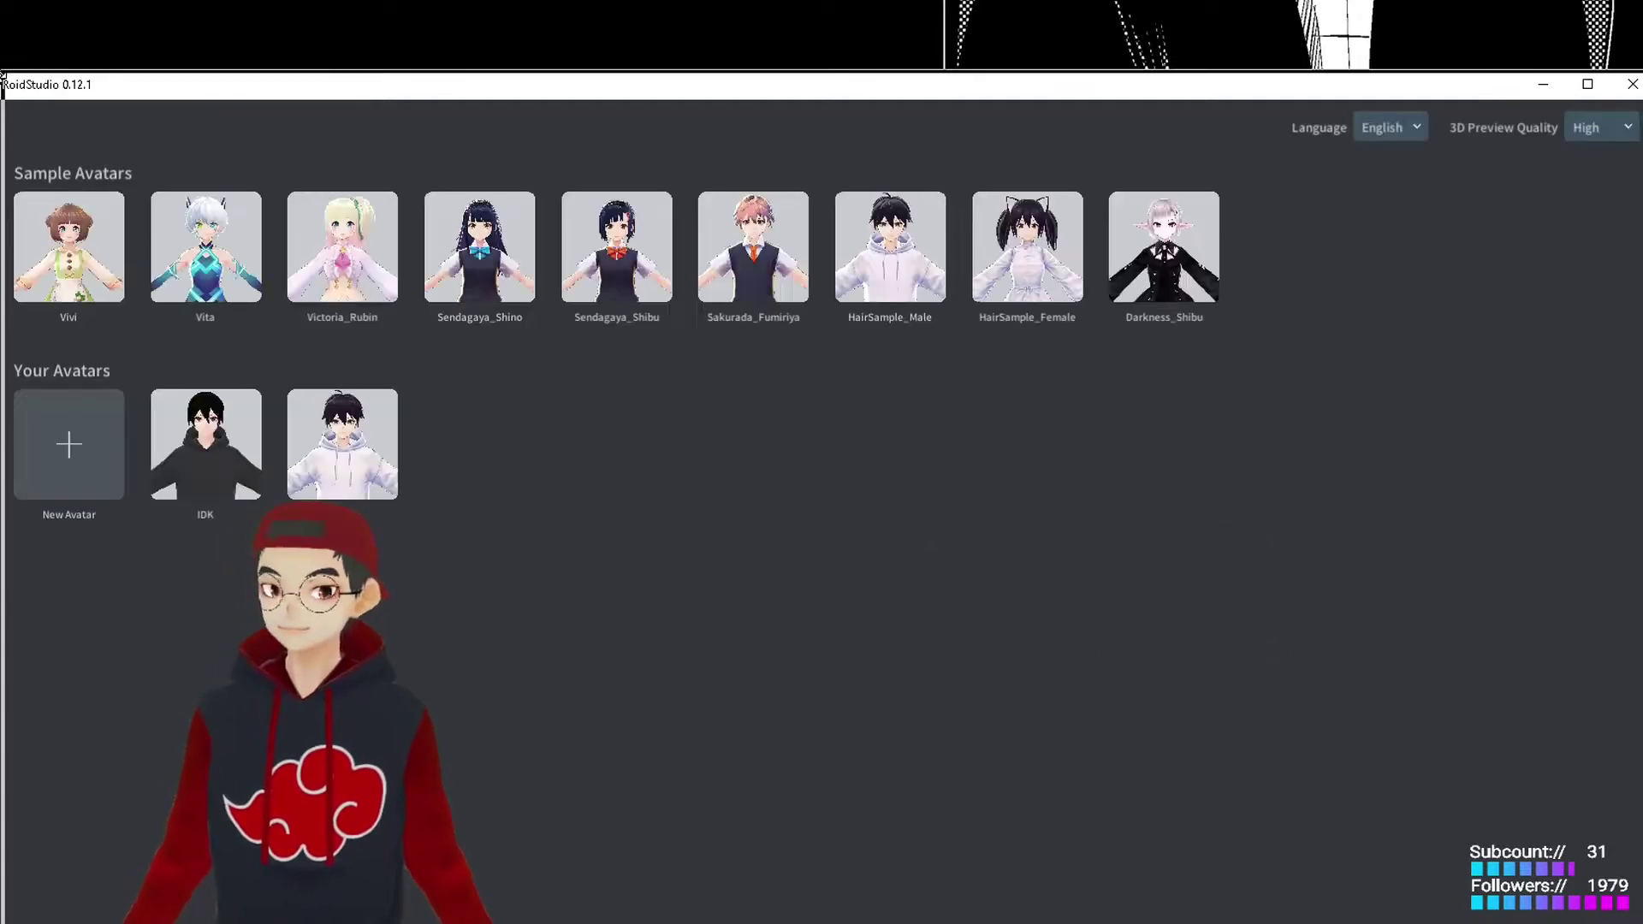
Step: Resize and reposition the VRoid Studio window, then load the Victoria_Rubin sample avatar
{"action": "left_click_drag", "start_coordinate": [3, 72], "coordinate": [176, 88]}
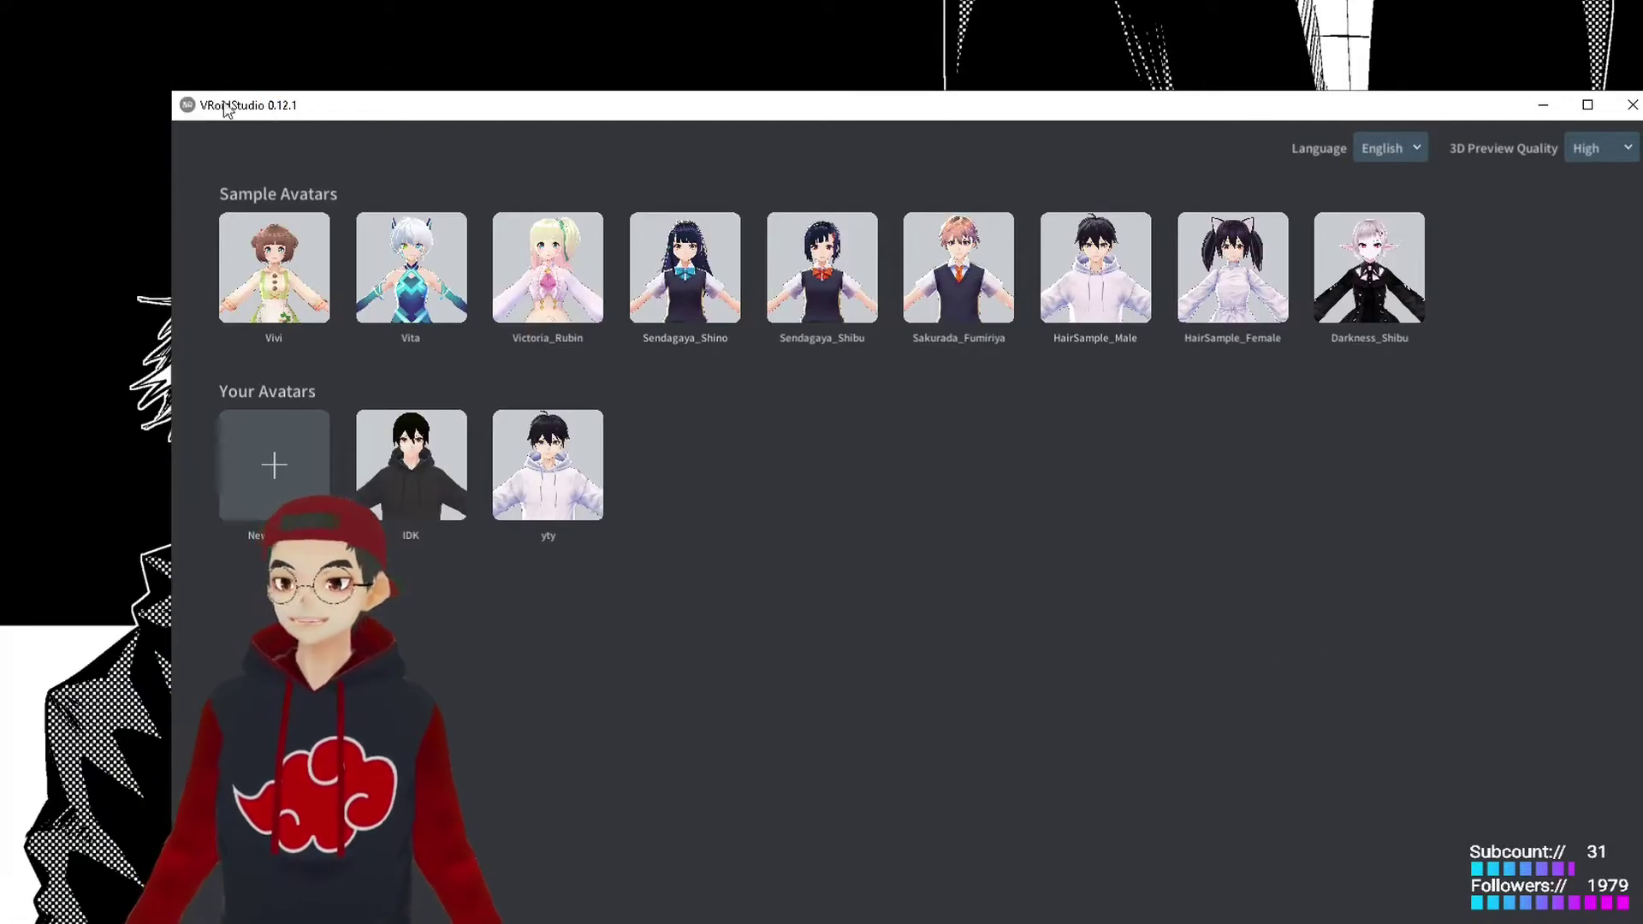
{"action": "left_click_drag", "start_coordinate": [480, 111], "coordinate": [461, 43]}
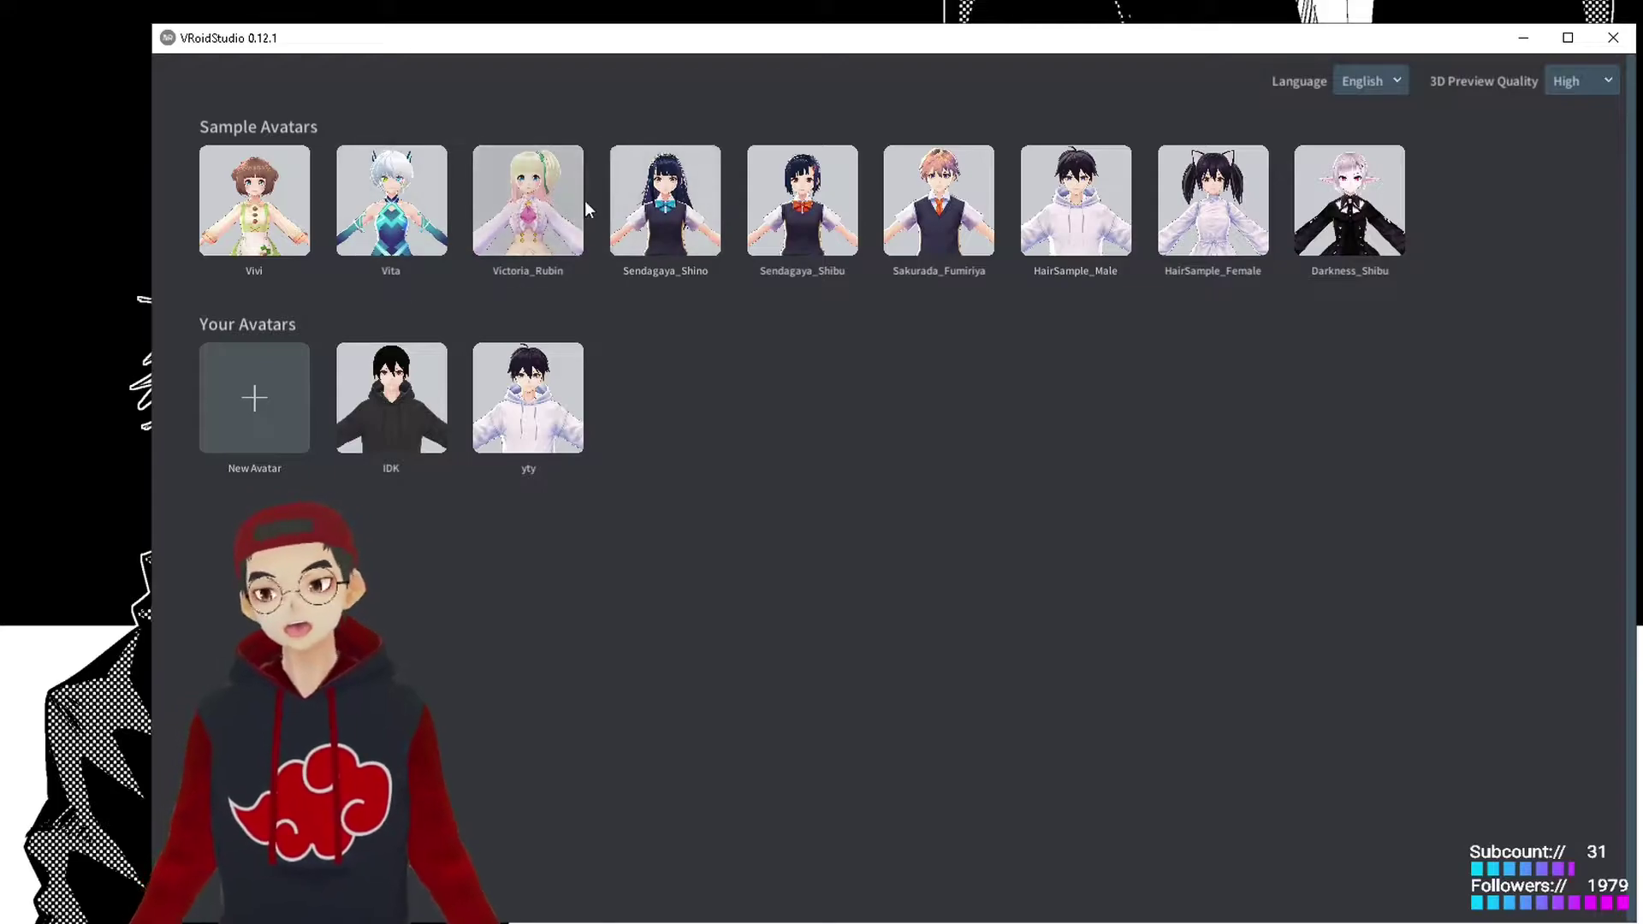
{"action": "left_click", "coordinate": [537, 202]}
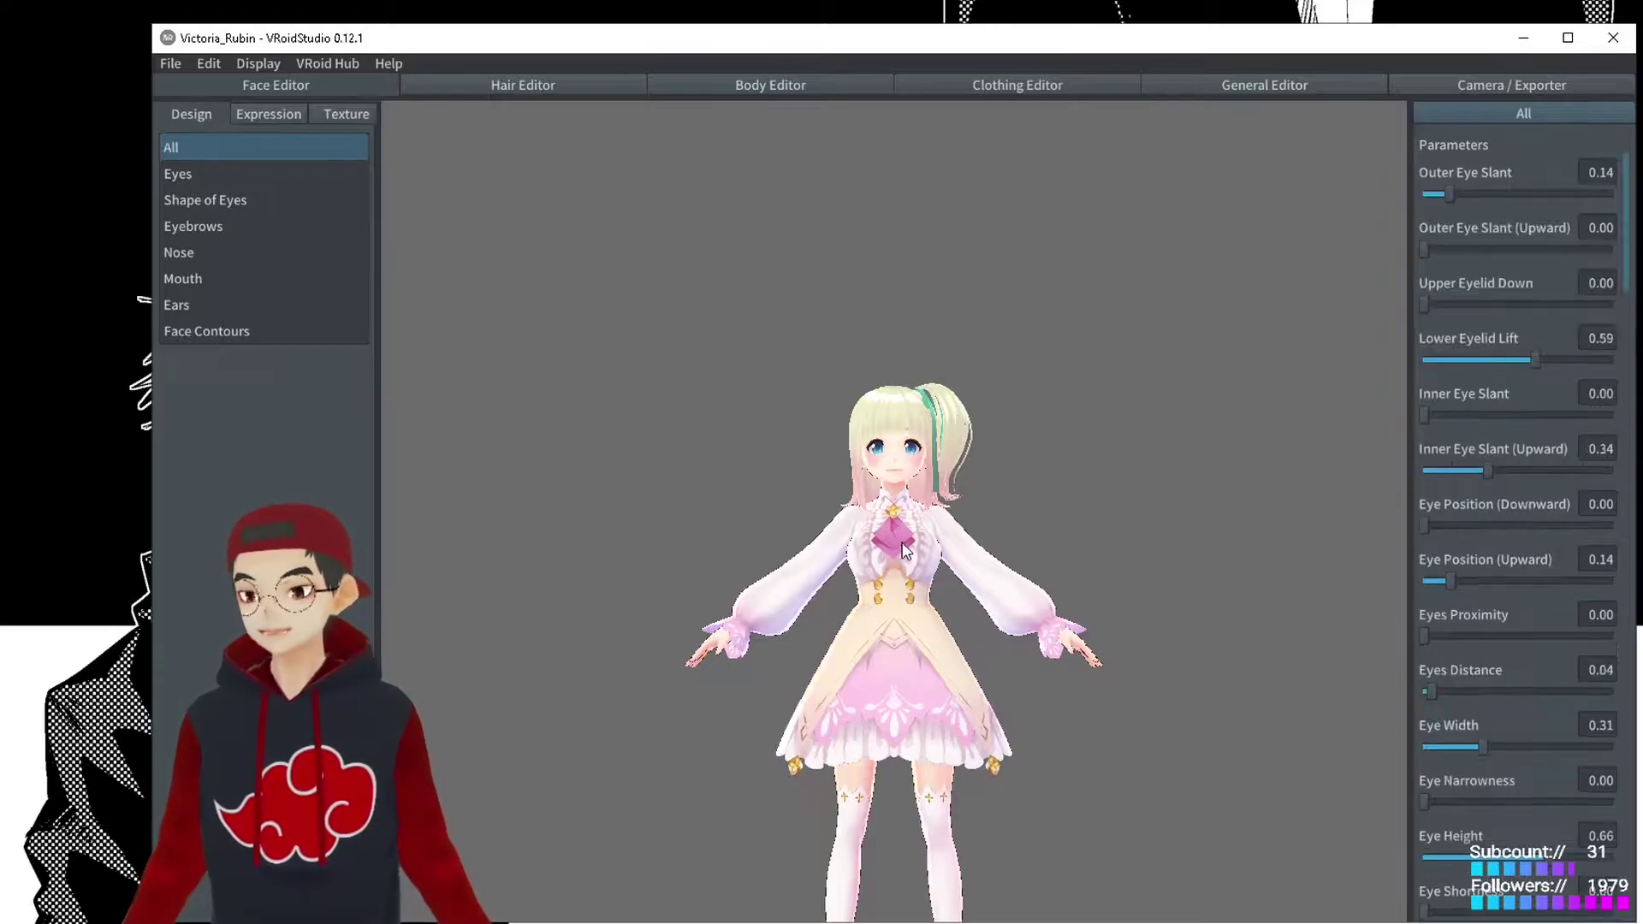
Step: Pan the editor view up so Victoria_Rubin's legs and feet are visible
{"action": "middle_click_drag", "start_coordinate": [911, 507], "coordinate": [915, 342]}
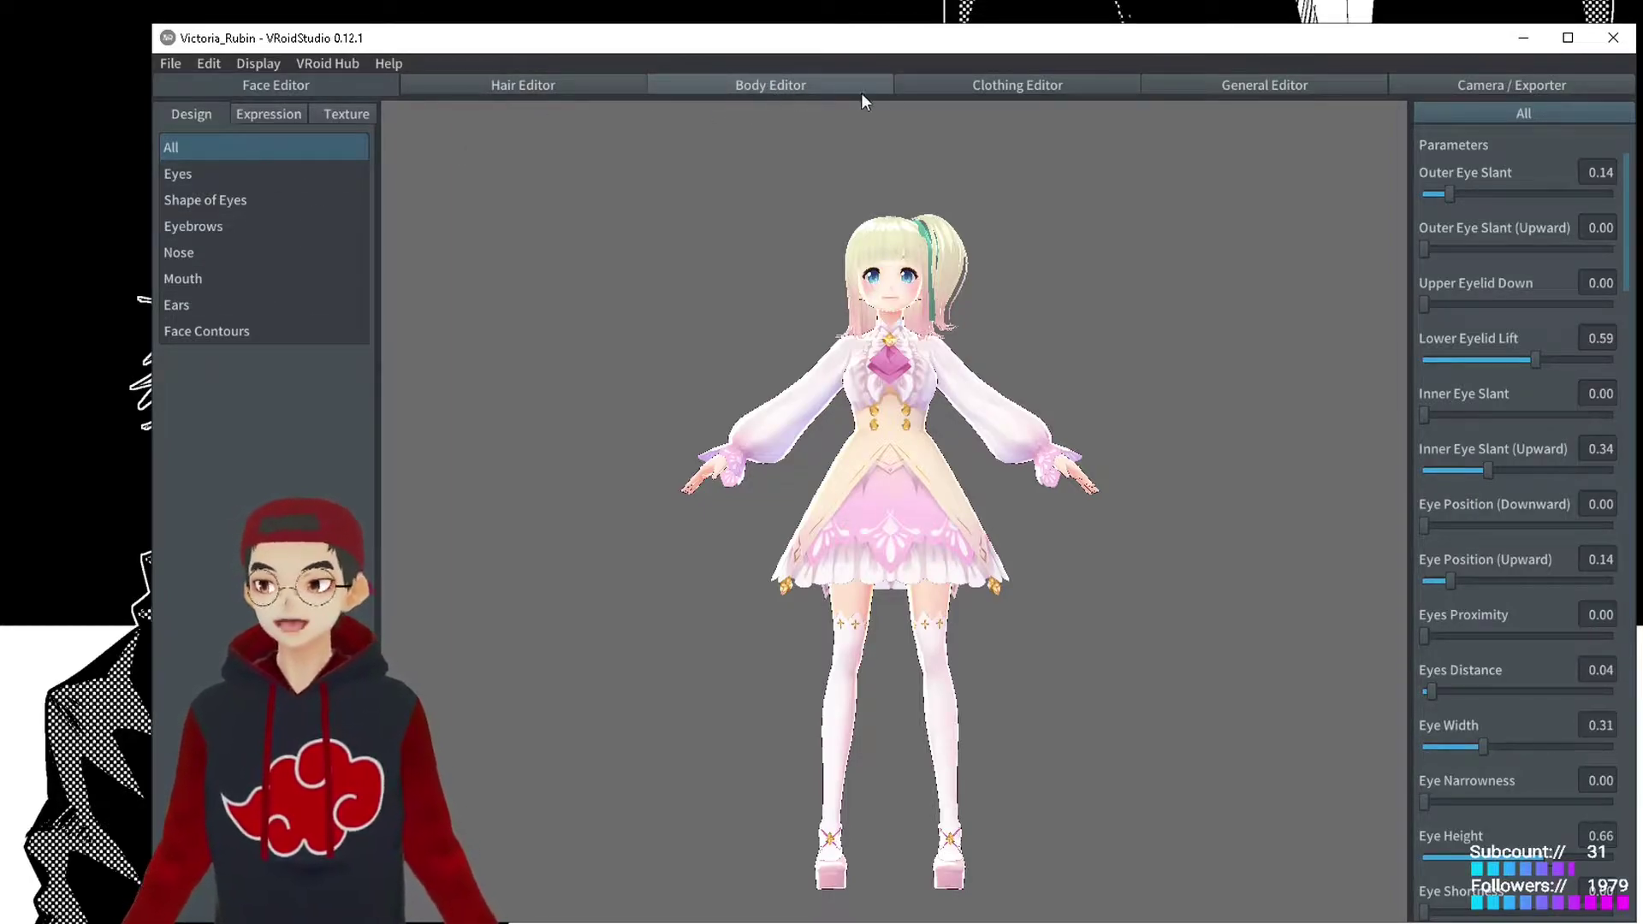
Step: Switch to the Clothing Editor and adjust the long-sleeve one-piece dress's skirt slider
{"action": "left_click", "coordinate": [1014, 93]}
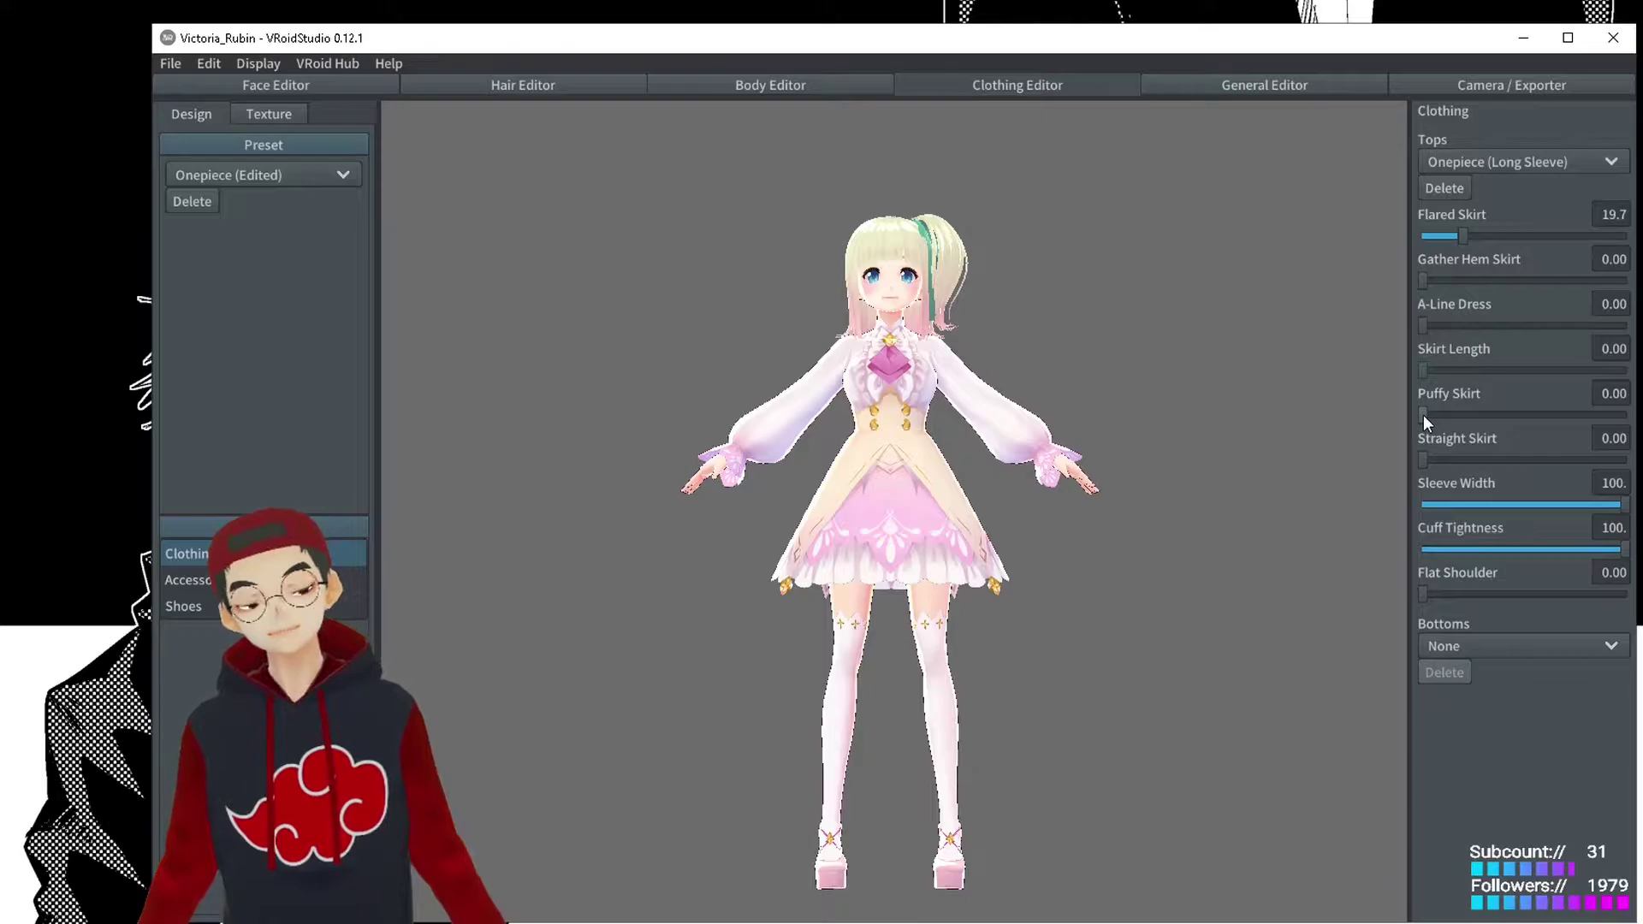
{"action": "mouse_move", "coordinate": [1424, 415]}
{"action": "left_mouse_down"}
{"action": "mouse_move", "coordinate": [1598, 413]}
{"action": "mouse_move", "coordinate": [1415, 407]}
{"action": "left_mouse_up"}
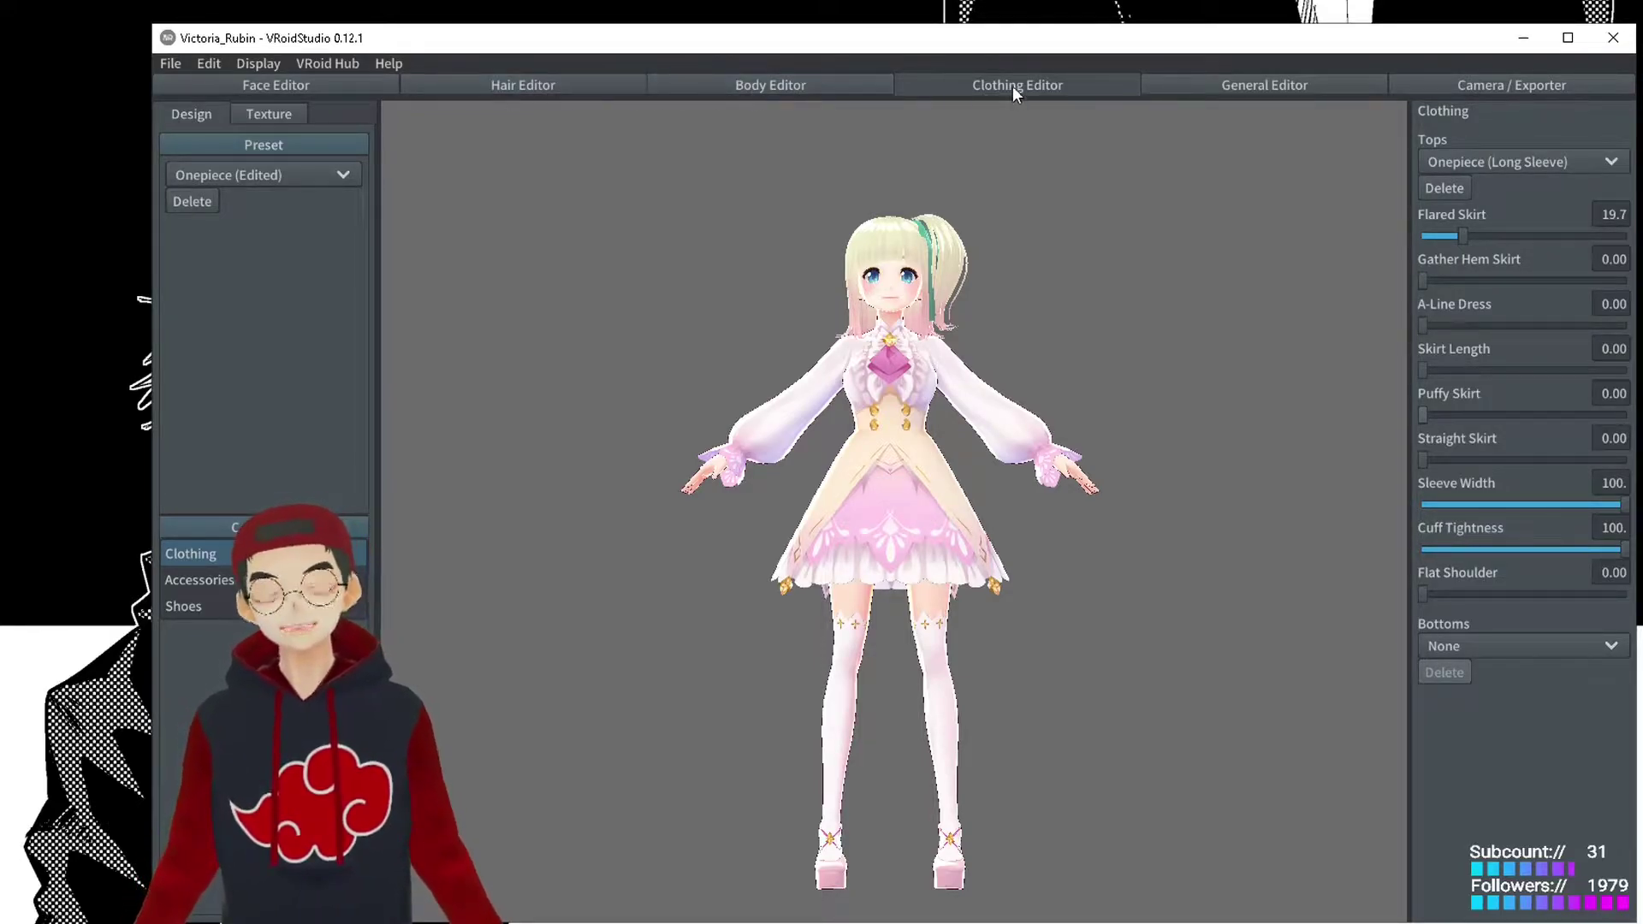
Step: In the dress's texture settings, make the shade colour deep blue and the base colour bright yellow
{"action": "left_click", "coordinate": [269, 113]}
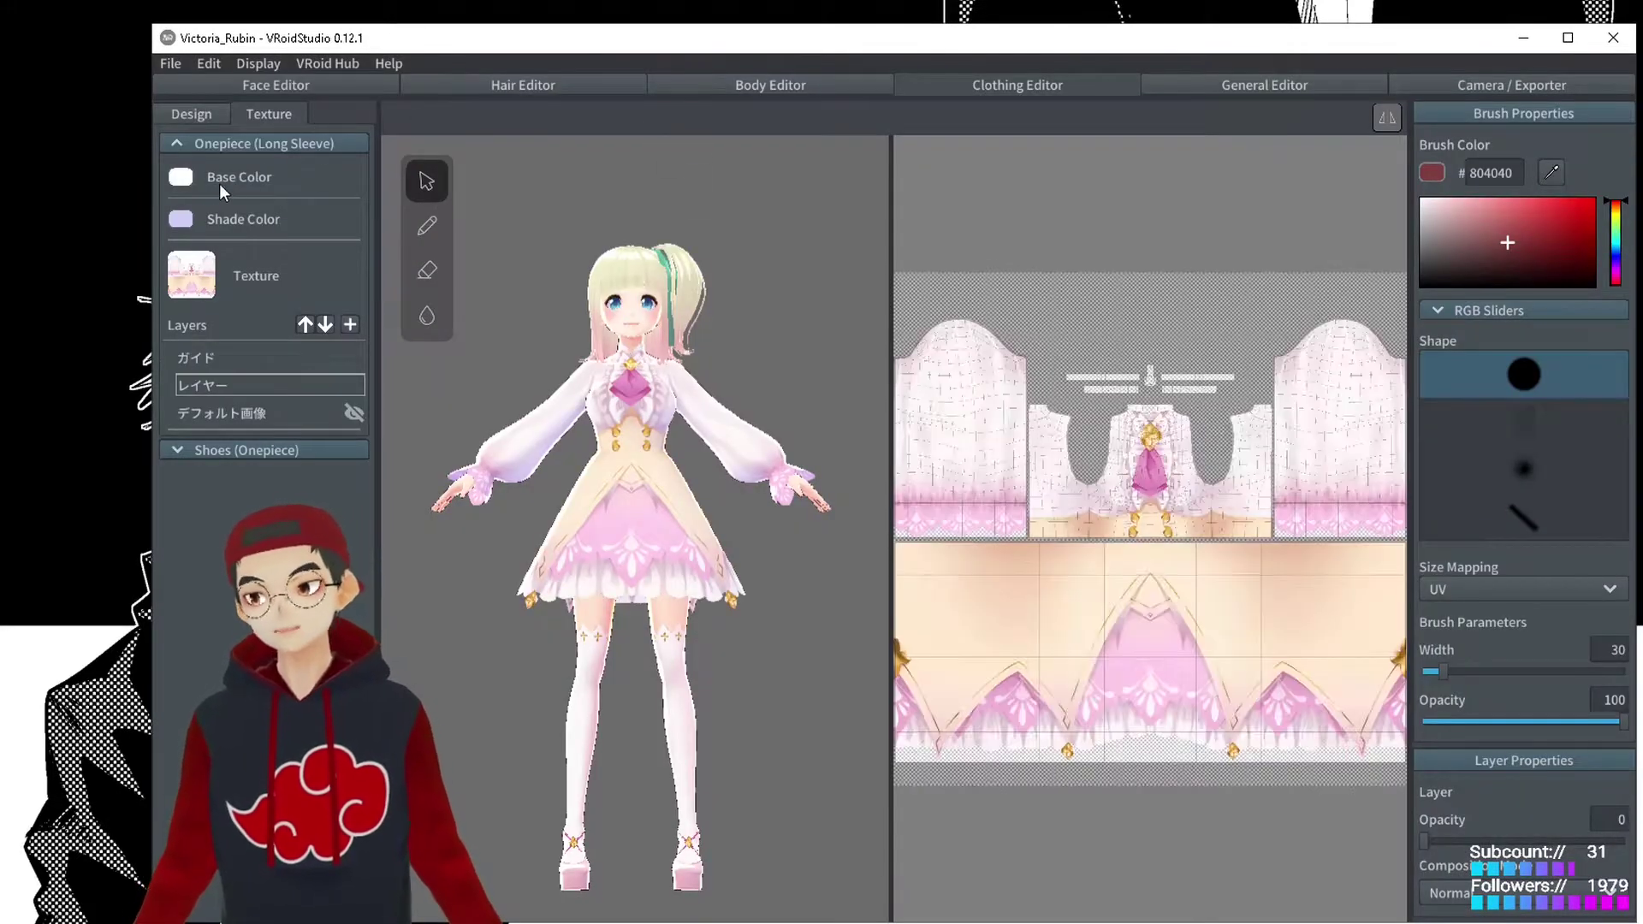
{"action": "left_click", "coordinate": [181, 180]}
{"action": "left_click", "coordinate": [184, 220]}
{"action": "mouse_move", "coordinate": [274, 286]}
{"action": "left_mouse_down"}
{"action": "mouse_move", "coordinate": [381, 310]}
{"action": "mouse_move", "coordinate": [409, 279]}
{"action": "mouse_move", "coordinate": [284, 282]}
{"action": "mouse_move", "coordinate": [245, 258]}
{"action": "left_mouse_up"}
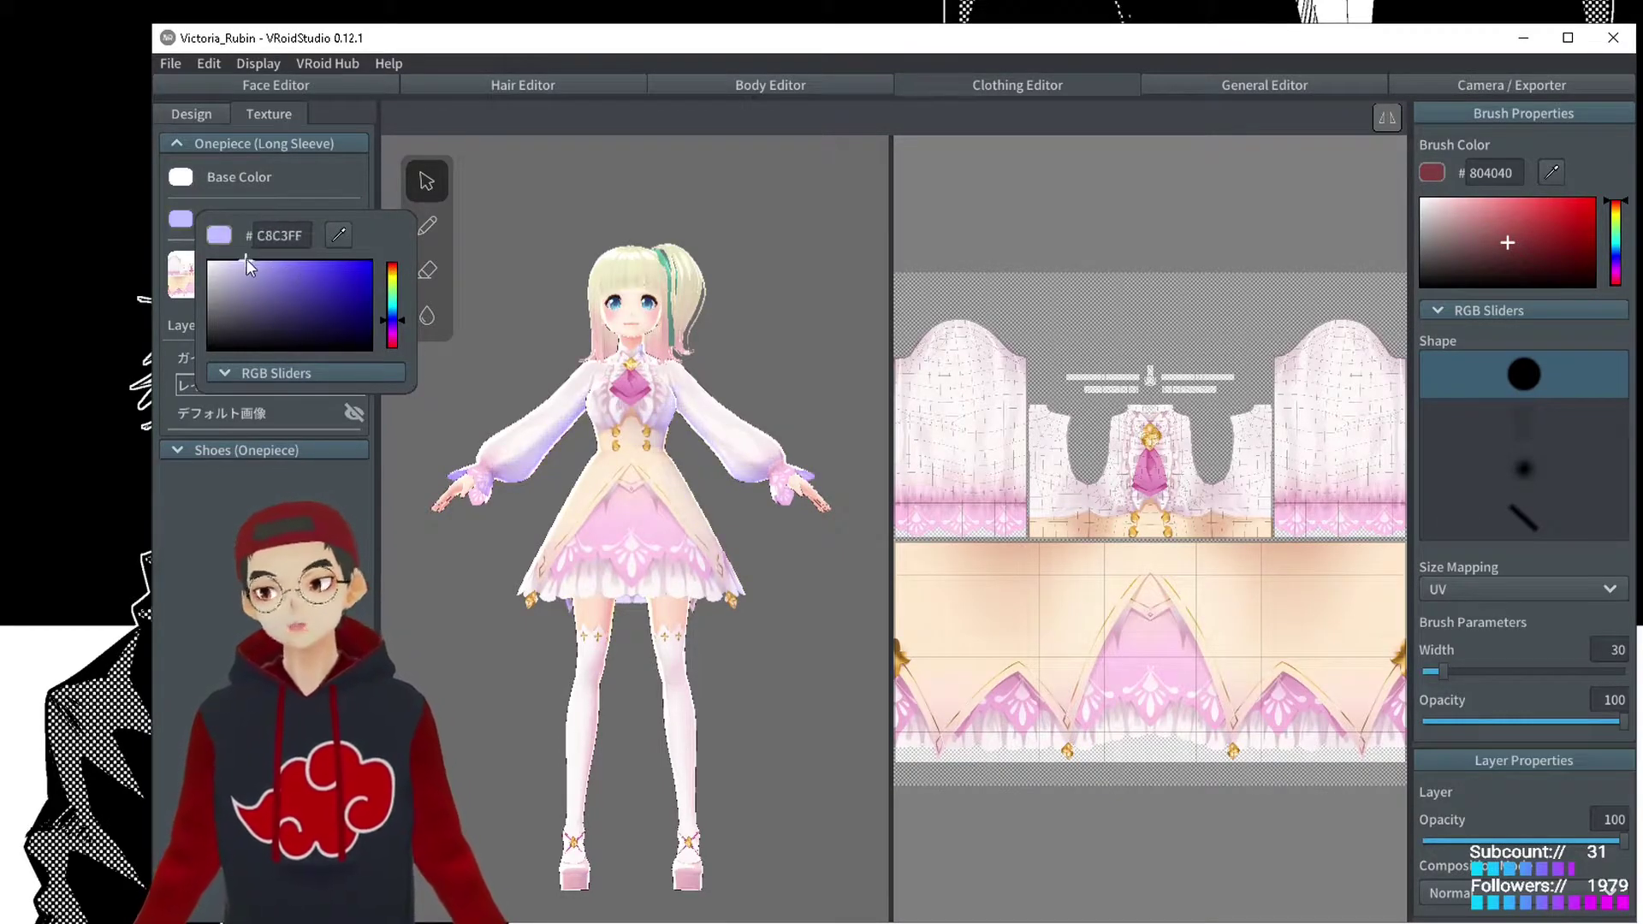
{"action": "left_click", "coordinate": [181, 177]}
{"action": "left_click", "coordinate": [322, 278]}
{"action": "left_click_drag", "start_coordinate": [326, 285], "coordinate": [420, 233]}
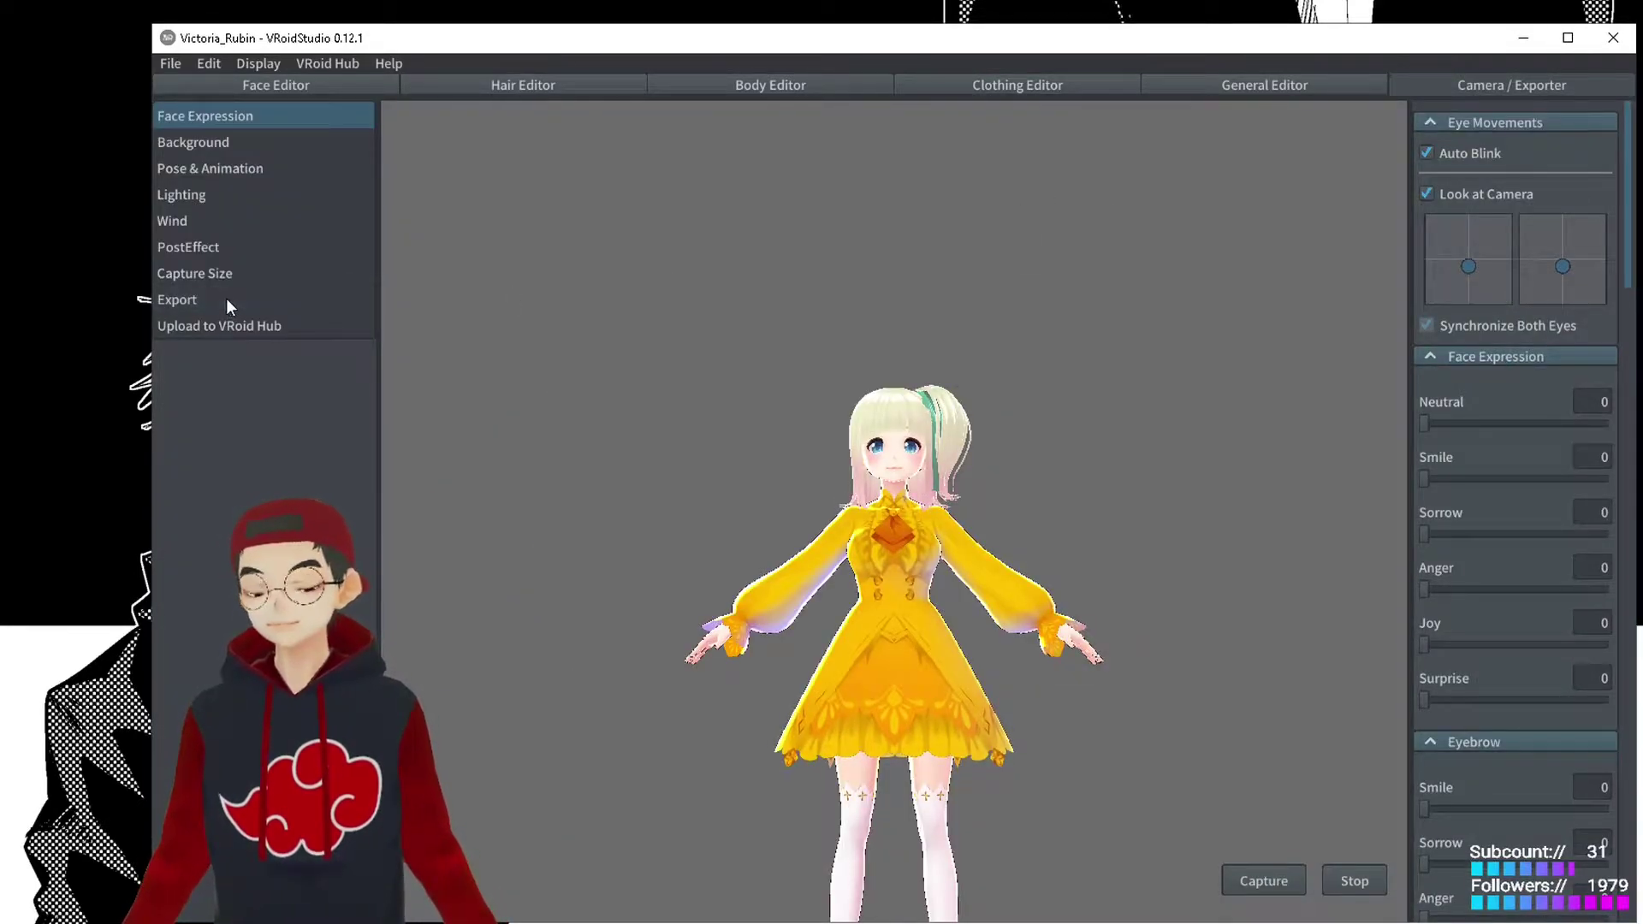
Step: Bring up the avatar's Export options in the Camera / Exporter list
{"action": "left_click", "coordinate": [286, 298]}
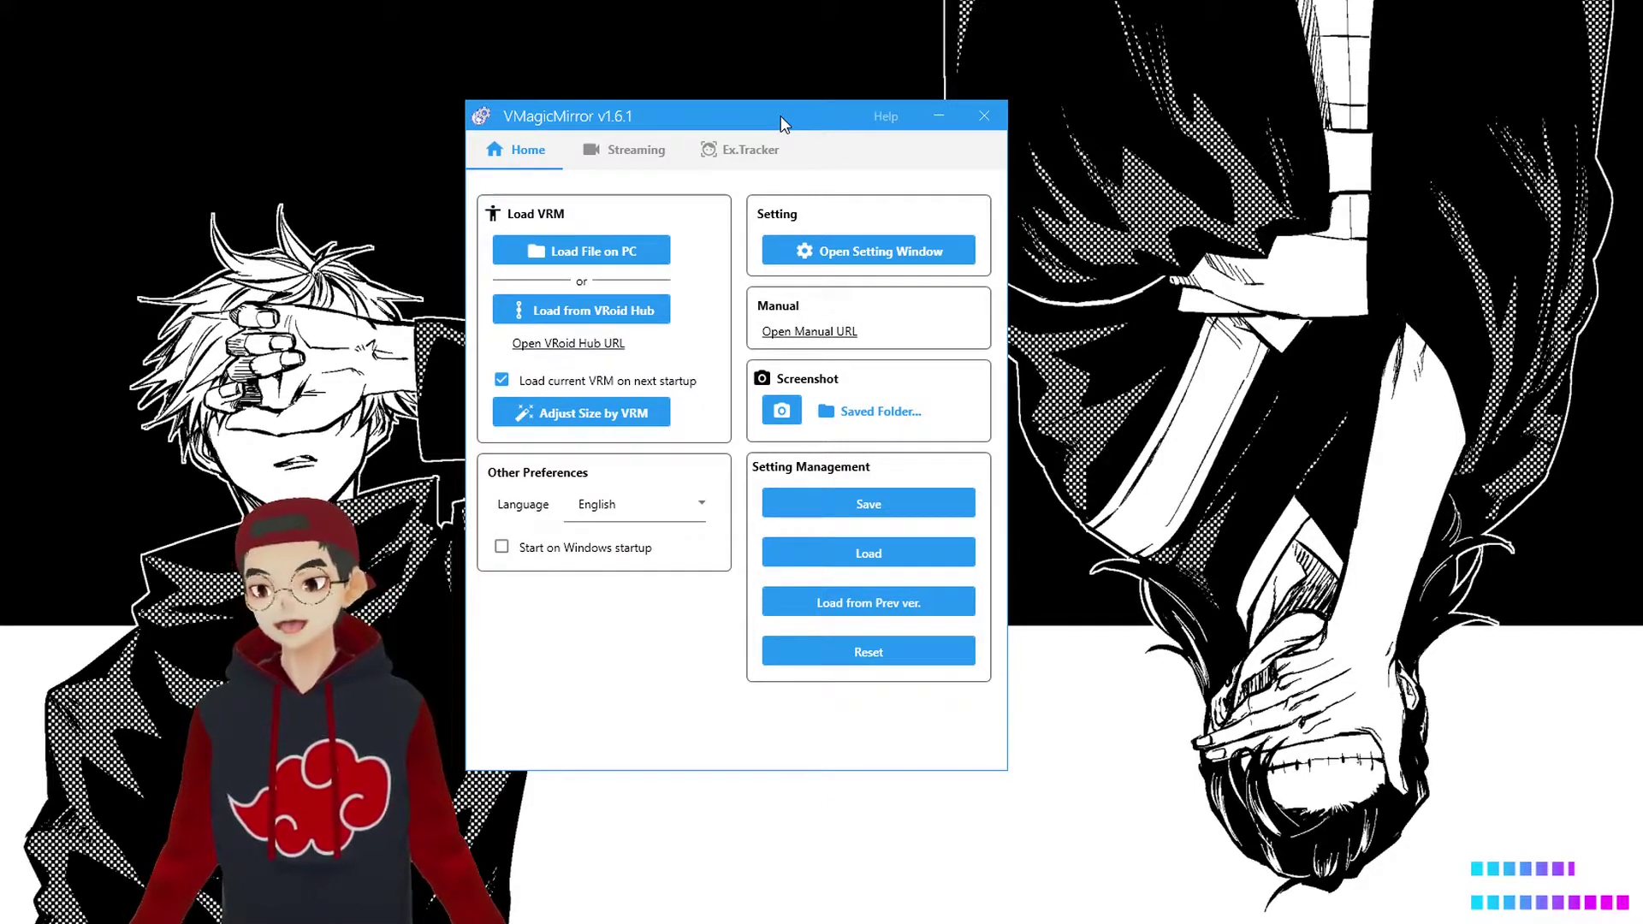
{"action": "left_click", "coordinate": [630, 152]}
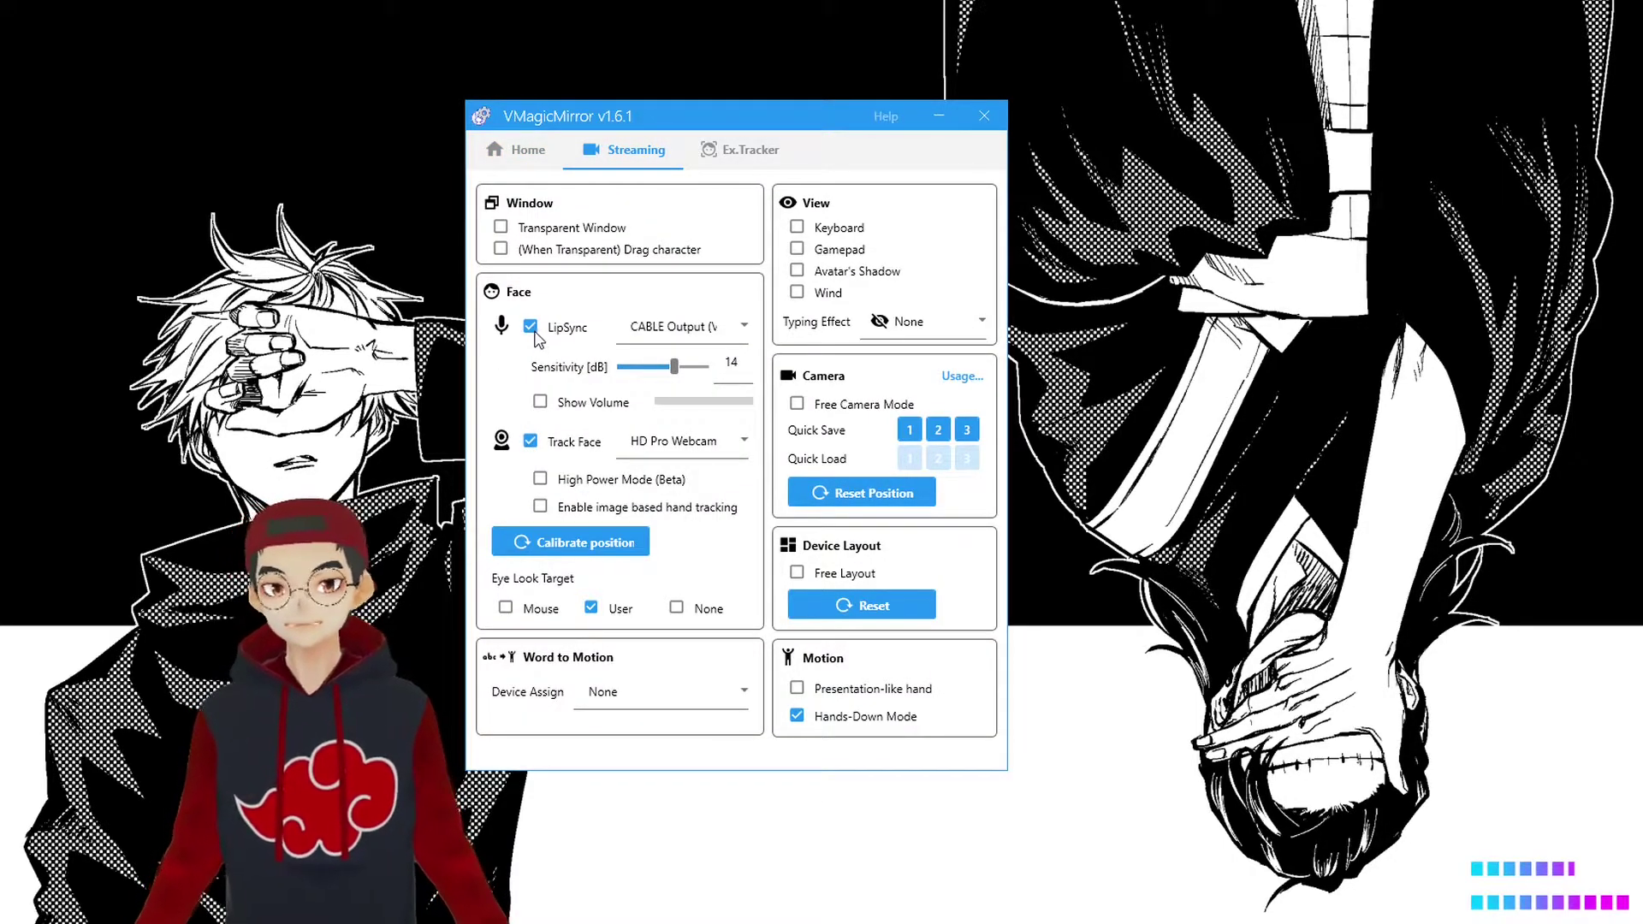
{"action": "left_click", "coordinate": [670, 333]}
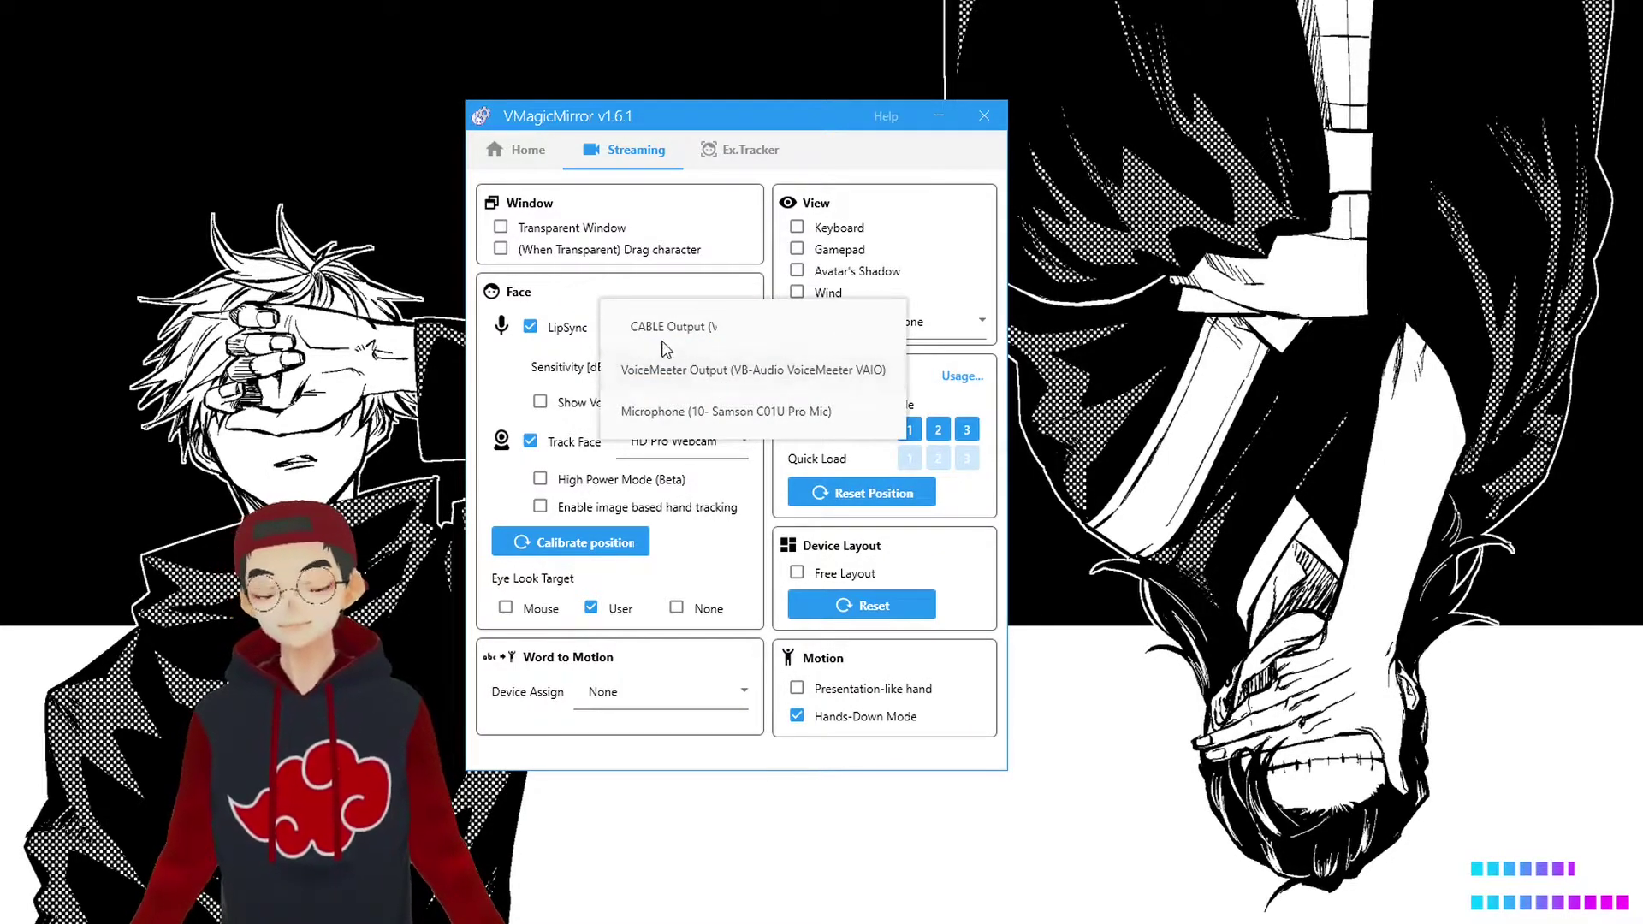
{"action": "left_click", "coordinate": [643, 332]}
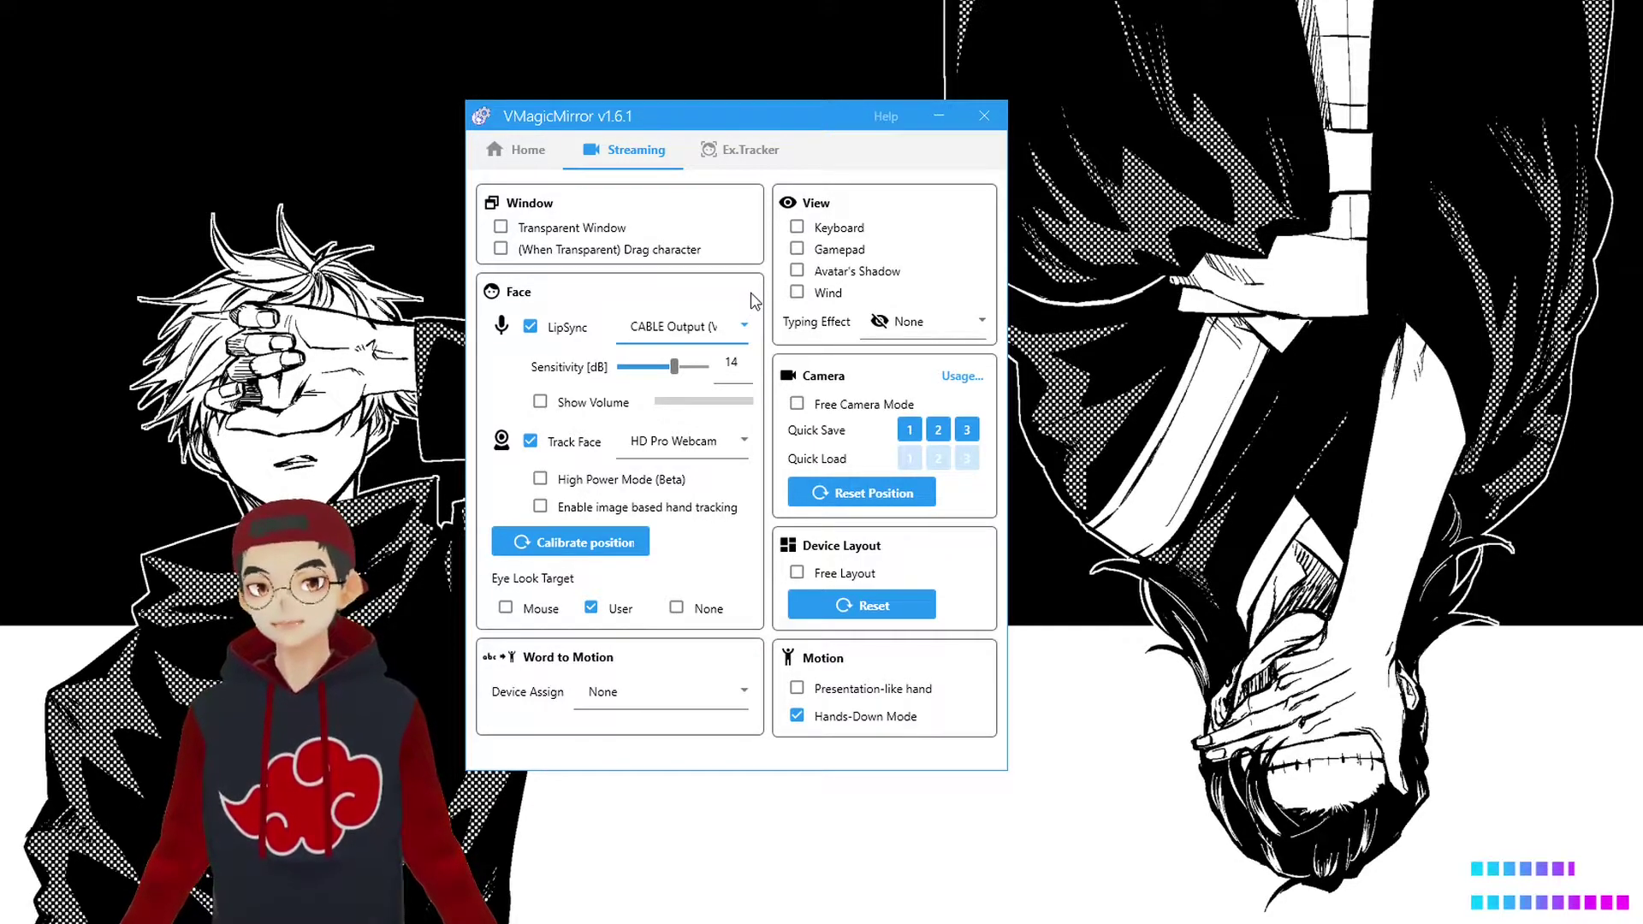
{"action": "left_click", "coordinate": [549, 147]}
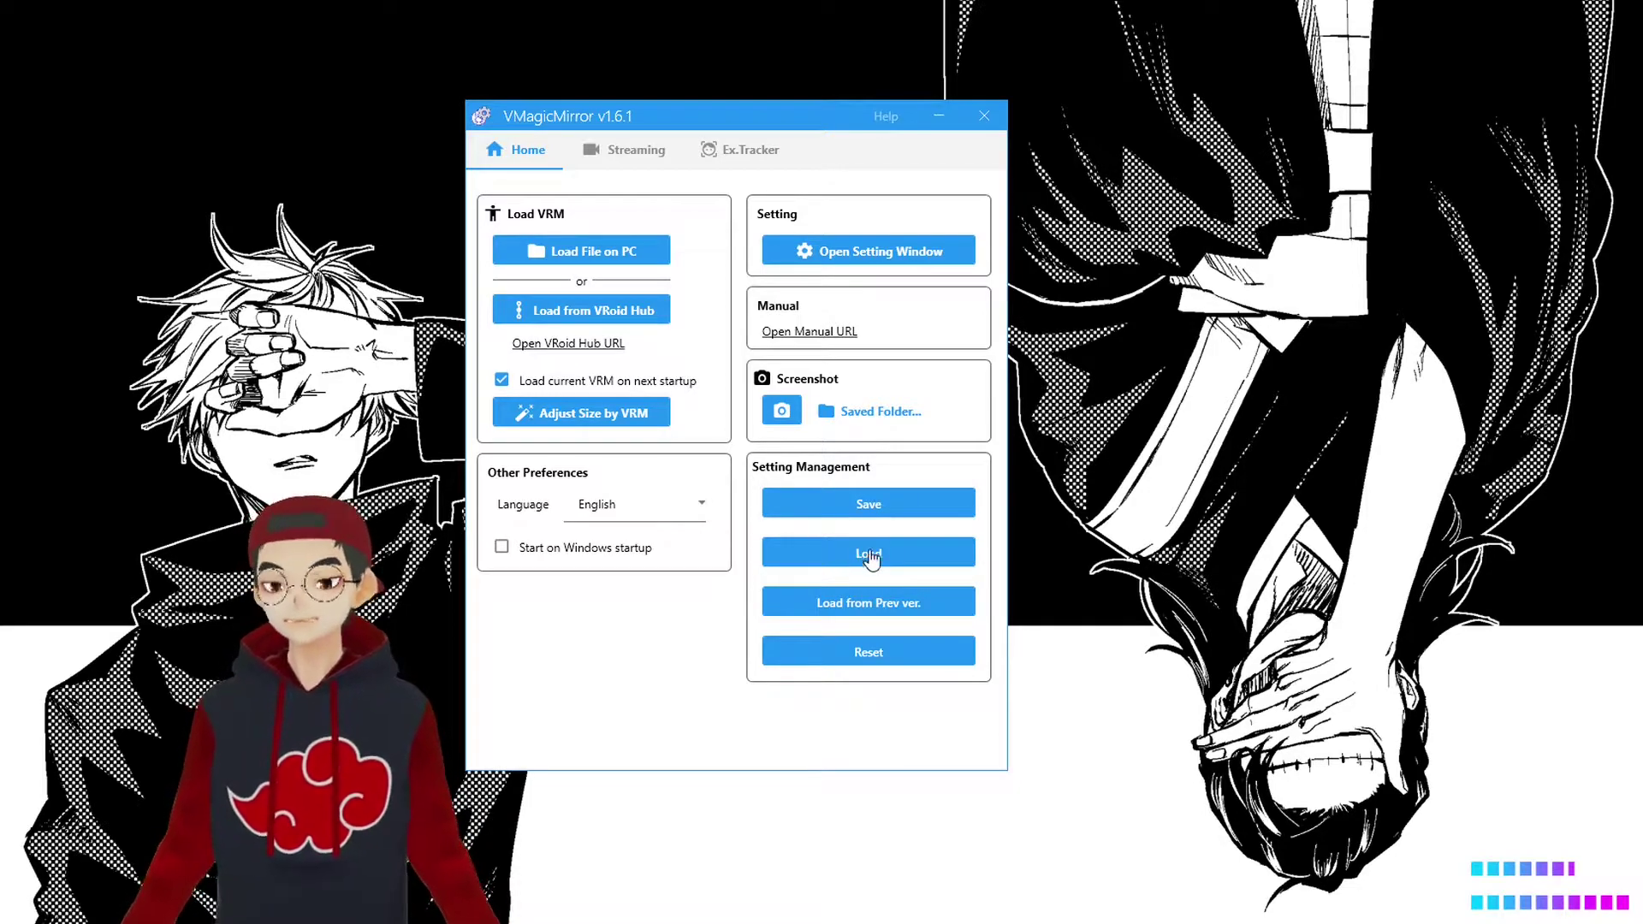
Step: Load redcloud 1.0.vrm from the PC and confirm the Load VRM dialog
{"action": "left_click", "coordinate": [596, 256]}
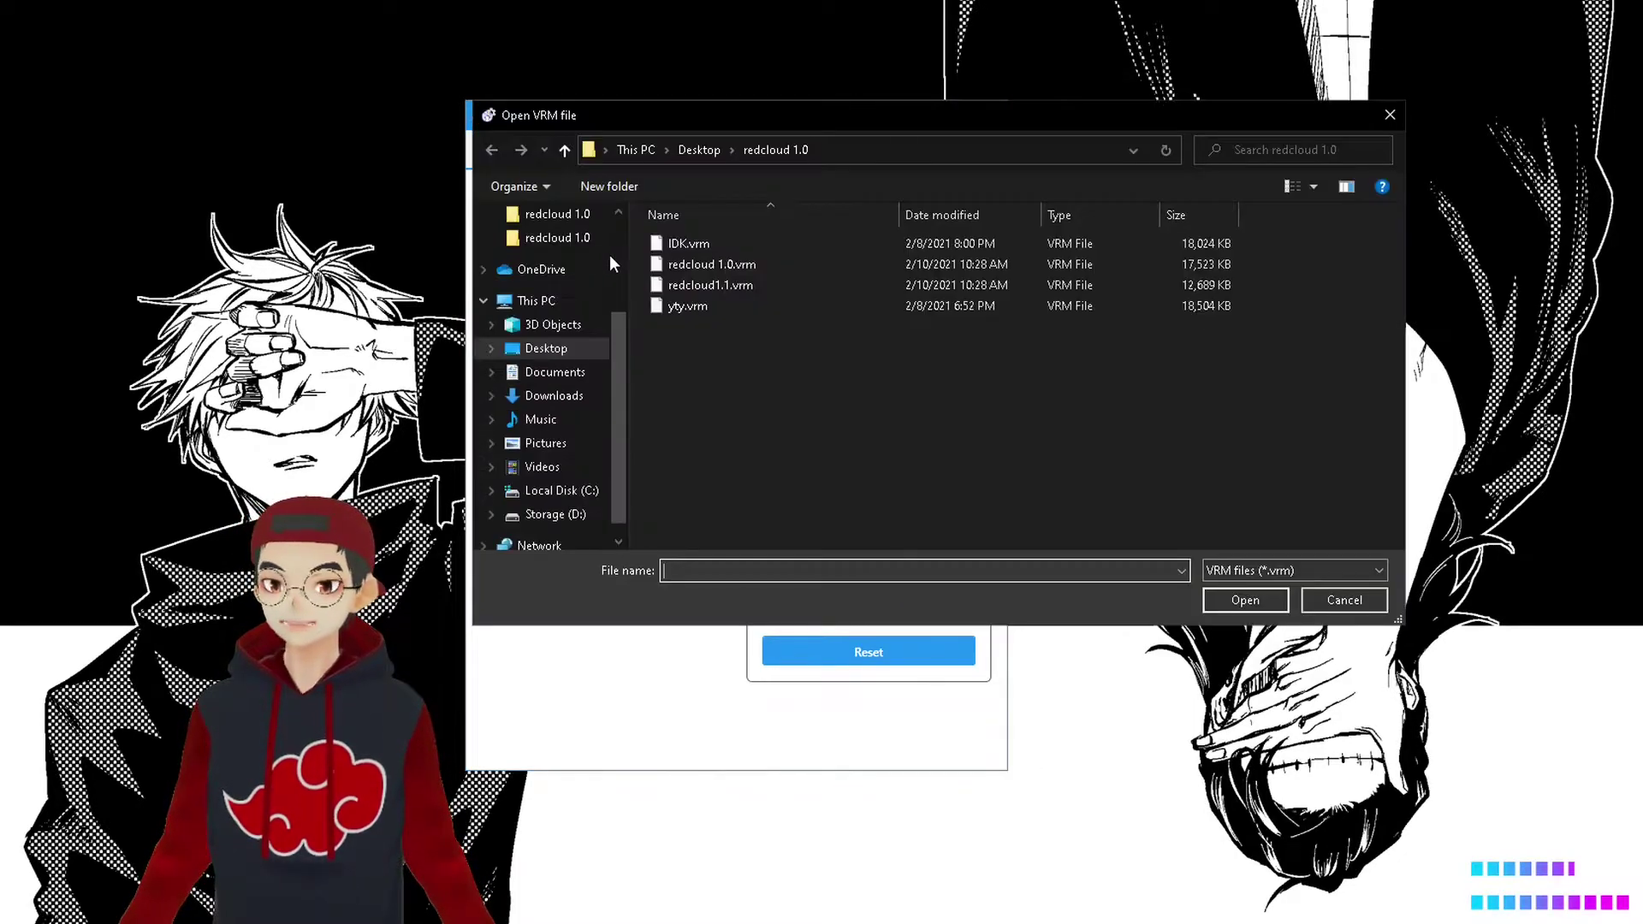
{"action": "double_click", "coordinate": [707, 264]}
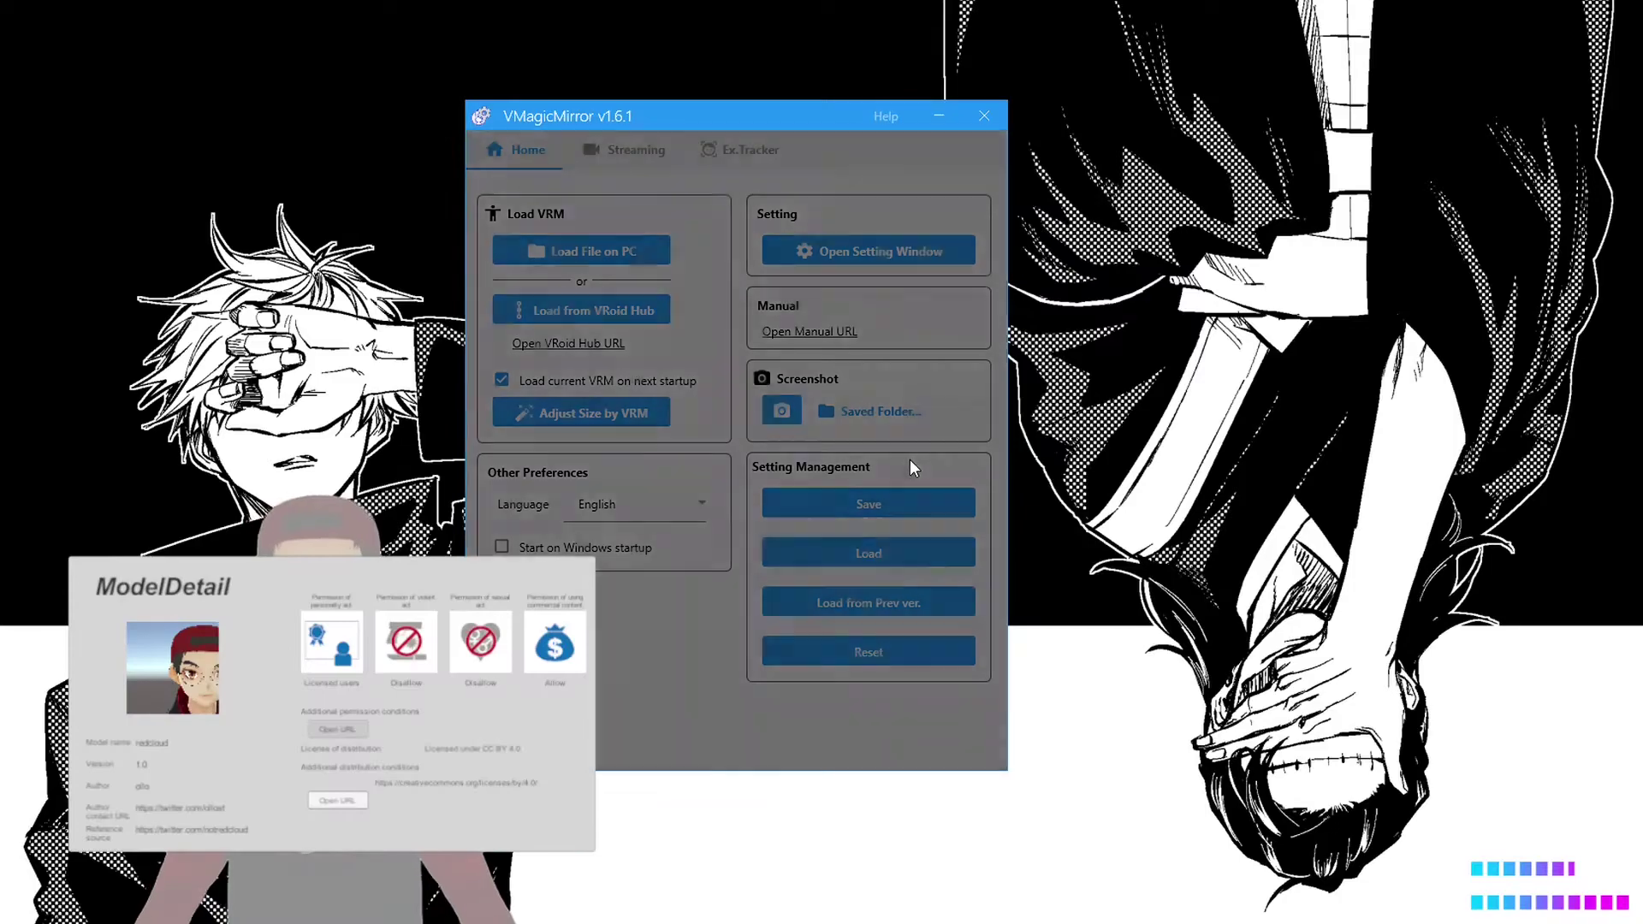
{"action": "left_click", "coordinate": [737, 505]}
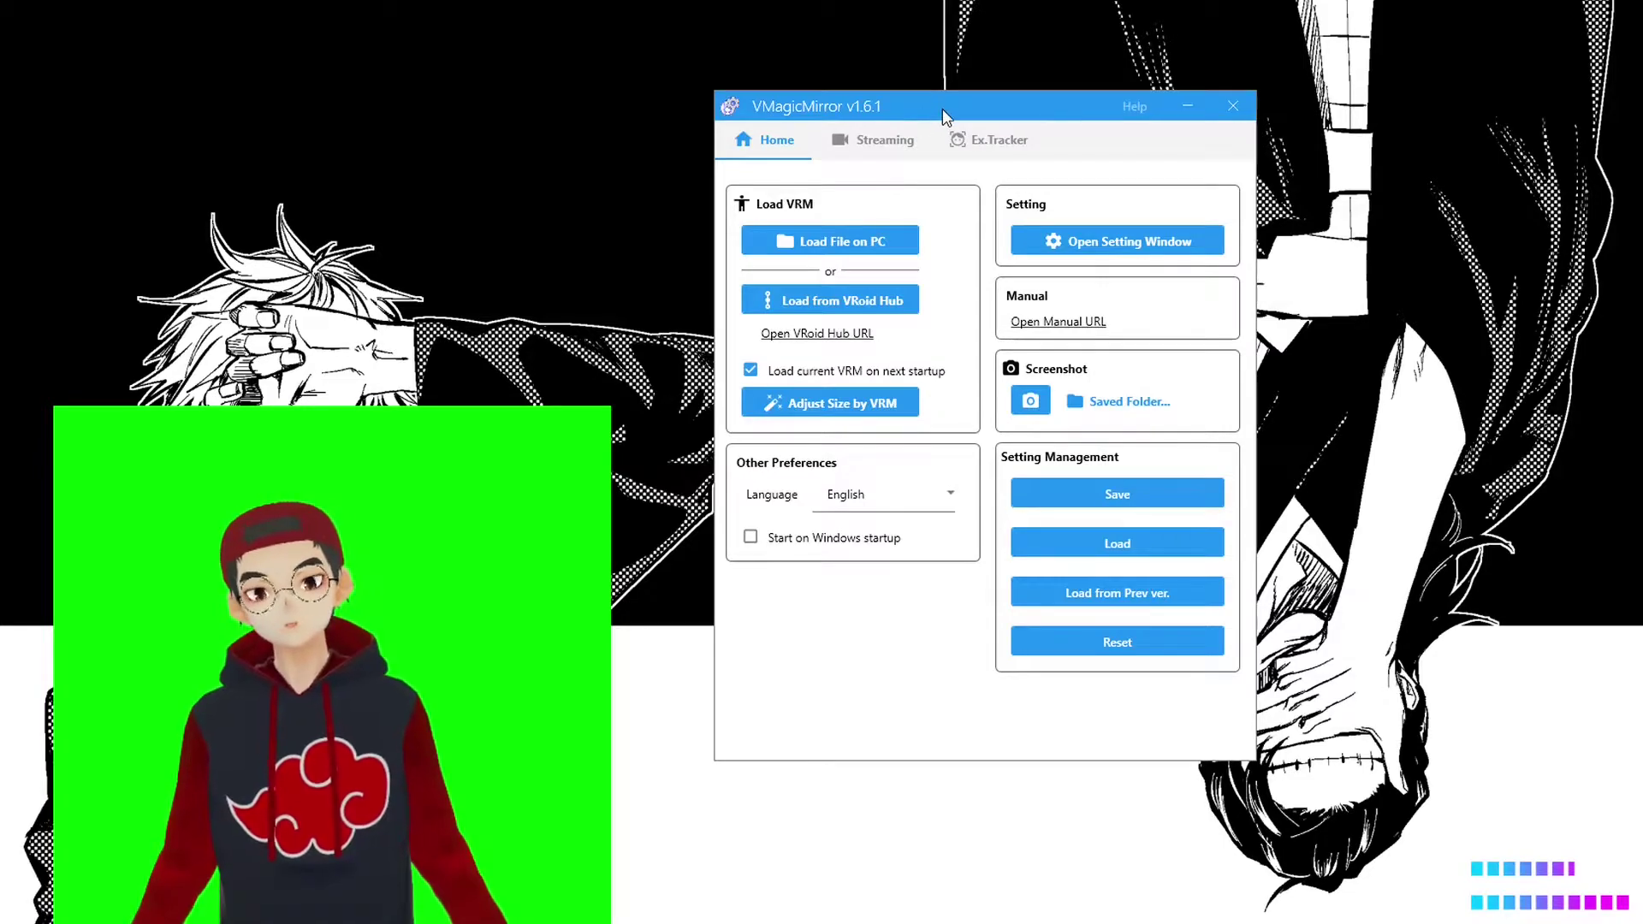
{"action": "left_click", "coordinate": [1103, 243]}
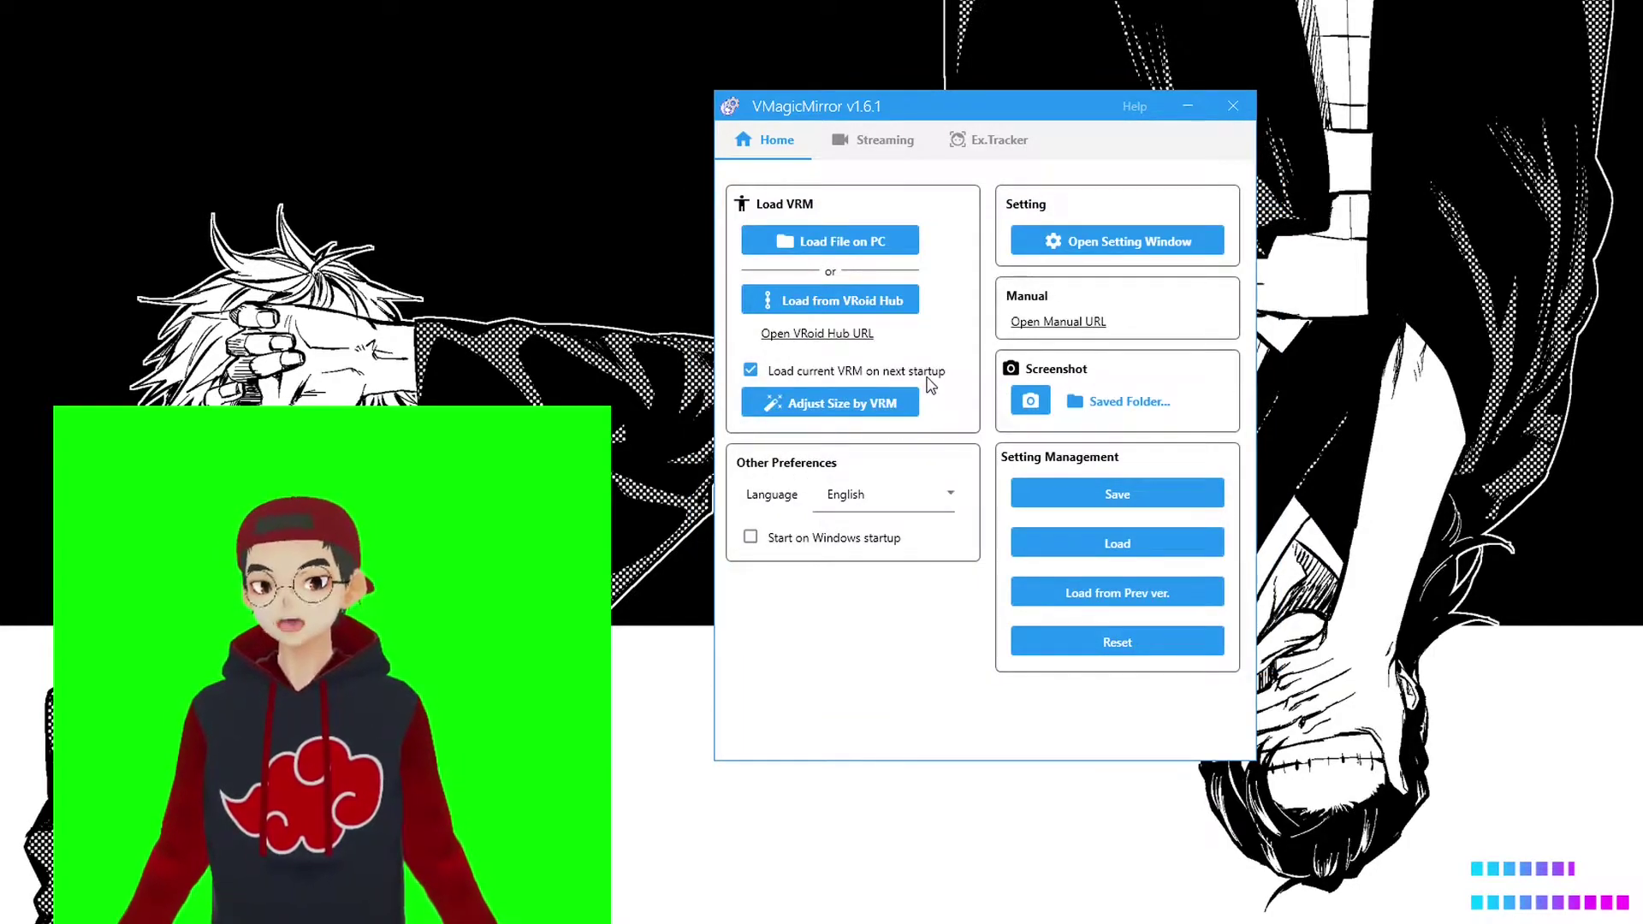
Step: Open VMagicMirror Settings, browse the Layout, Effects and Devices pages, and land on Motion
{"action": "left_click", "coordinate": [1103, 244]}
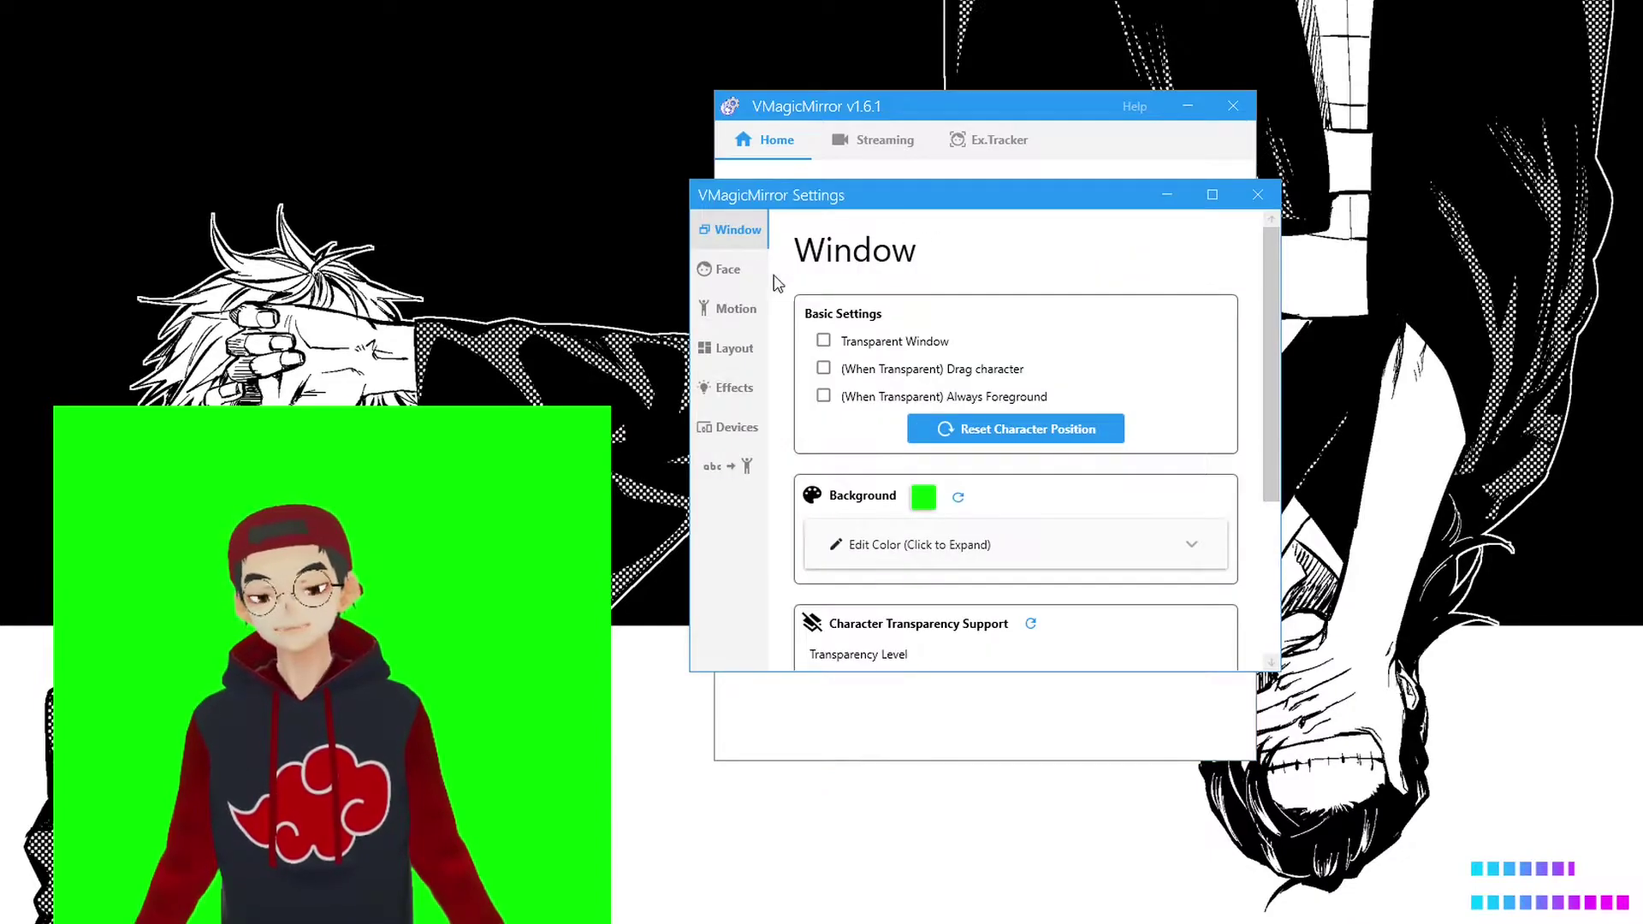
{"action": "left_click", "coordinate": [730, 352]}
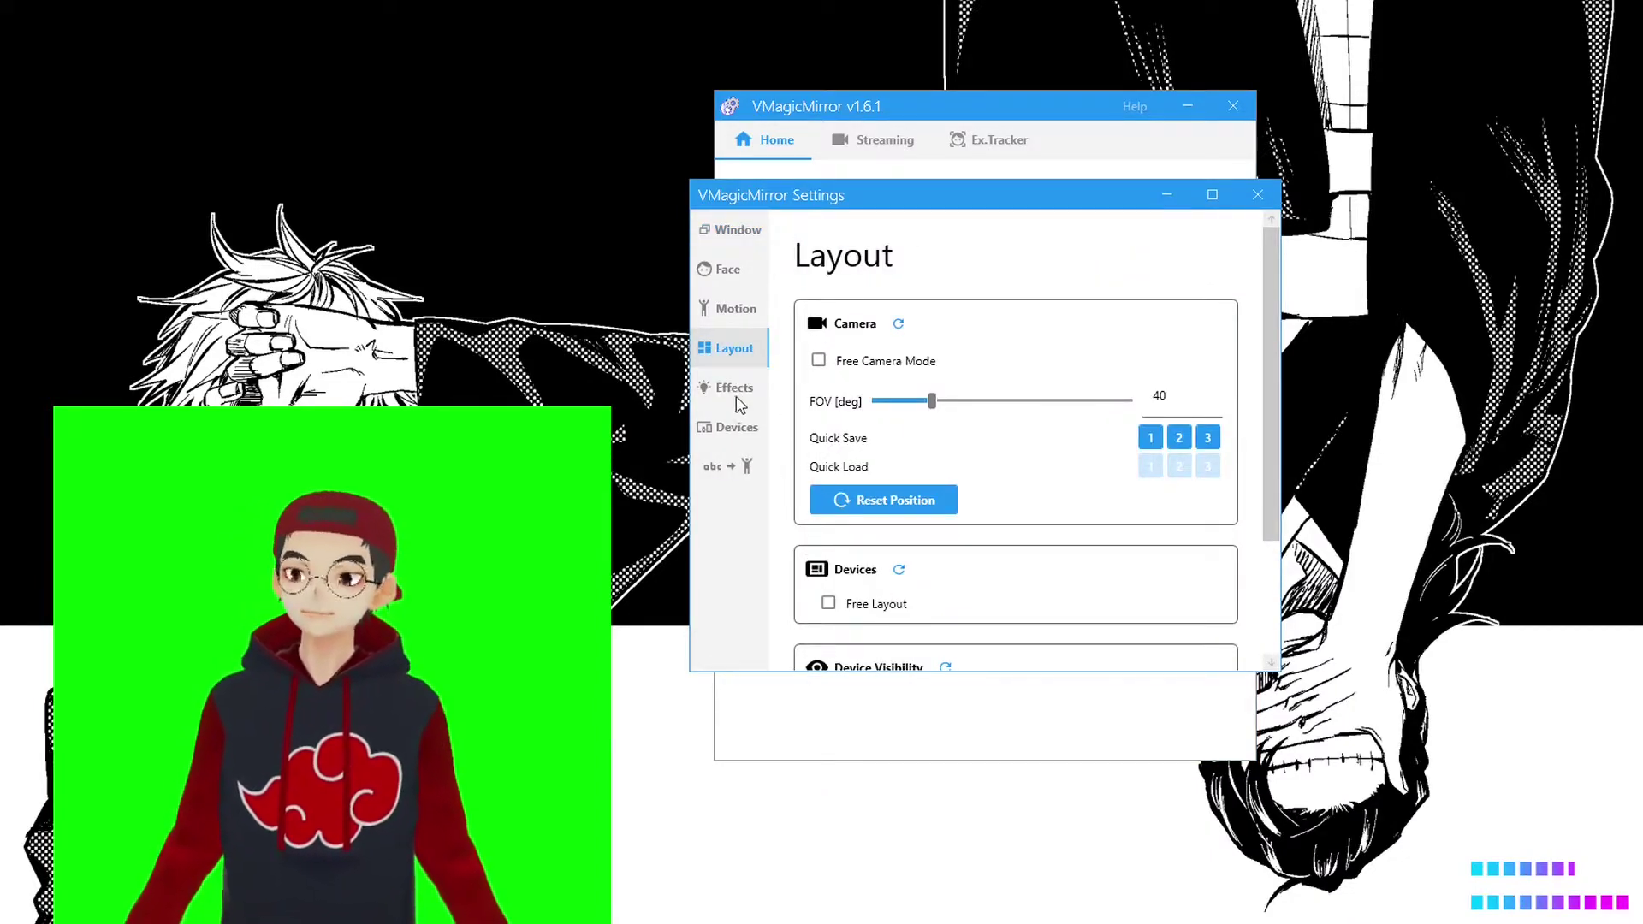
{"action": "left_click", "coordinate": [734, 389]}
{"action": "scroll", "coordinate": [815, 496], "scroll_direction": "down", "scroll_amount": 2}
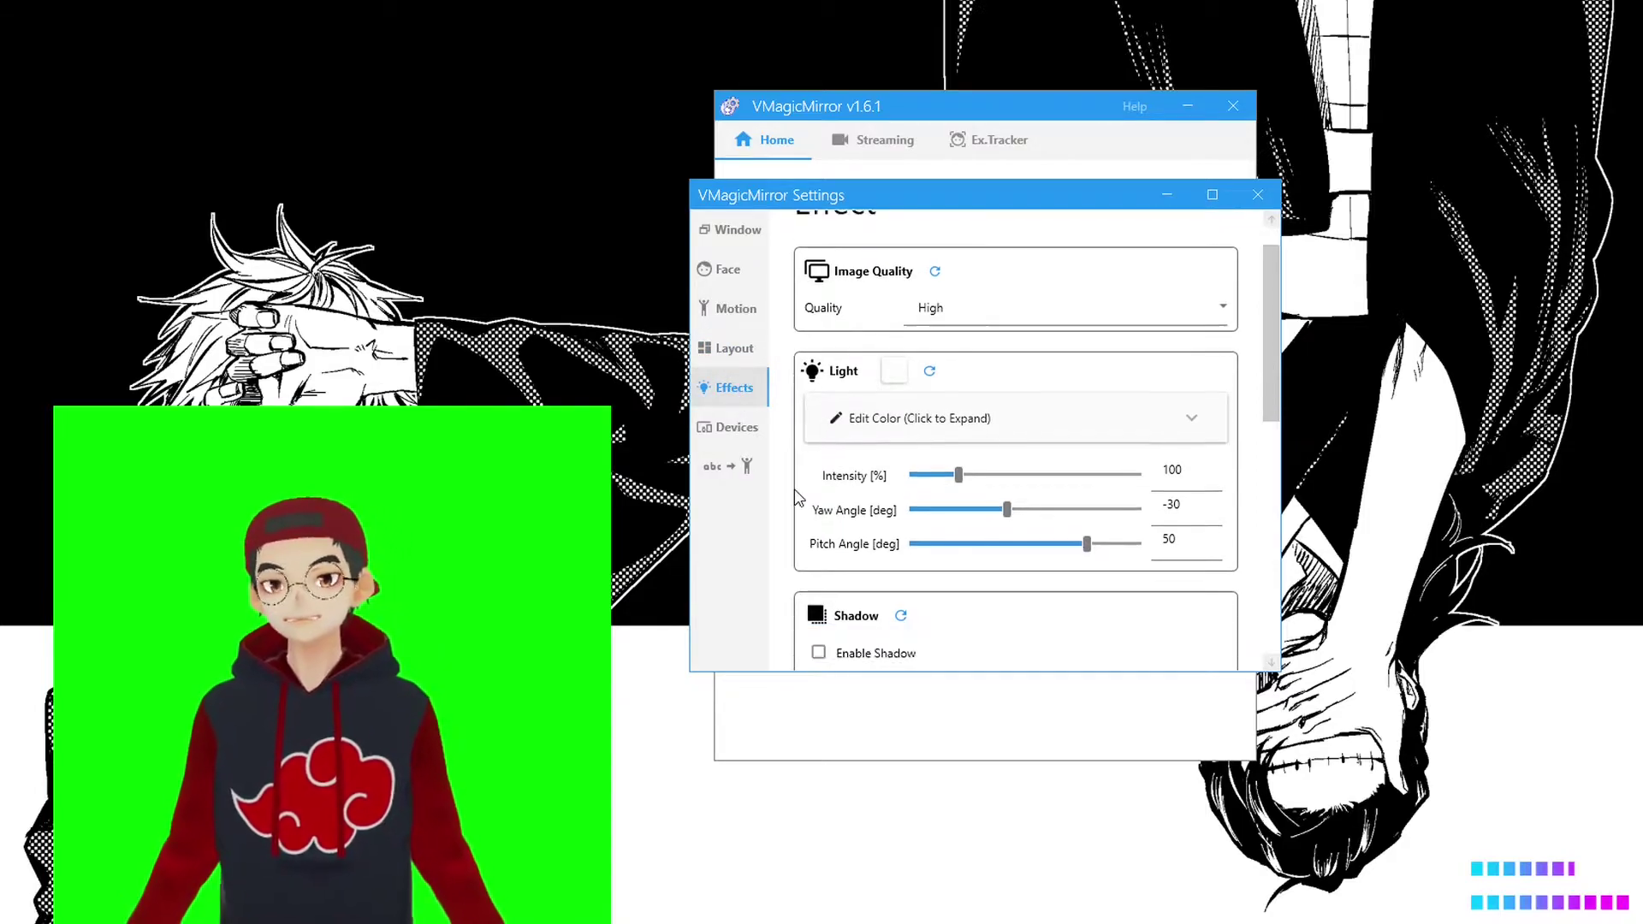
{"action": "scroll", "coordinate": [814, 496], "scroll_direction": "down", "scroll_amount": 2}
{"action": "left_click", "coordinate": [751, 432]}
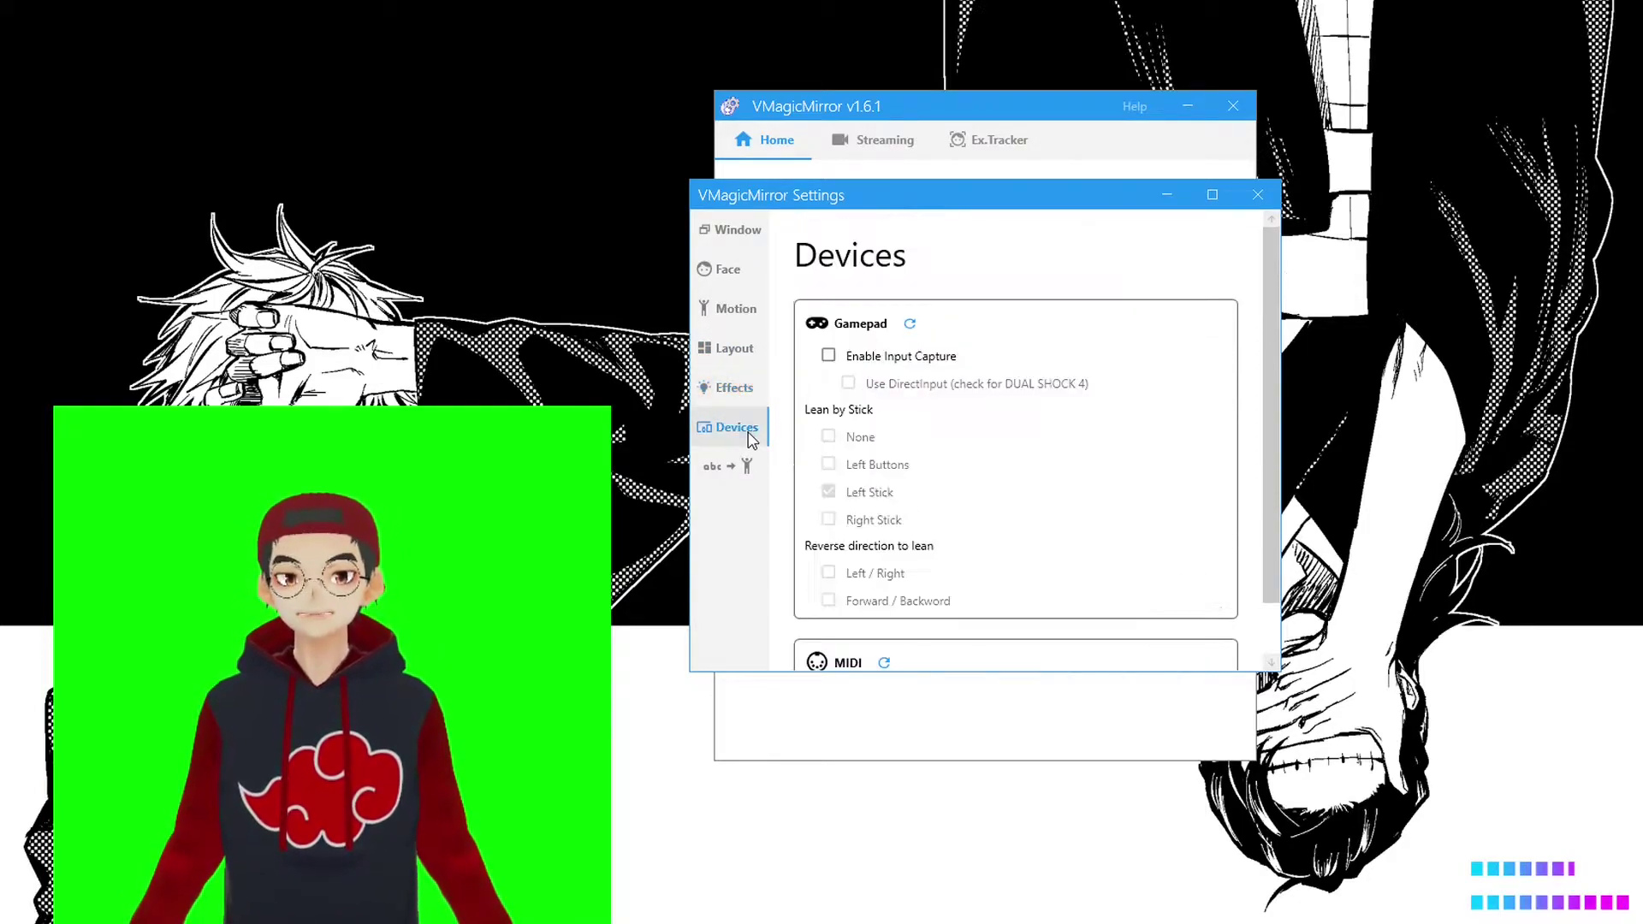
{"action": "scroll", "coordinate": [816, 453], "scroll_direction": "down", "scroll_amount": 1}
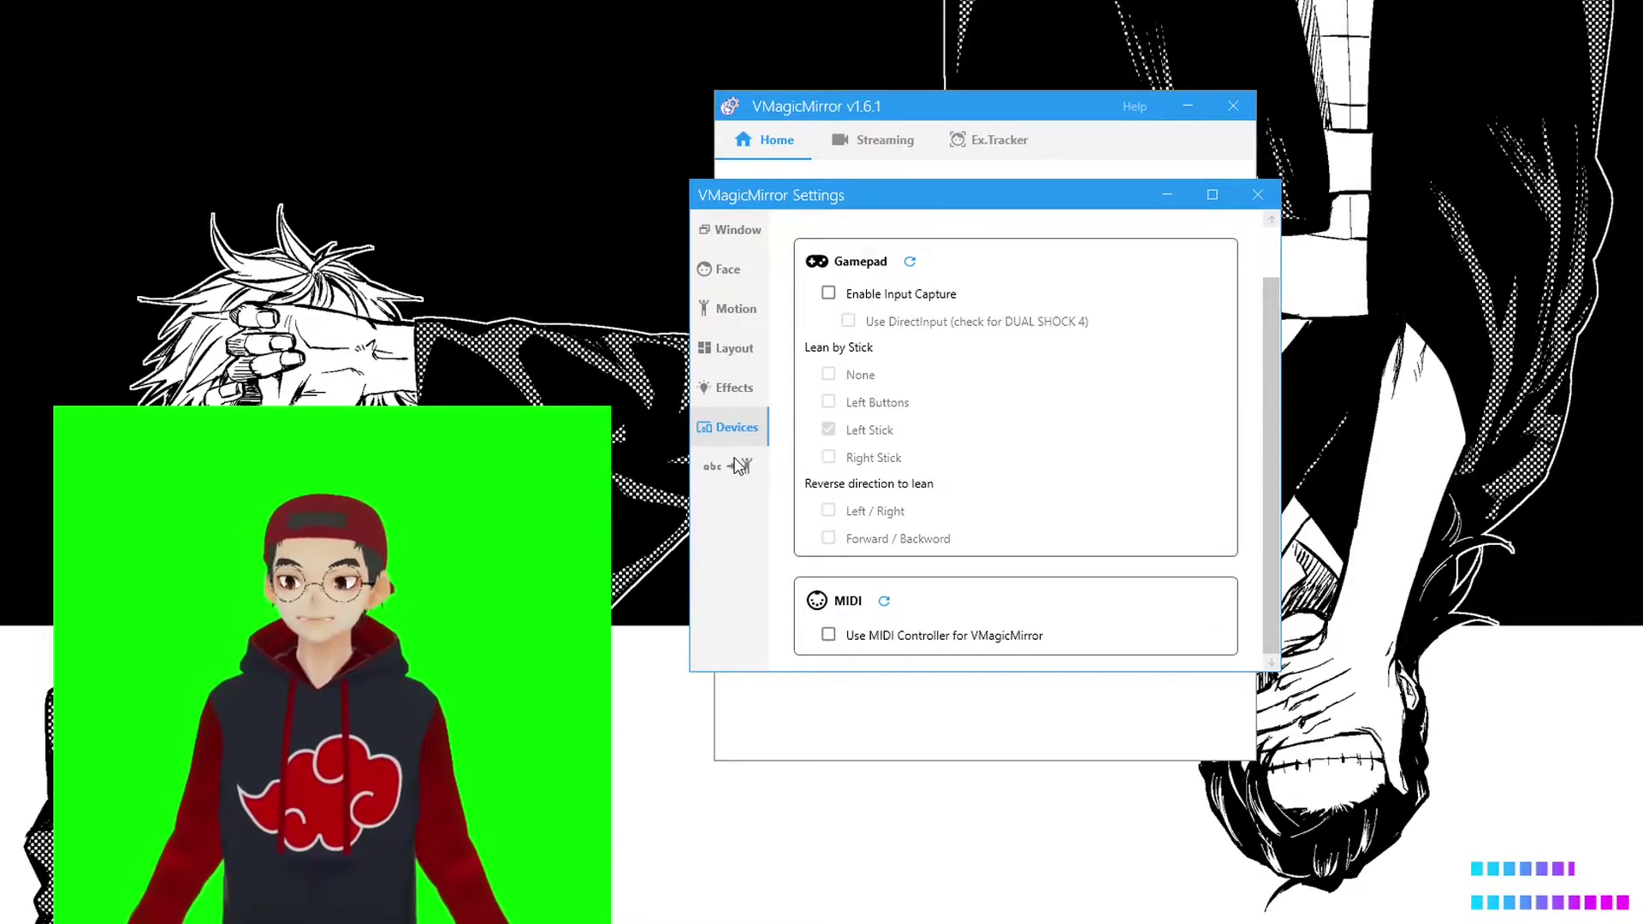
{"action": "left_click", "coordinate": [736, 315]}
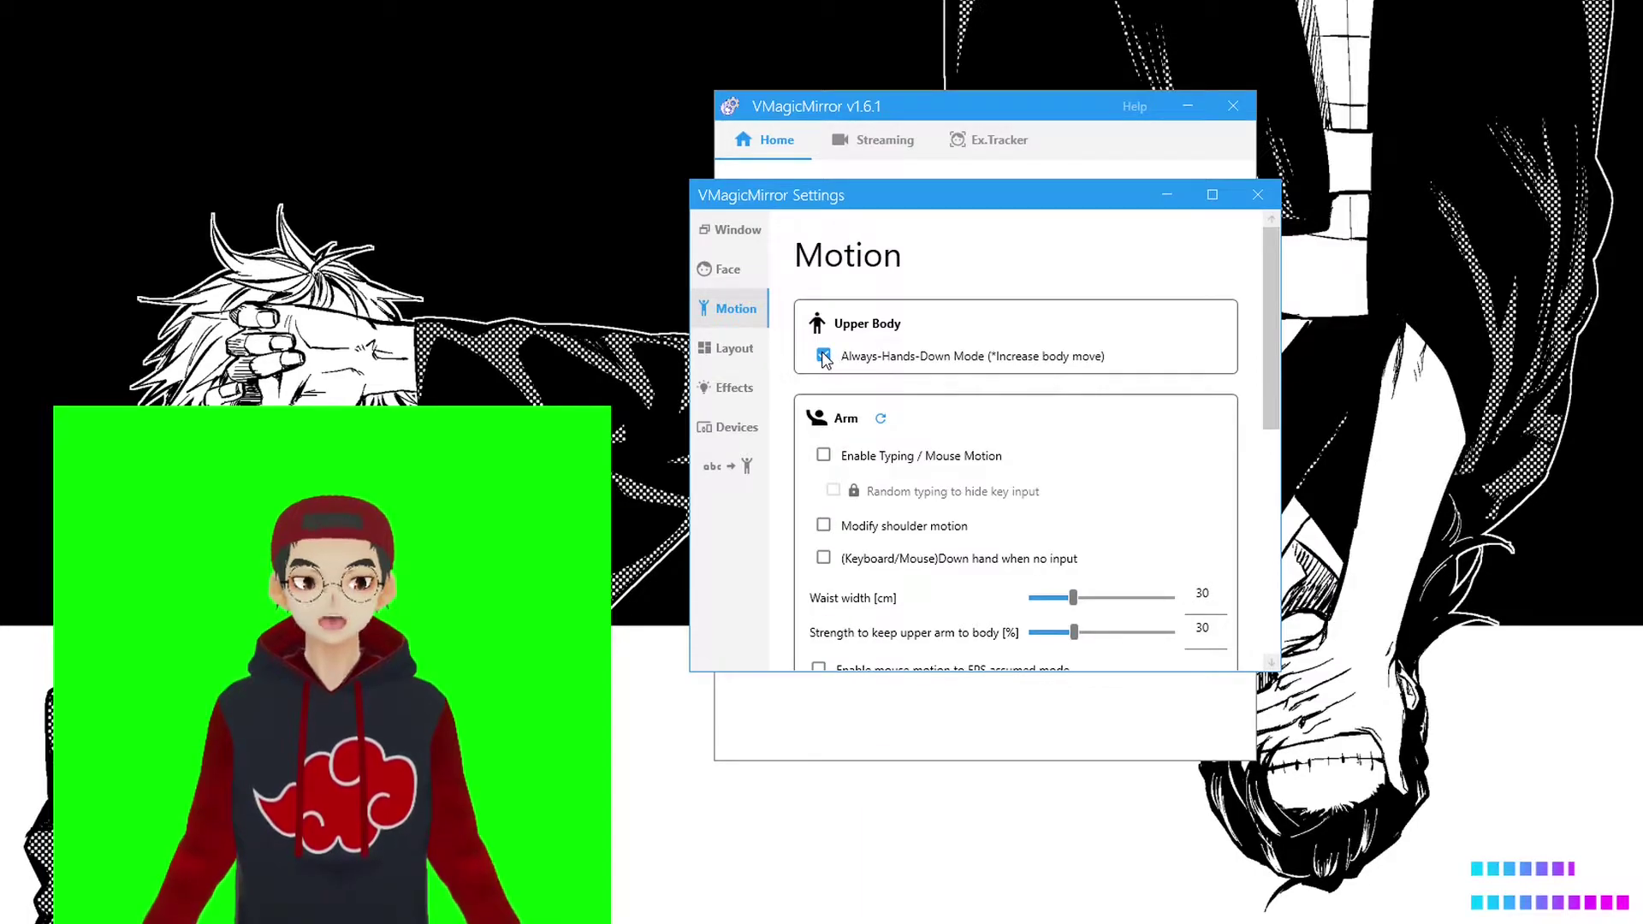
{"action": "left_click", "coordinate": [729, 272]}
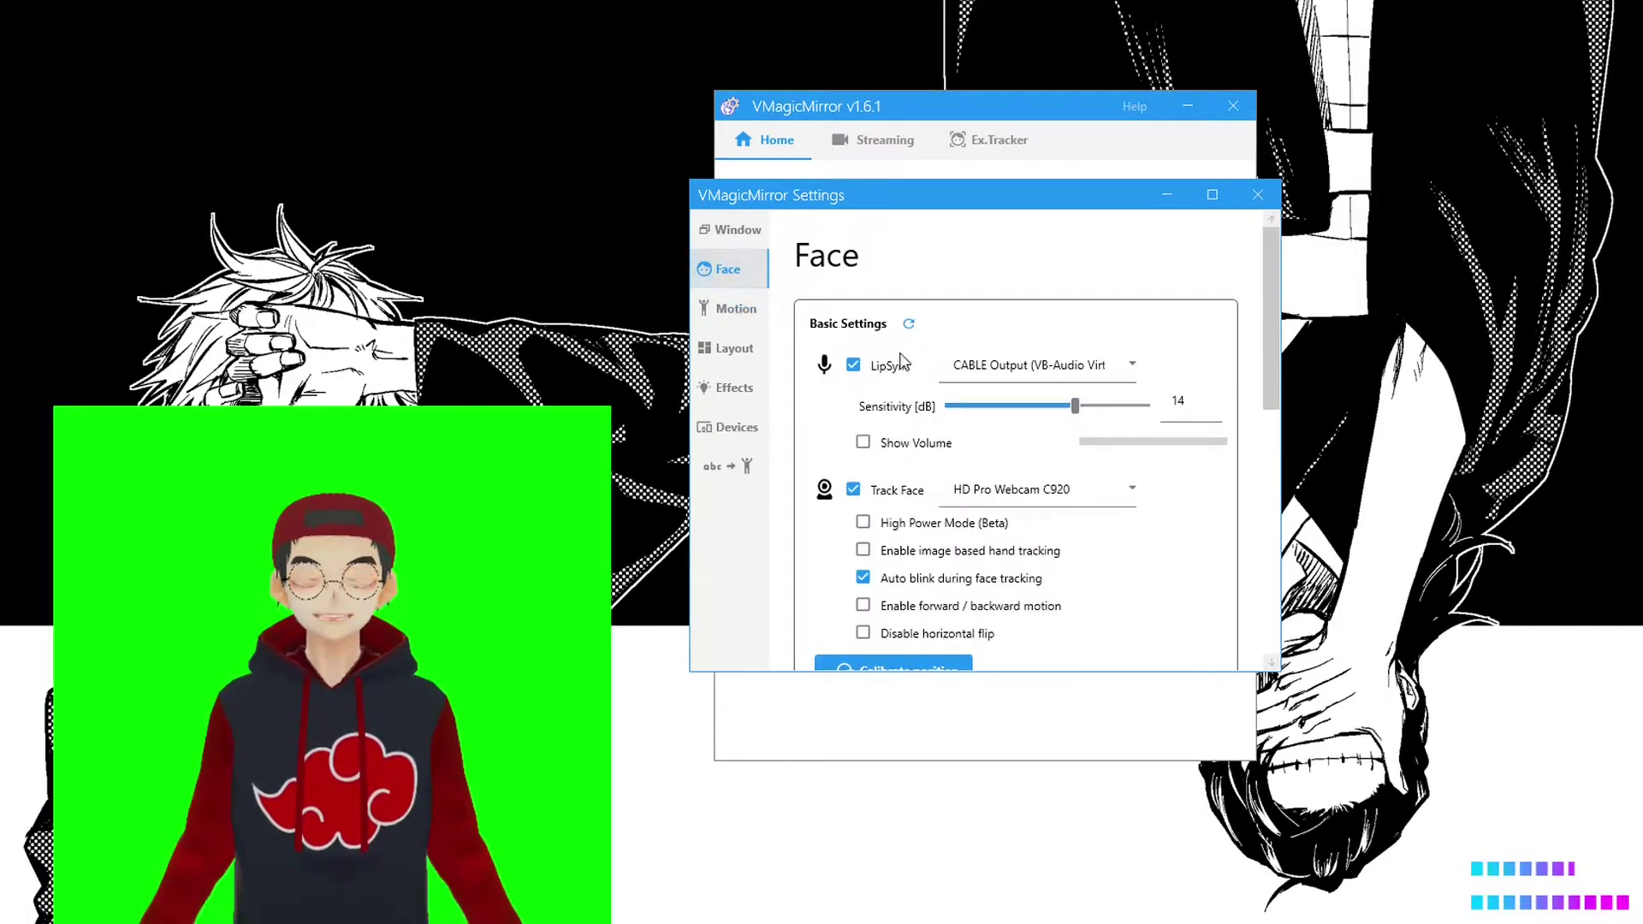
{"action": "scroll", "coordinate": [873, 403], "scroll_direction": "down", "scroll_amount": 1}
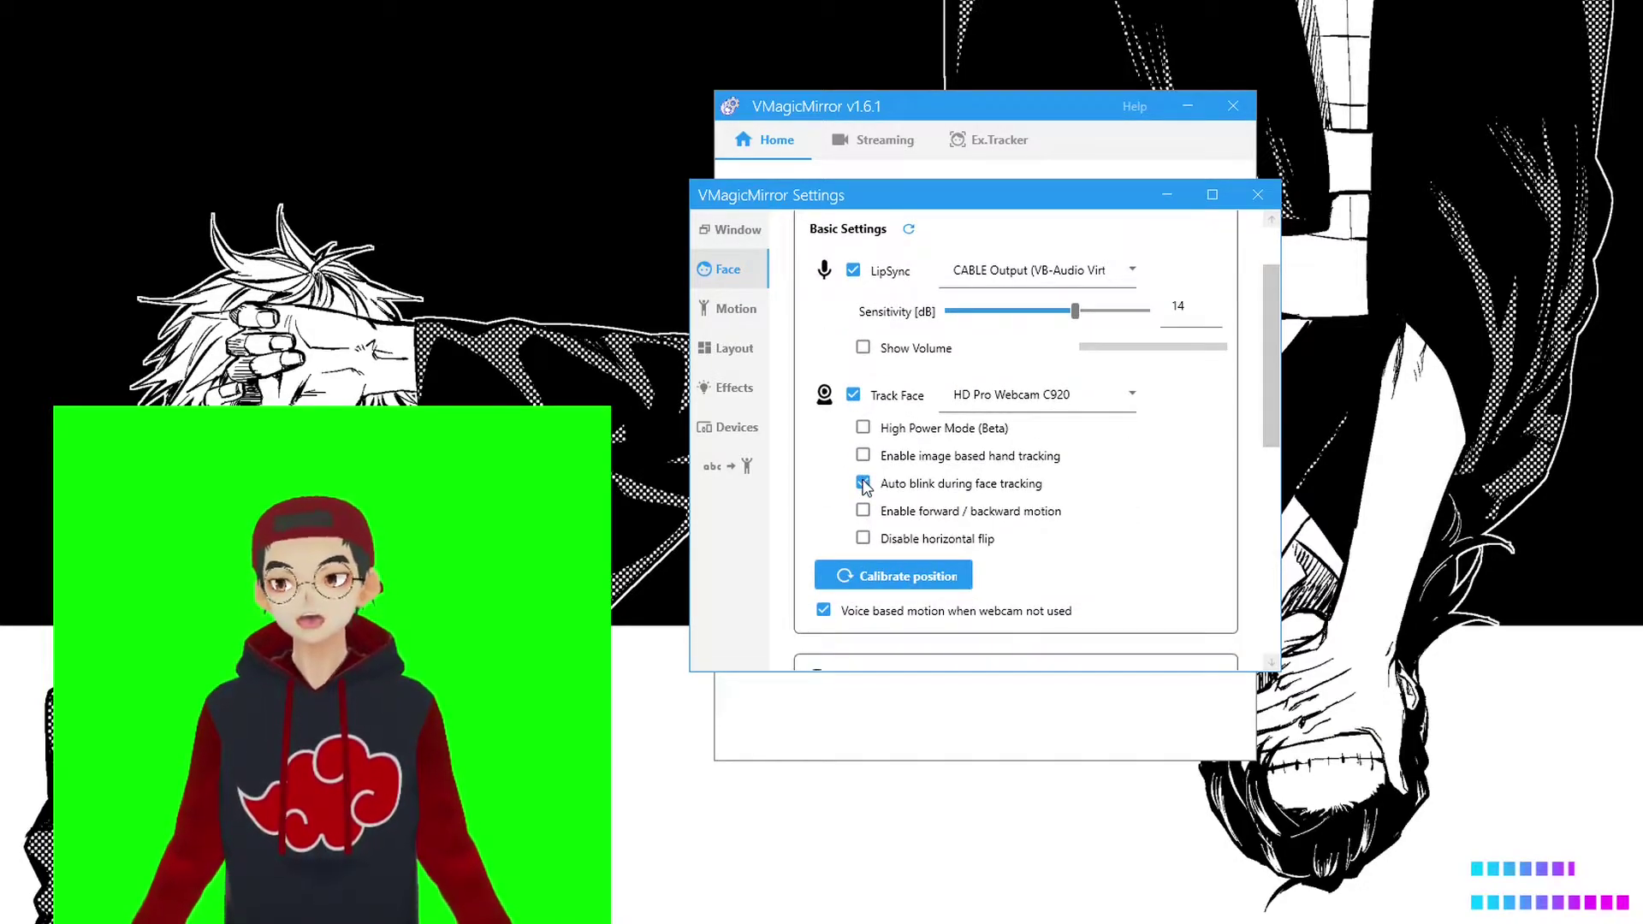
{"action": "scroll", "coordinate": [954, 420], "scroll_direction": "up", "scroll_amount": 1}
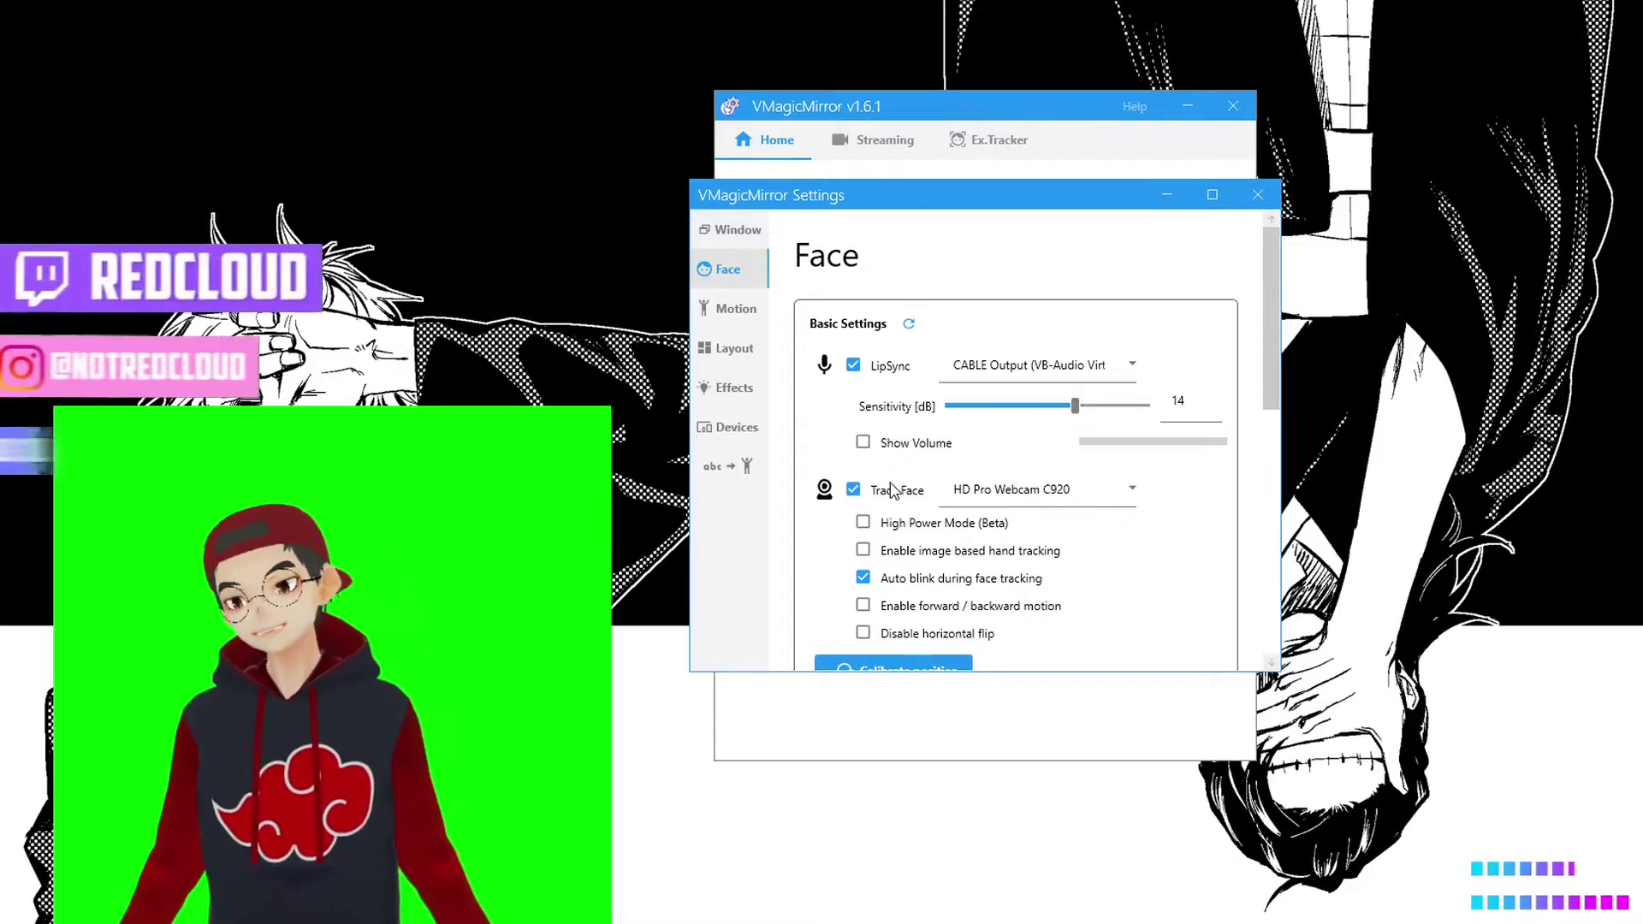
{"action": "scroll", "coordinate": [851, 531], "scroll_direction": "down", "scroll_amount": 2}
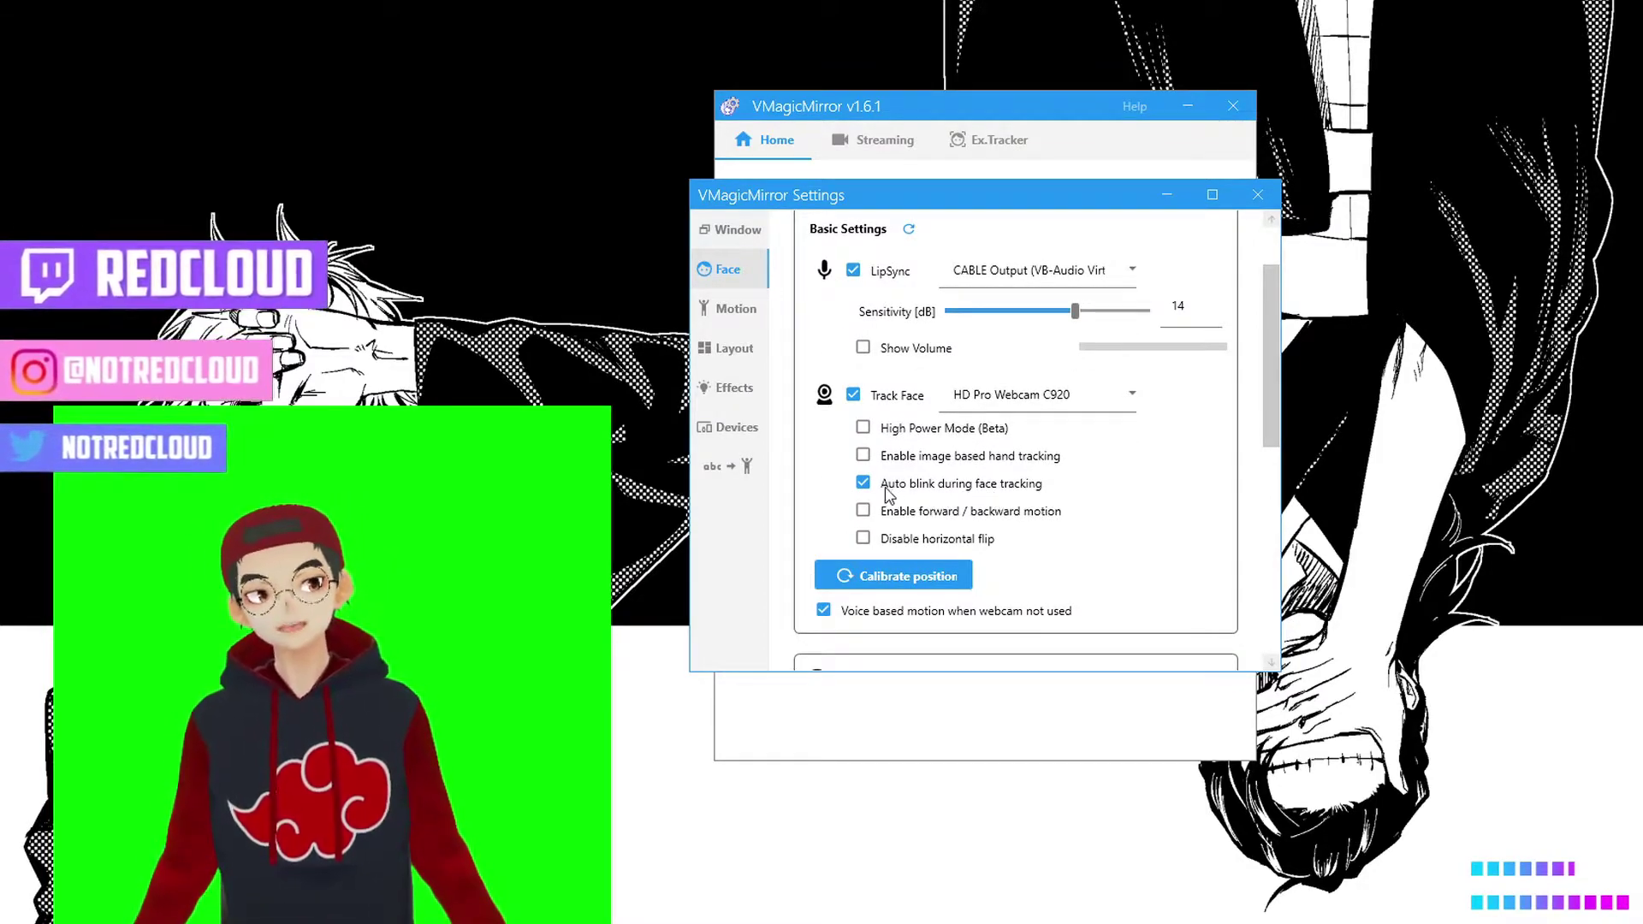
{"action": "scroll", "coordinate": [890, 513], "scroll_direction": "down", "scroll_amount": 3}
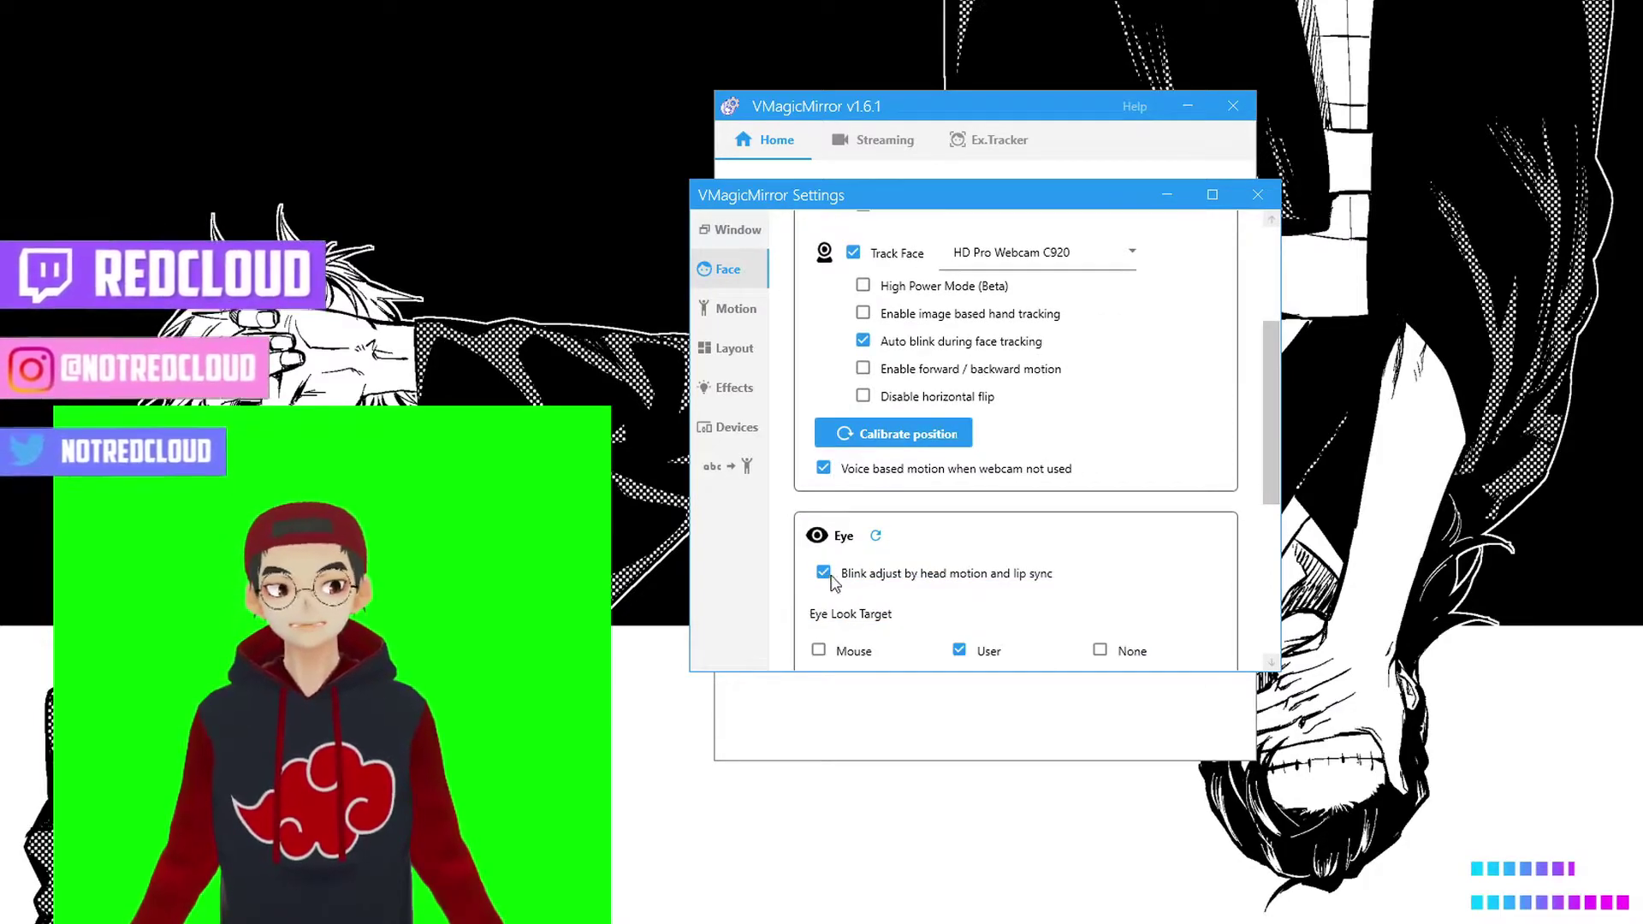
{"action": "scroll", "coordinate": [856, 513], "scroll_direction": "up", "scroll_amount": 2}
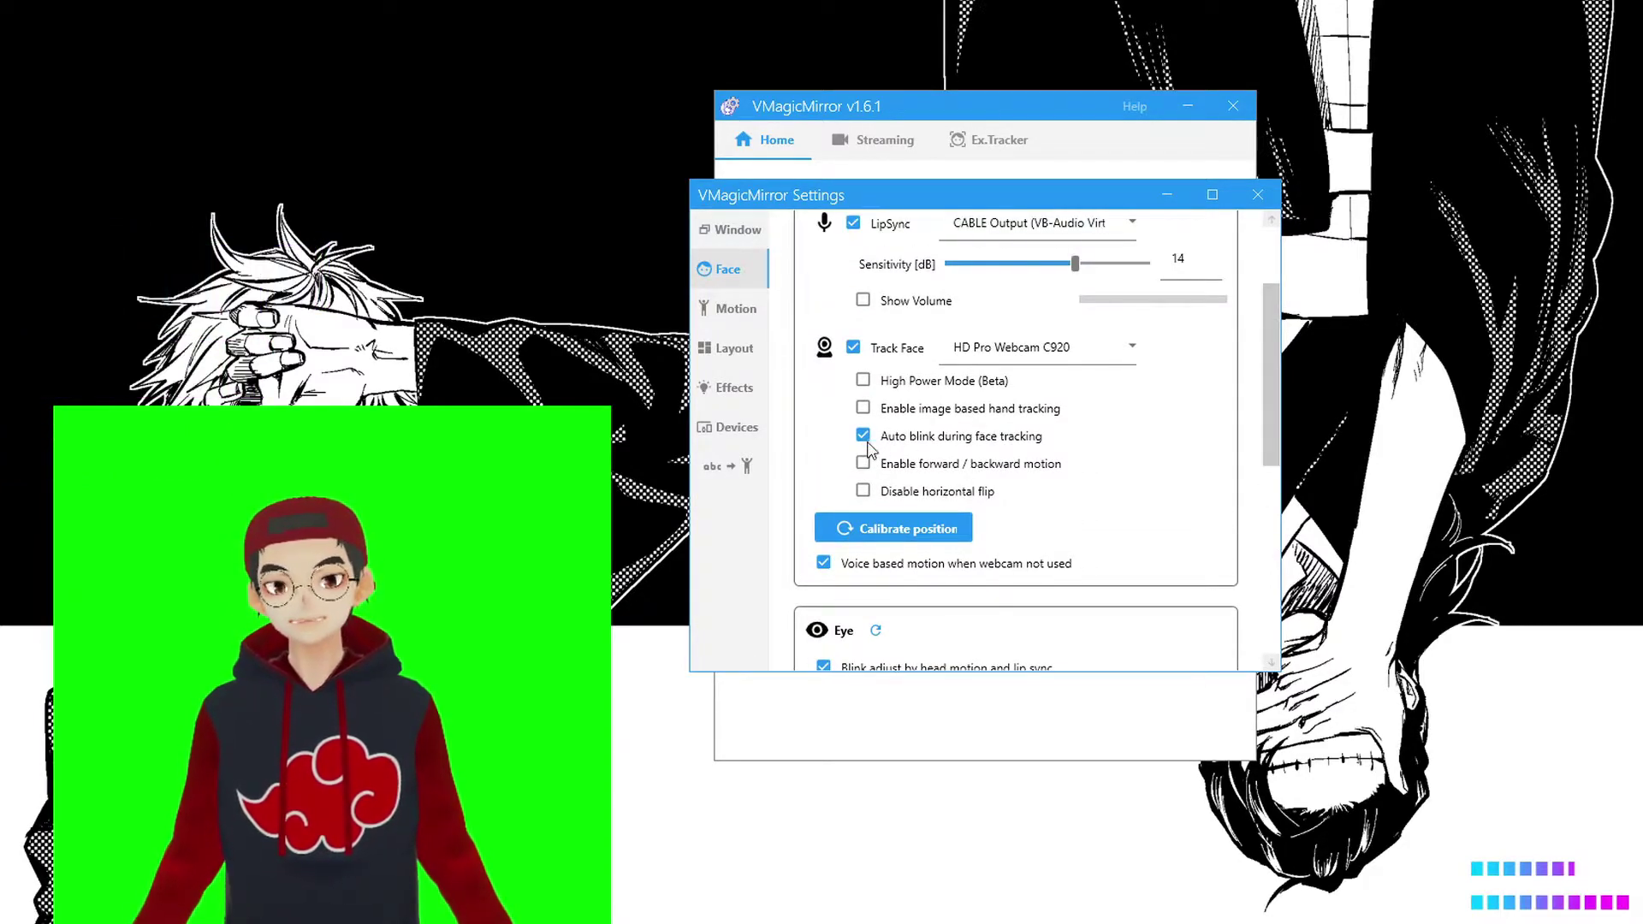
{"action": "scroll", "coordinate": [868, 475], "scroll_direction": "down", "scroll_amount": 2}
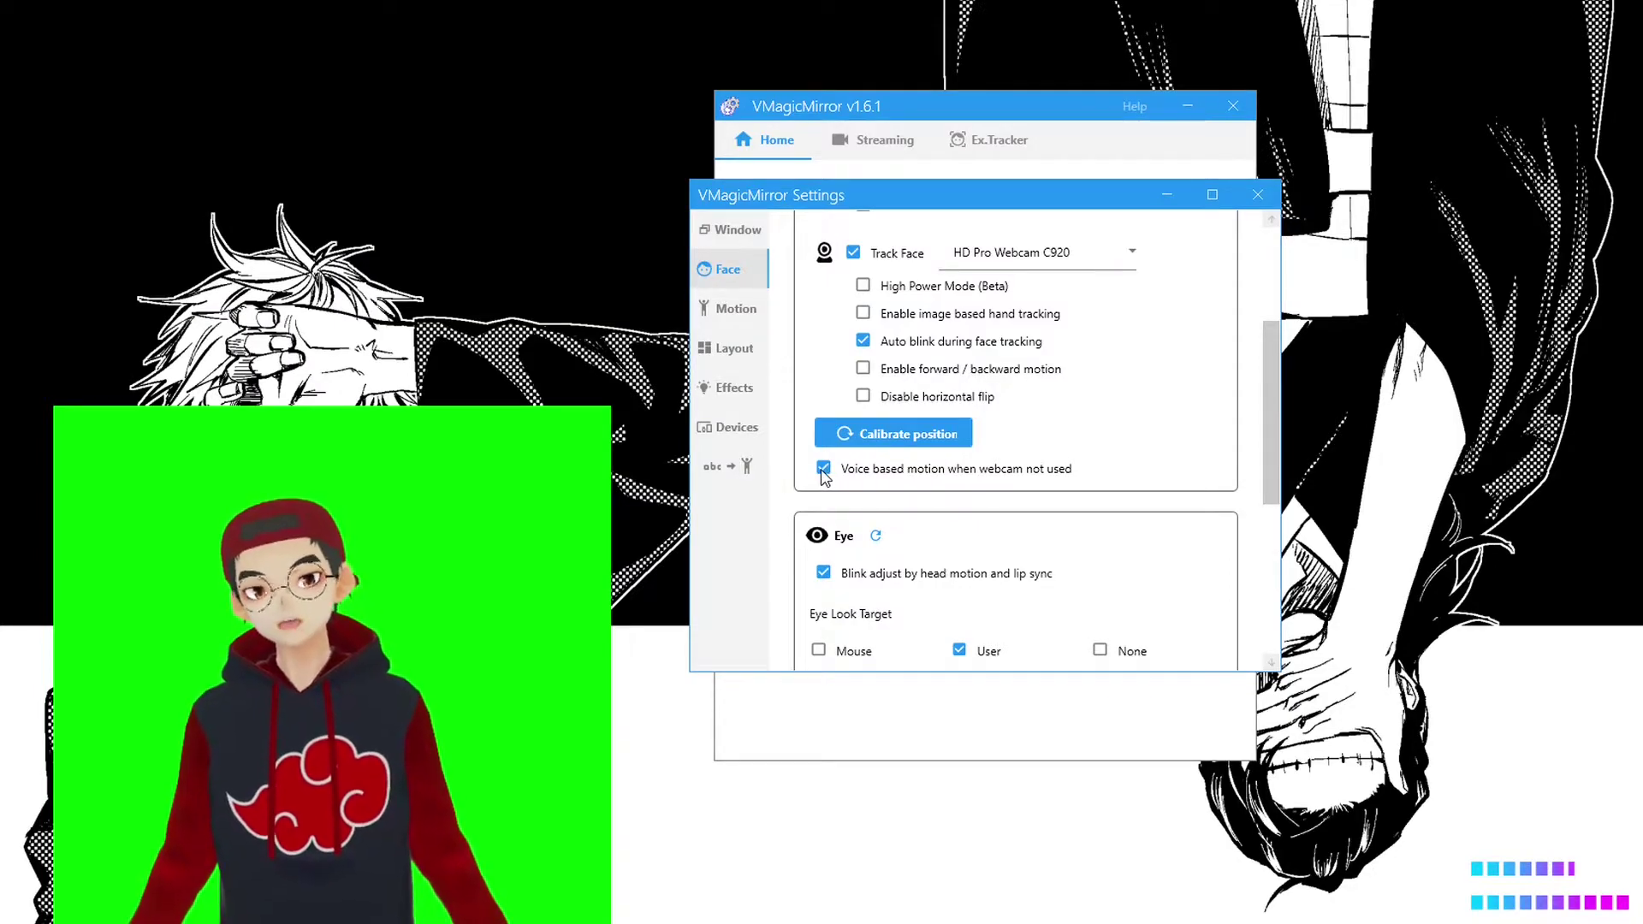
{"action": "scroll", "coordinate": [827, 478], "scroll_direction": "up", "scroll_amount": 2}
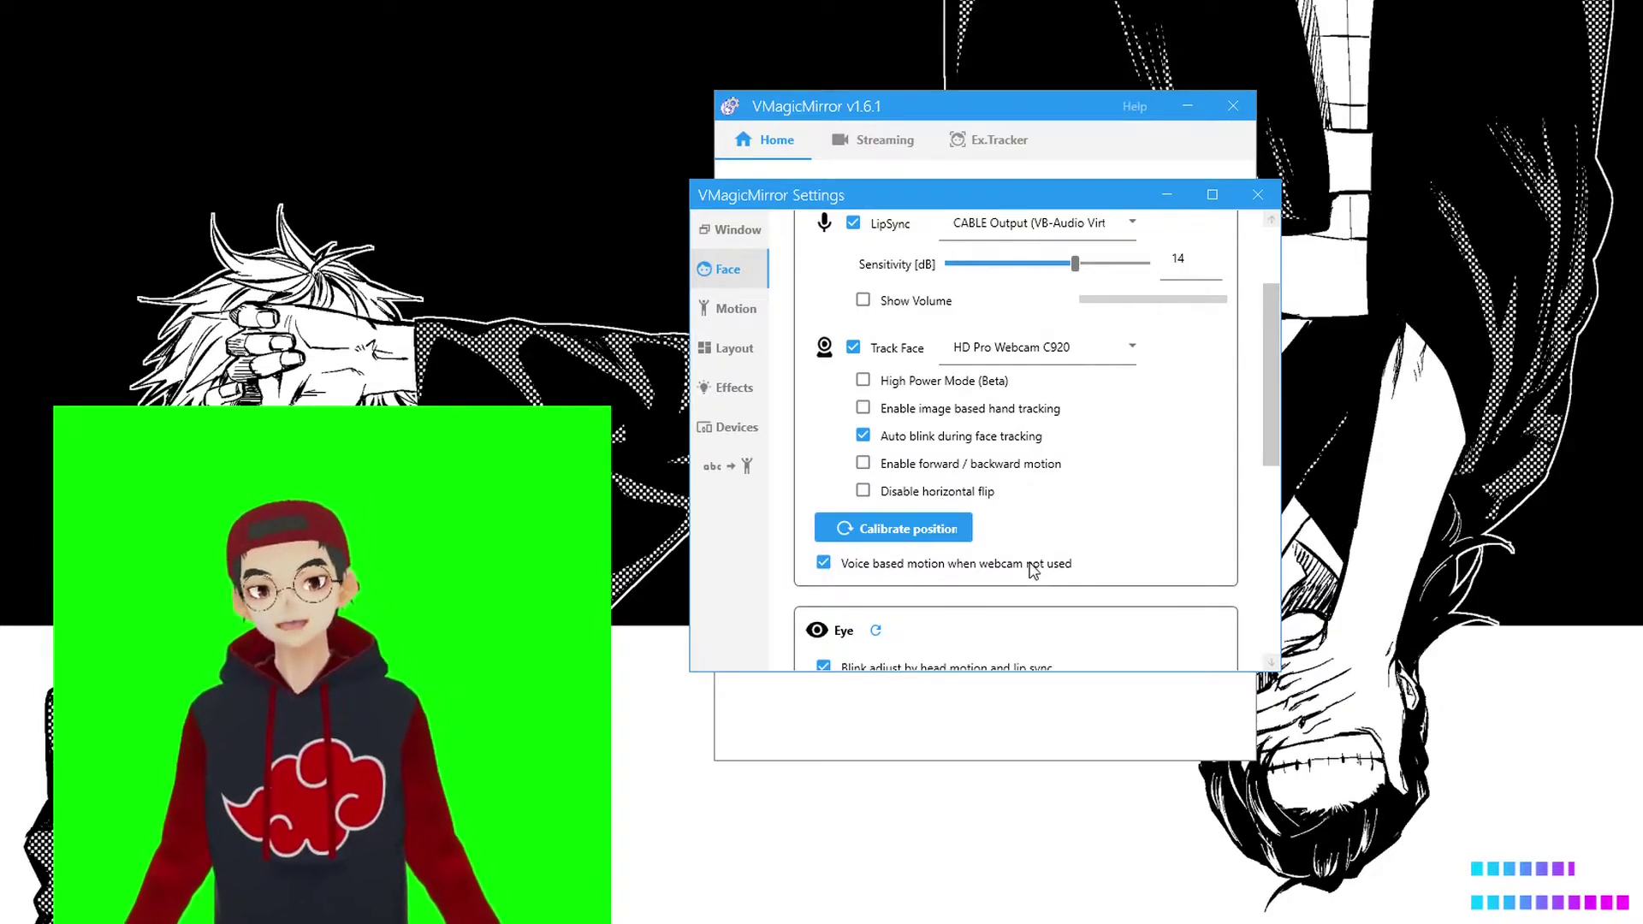
{"action": "scroll", "coordinate": [1033, 569], "scroll_direction": "down", "scroll_amount": 3}
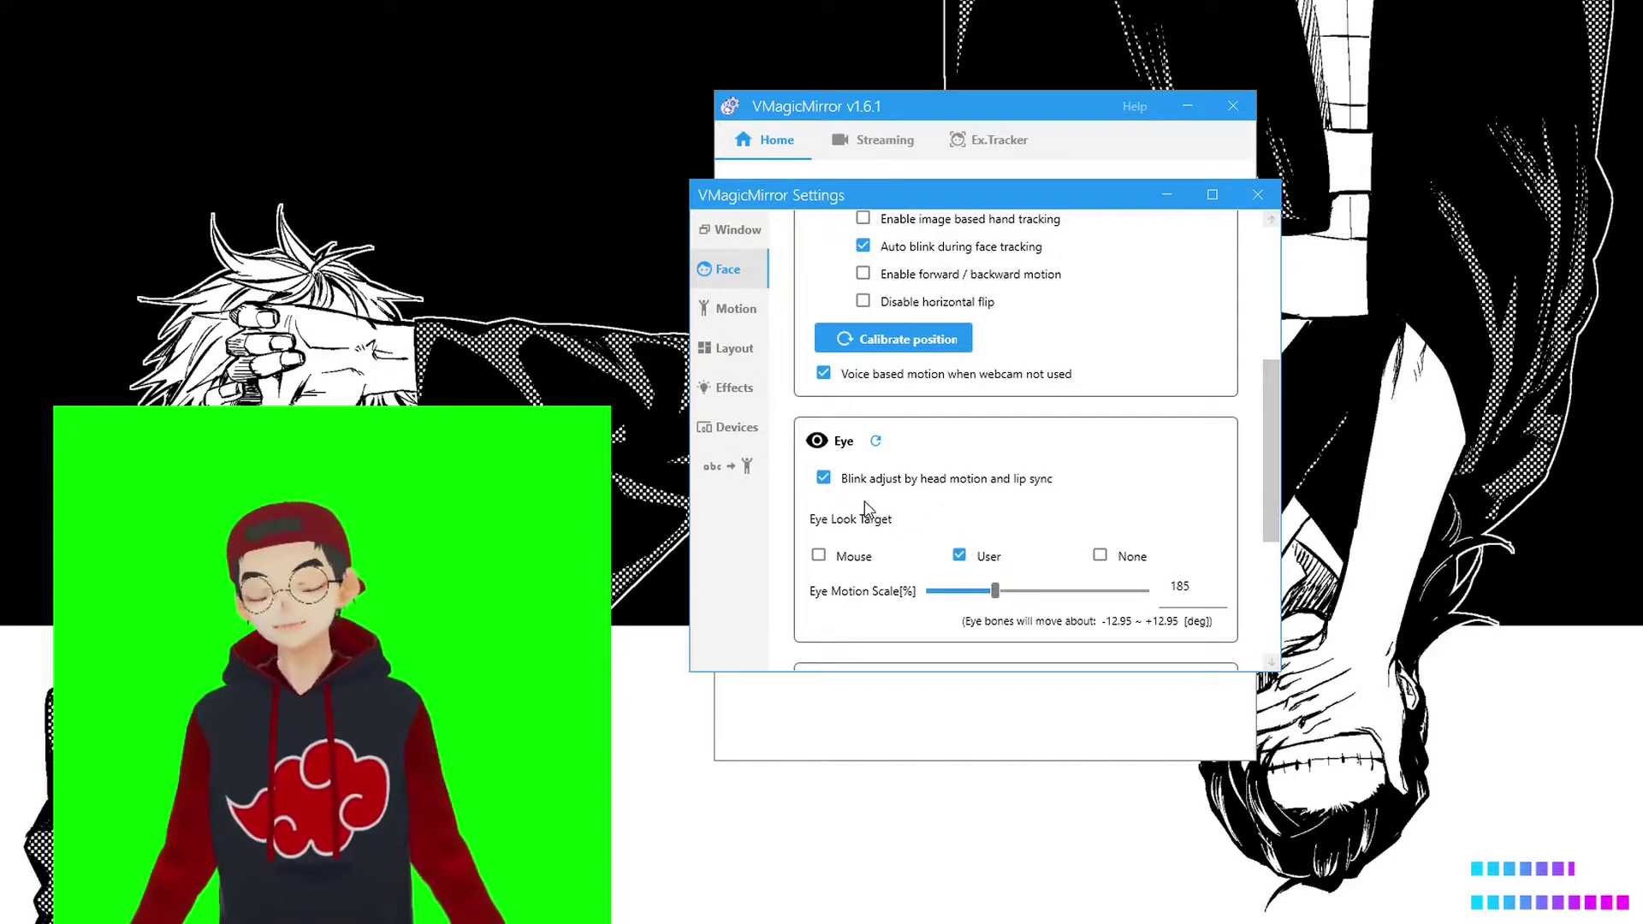
{"action": "scroll", "coordinate": [847, 484], "scroll_direction": "down", "scroll_amount": 1}
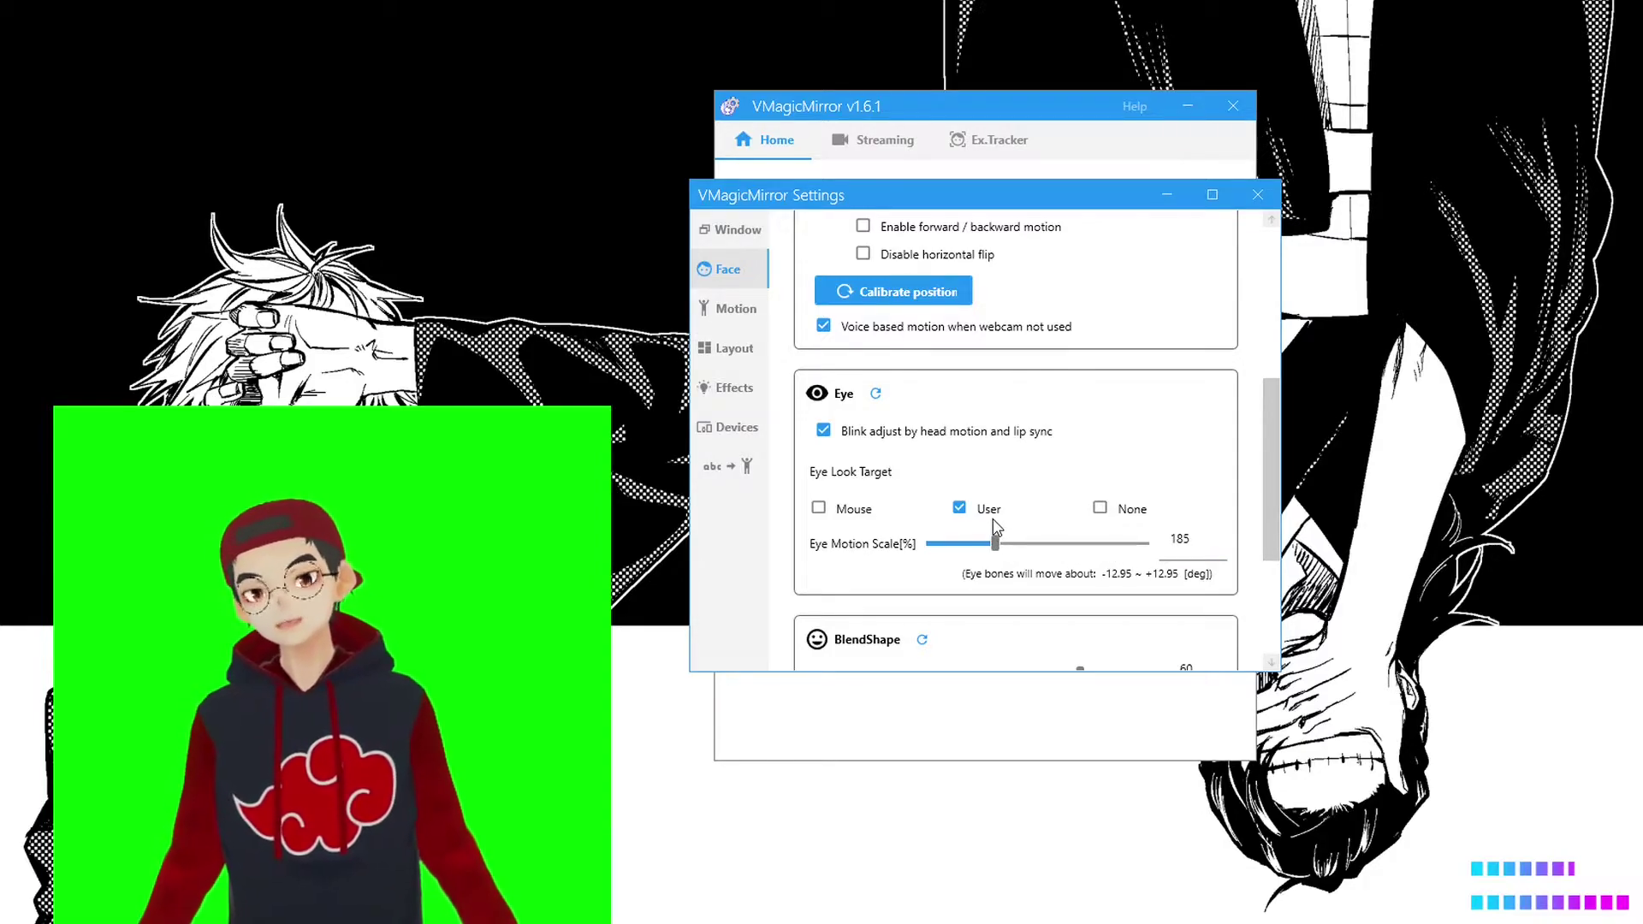
{"action": "scroll", "coordinate": [993, 525], "scroll_direction": "down", "scroll_amount": 5}
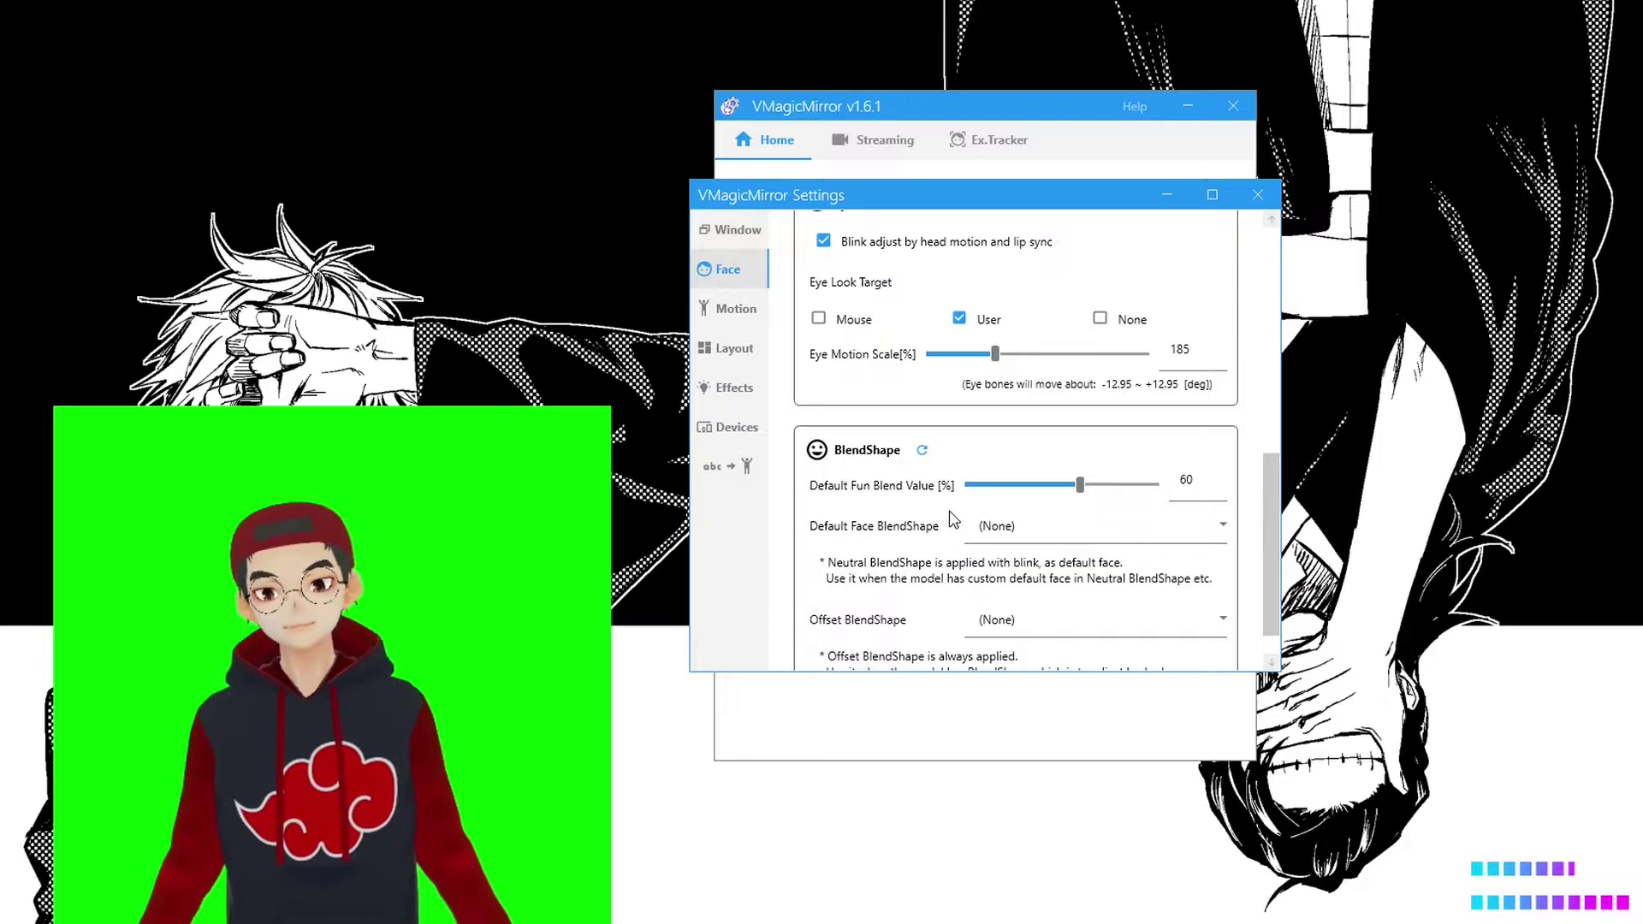
{"action": "scroll", "coordinate": [941, 505], "scroll_direction": "down", "scroll_amount": 1}
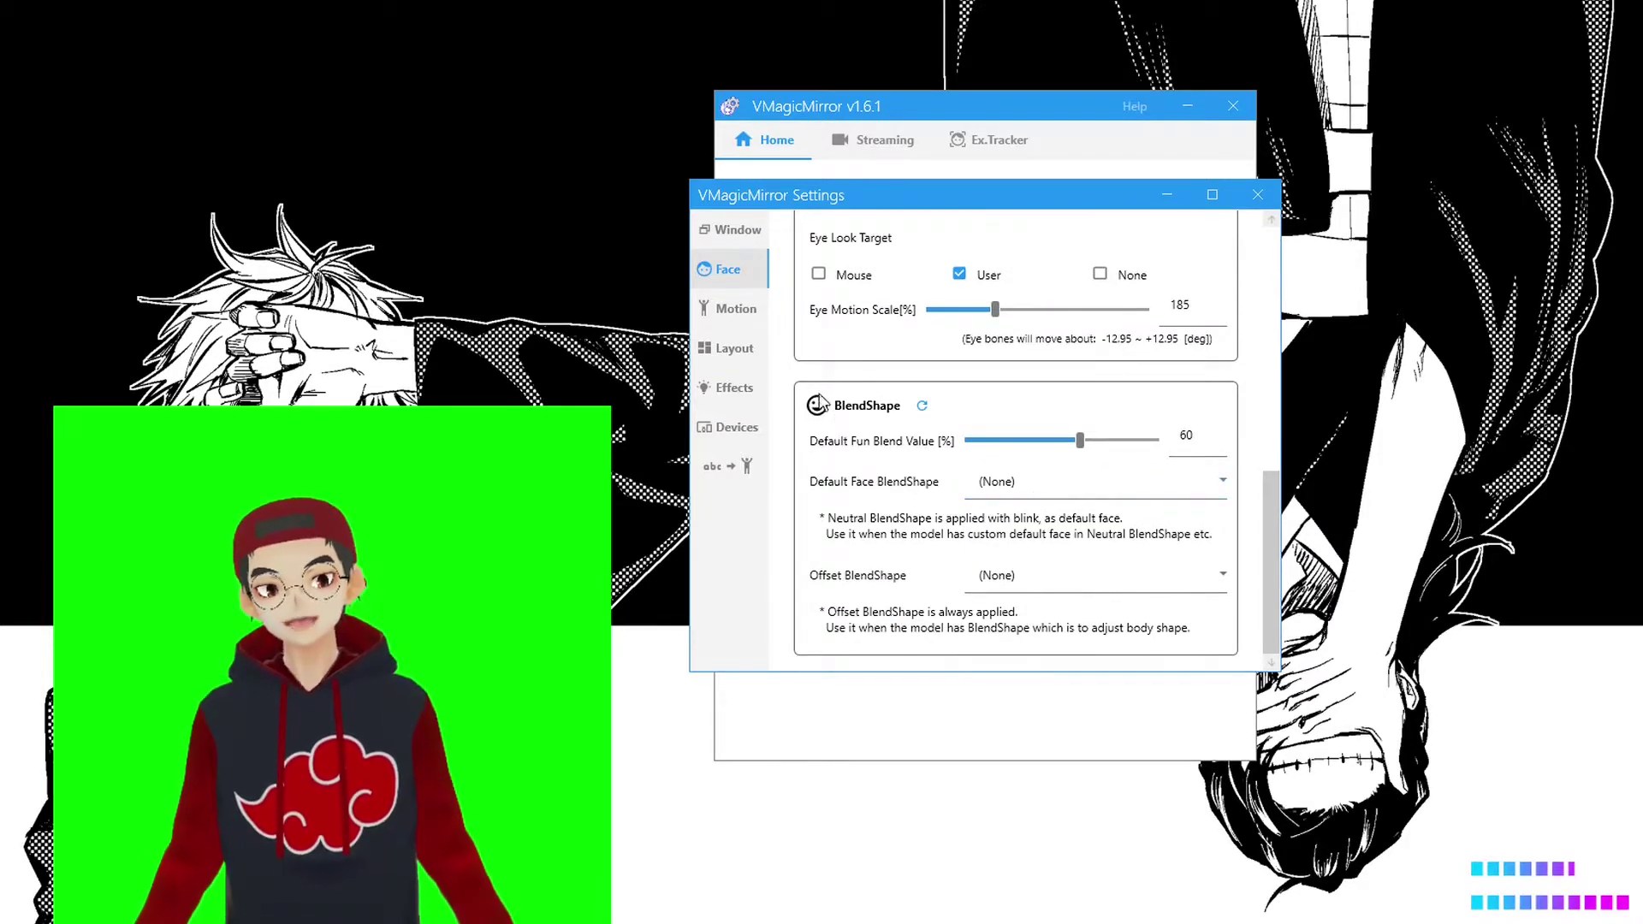
{"action": "left_click", "coordinate": [733, 306]}
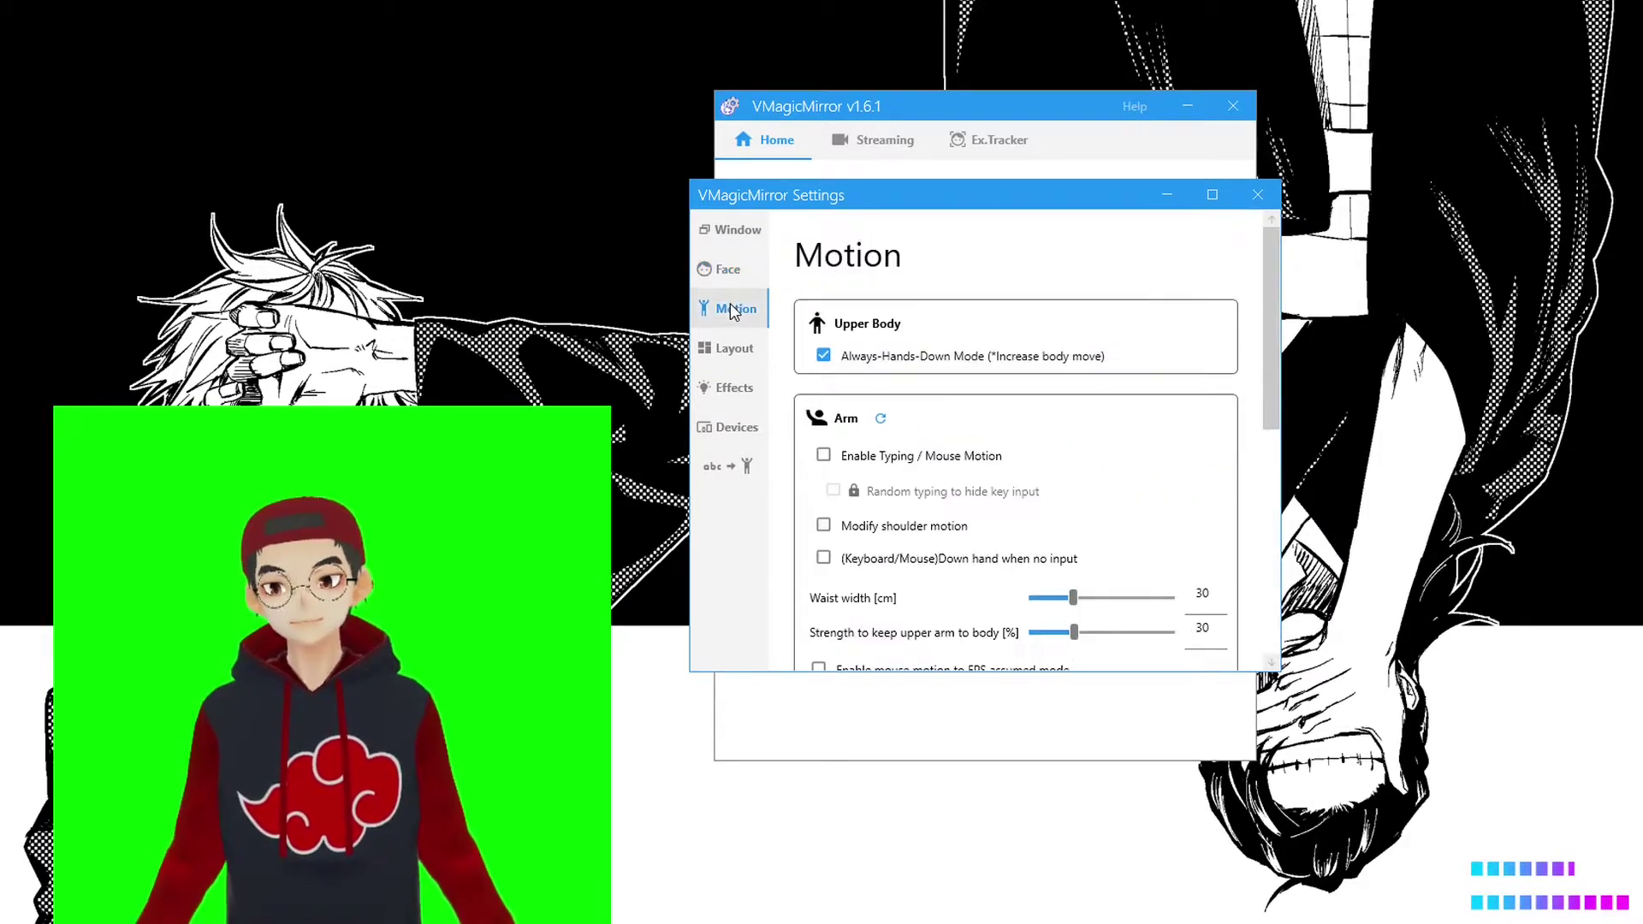
Step: Test typing/mouse motion, leaving it off with Always-Hands-Down Mode back on
{"action": "left_click", "coordinate": [824, 356]}
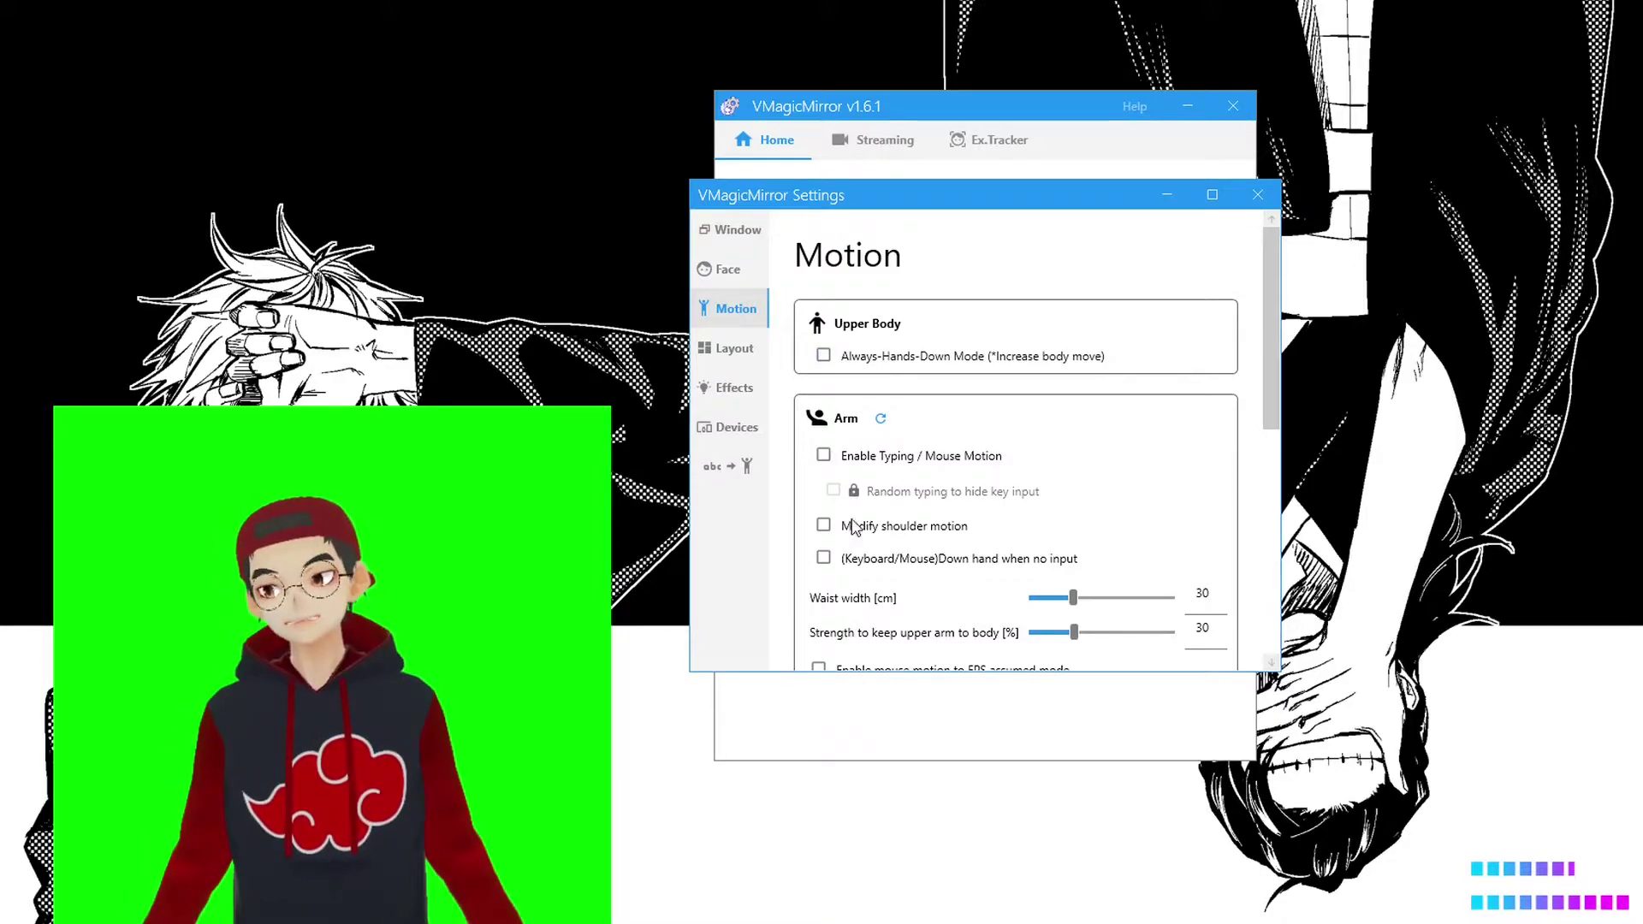
{"action": "left_click", "coordinate": [823, 456]}
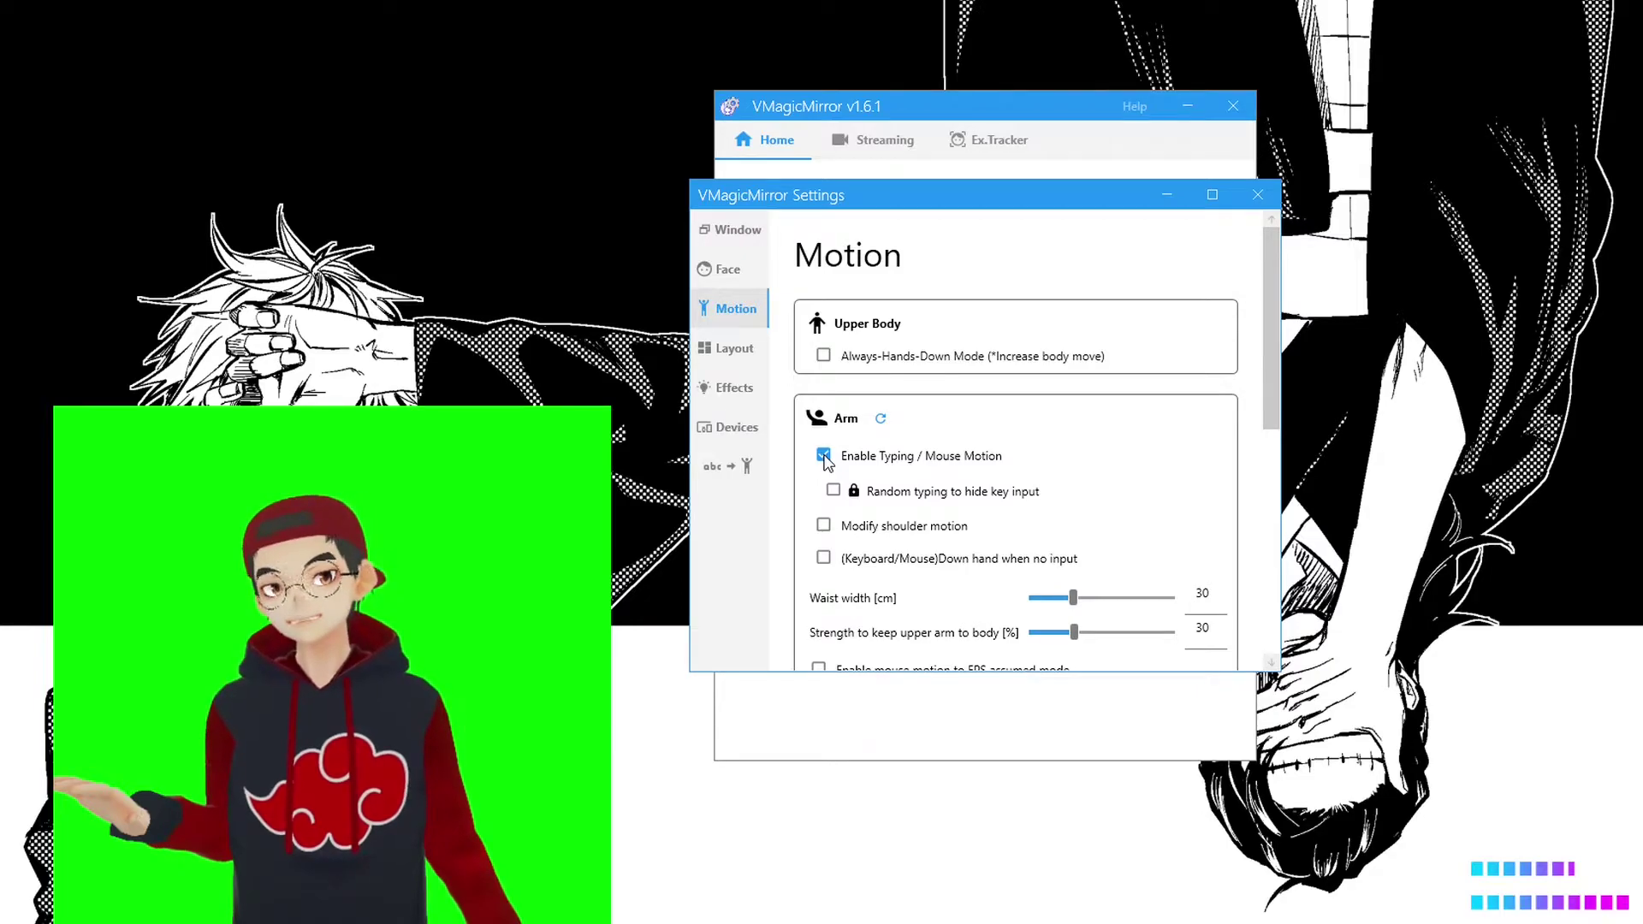
{"action": "left_click", "coordinate": [823, 456]}
{"action": "left_click", "coordinate": [824, 456]}
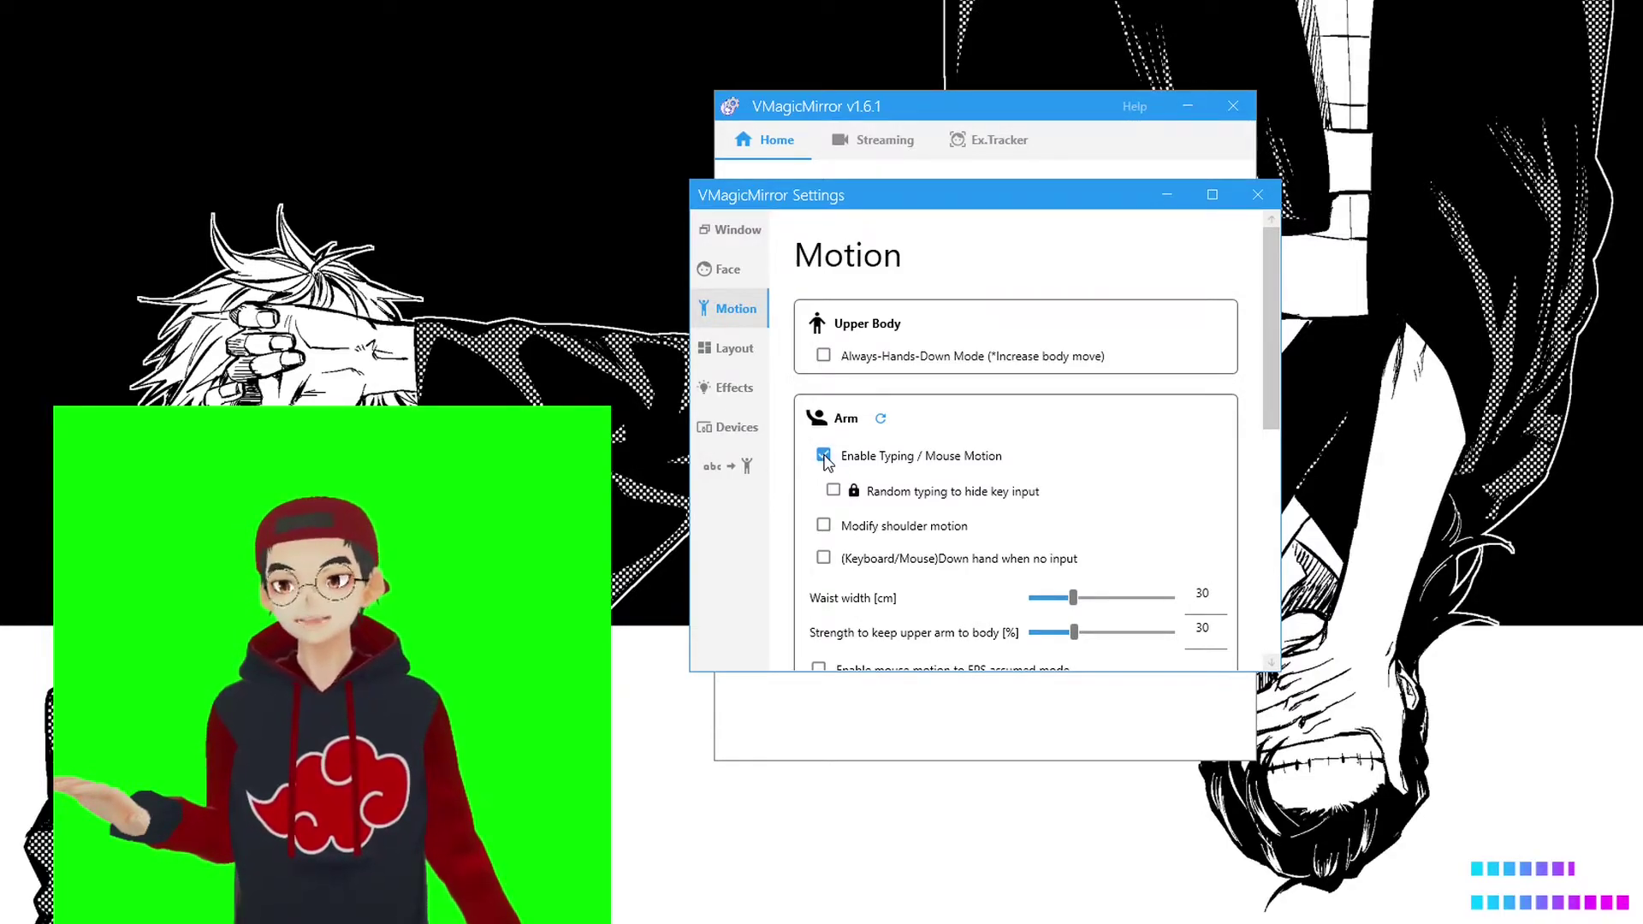
{"action": "left_click", "coordinate": [823, 456]}
{"action": "left_click", "coordinate": [824, 358]}
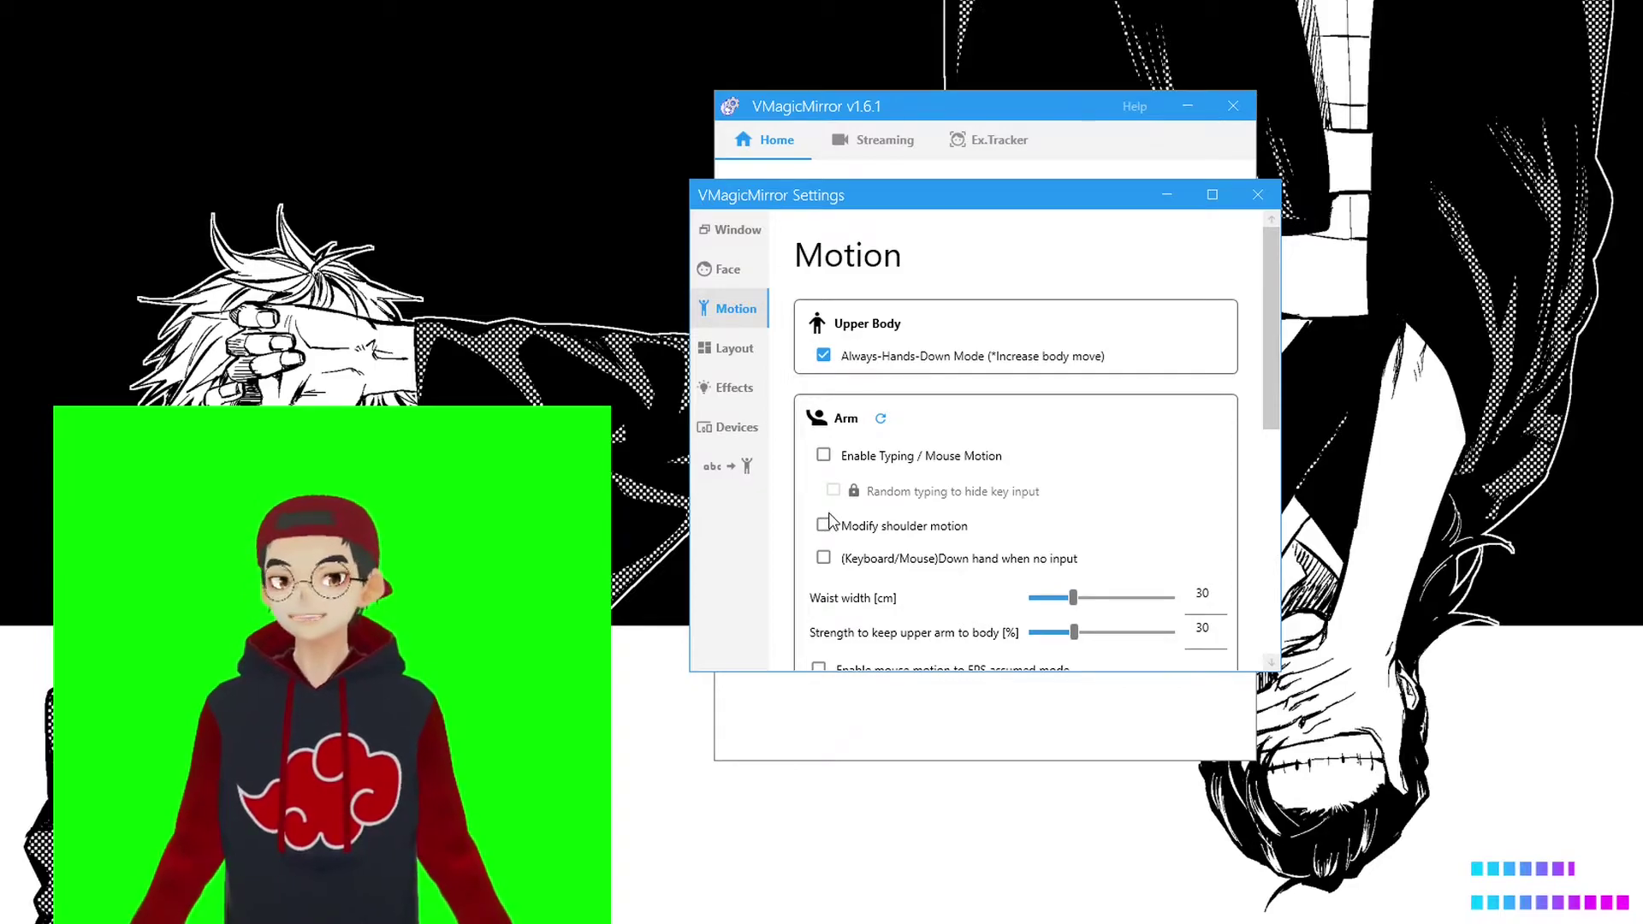
Step: Scroll through the Motion options and move on to the Layout settings page
{"action": "scroll", "coordinate": [828, 513], "scroll_direction": "down", "scroll_amount": 1}
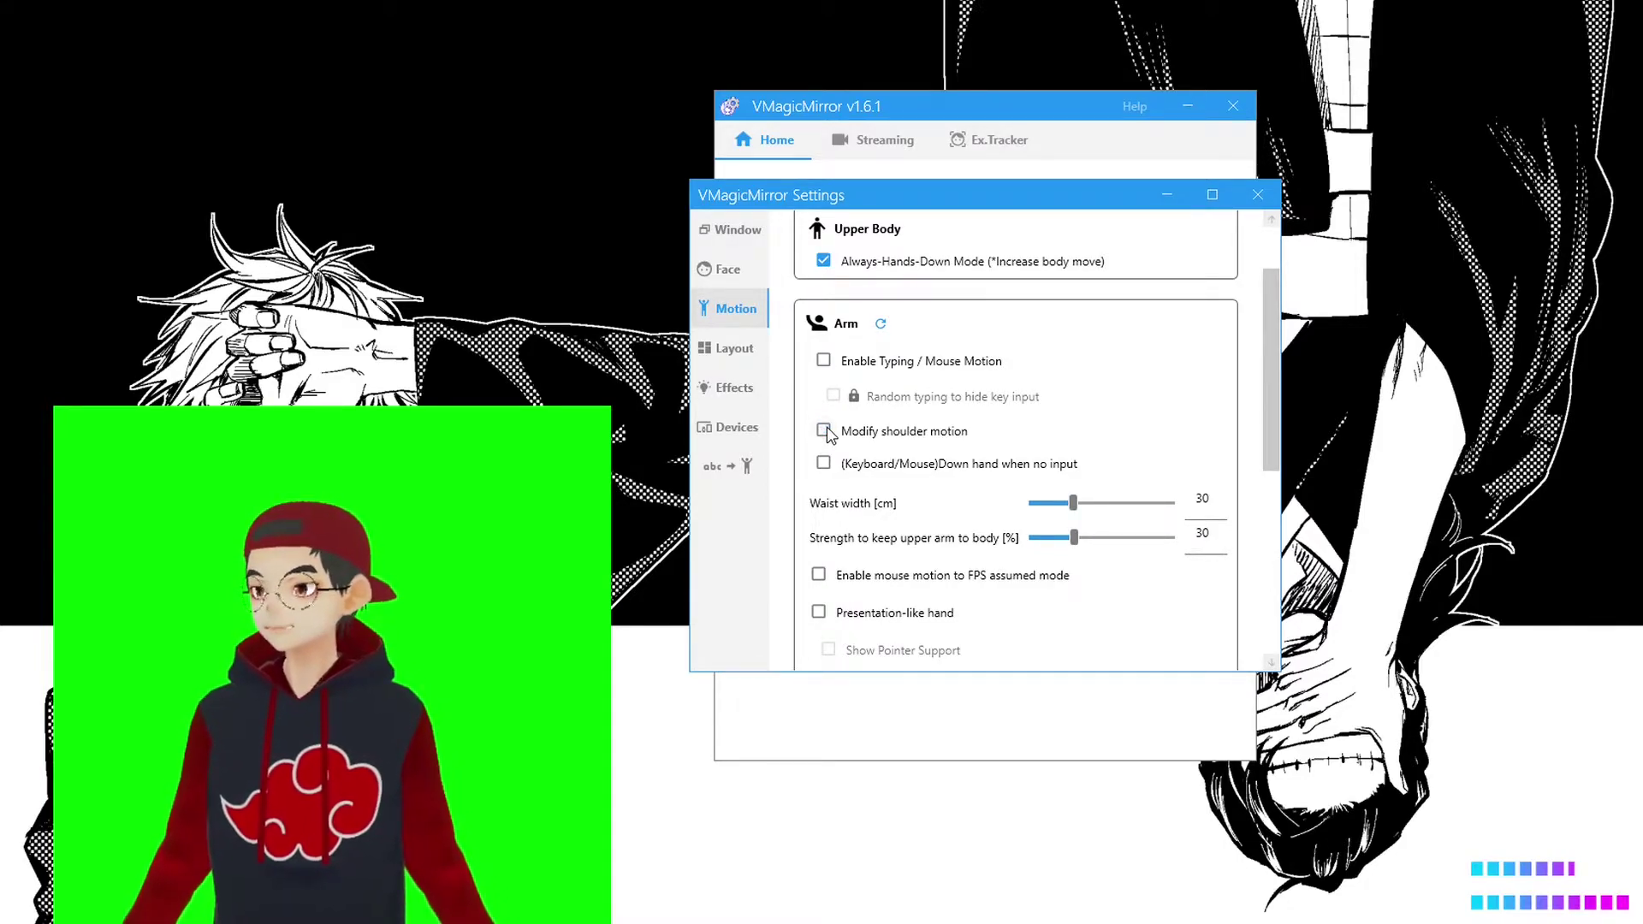
{"action": "scroll", "coordinate": [827, 514], "scroll_direction": "down", "scroll_amount": 1}
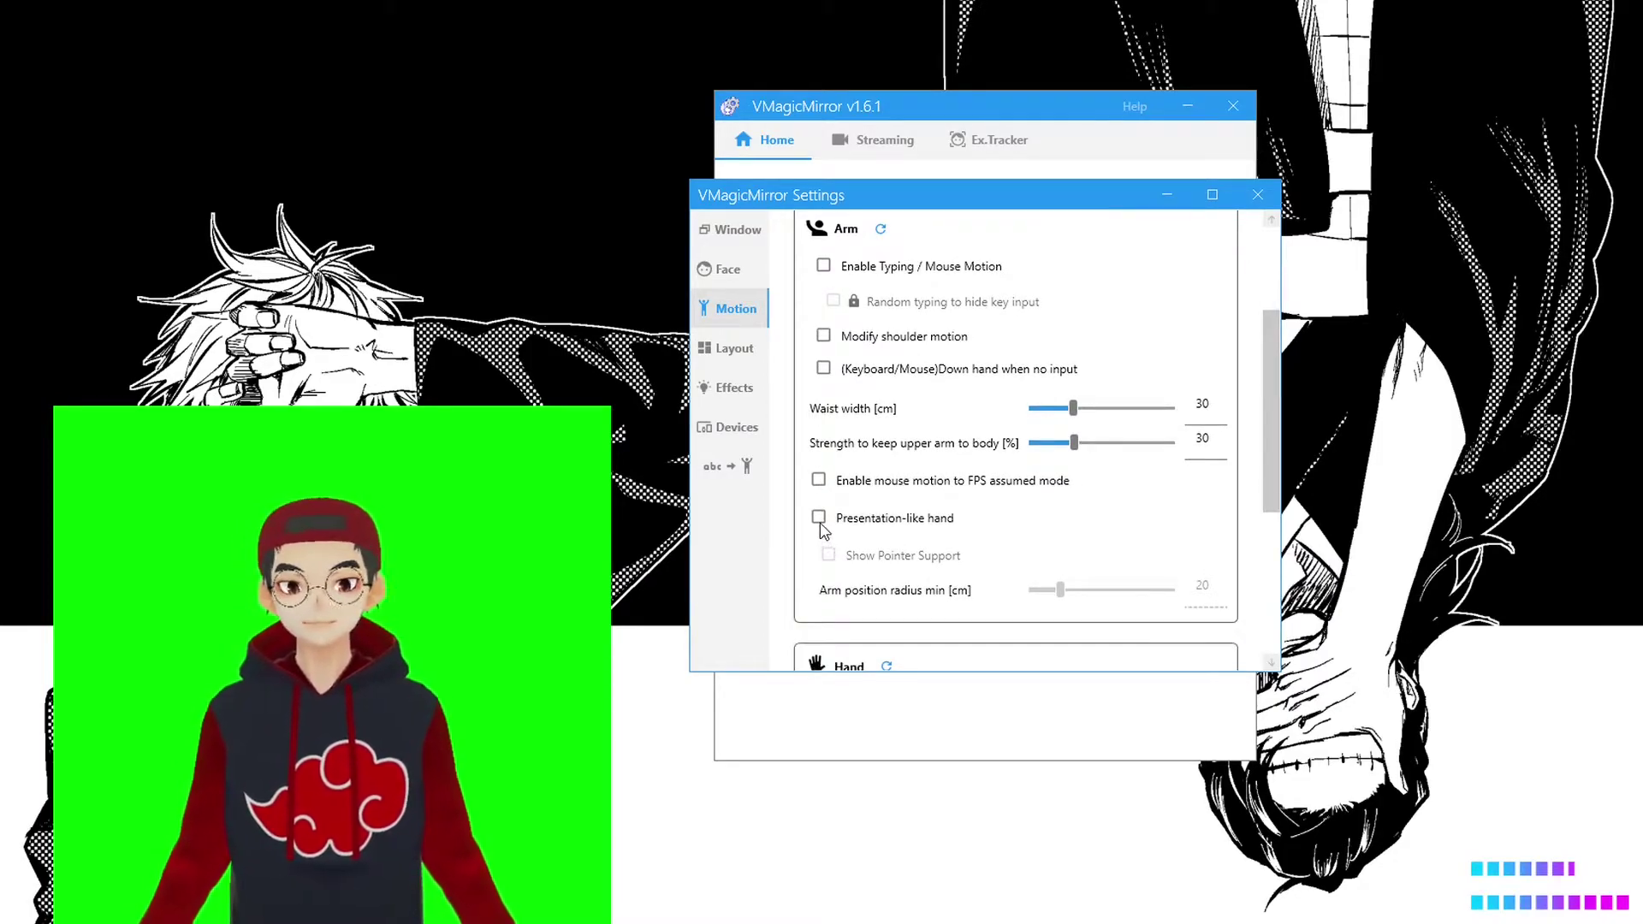
{"action": "scroll", "coordinate": [820, 528], "scroll_direction": "down", "scroll_amount": 1}
{"action": "scroll", "coordinate": [827, 411], "scroll_direction": "up", "scroll_amount": 2}
{"action": "scroll", "coordinate": [864, 410], "scroll_direction": "up", "scroll_amount": 1}
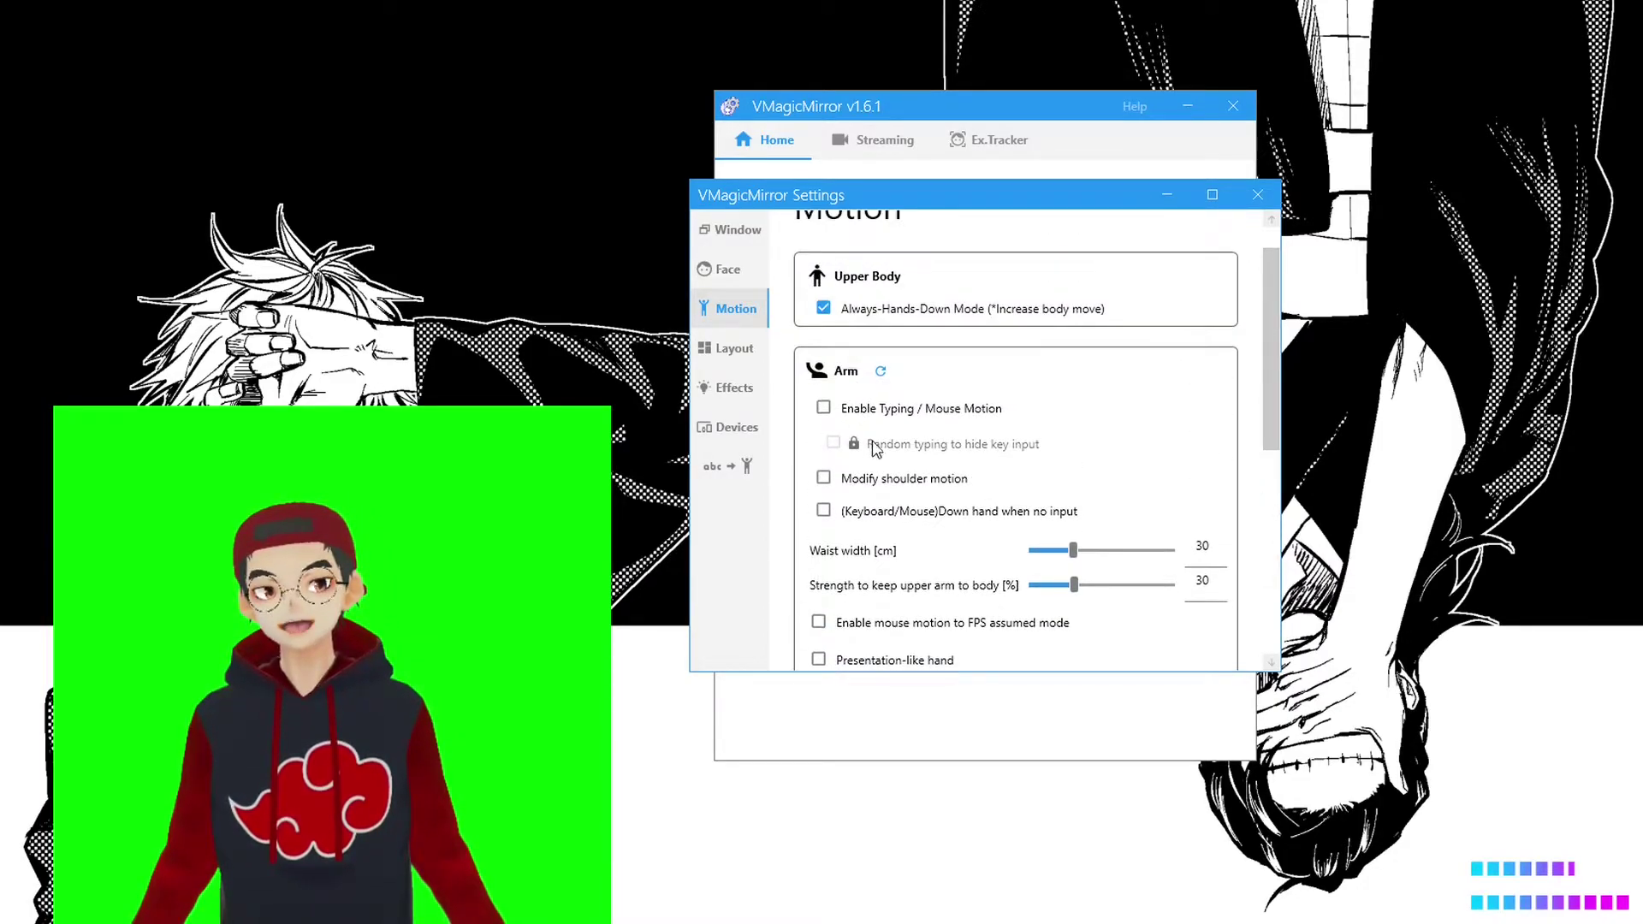
{"action": "scroll", "coordinate": [881, 444], "scroll_direction": "down", "scroll_amount": 5}
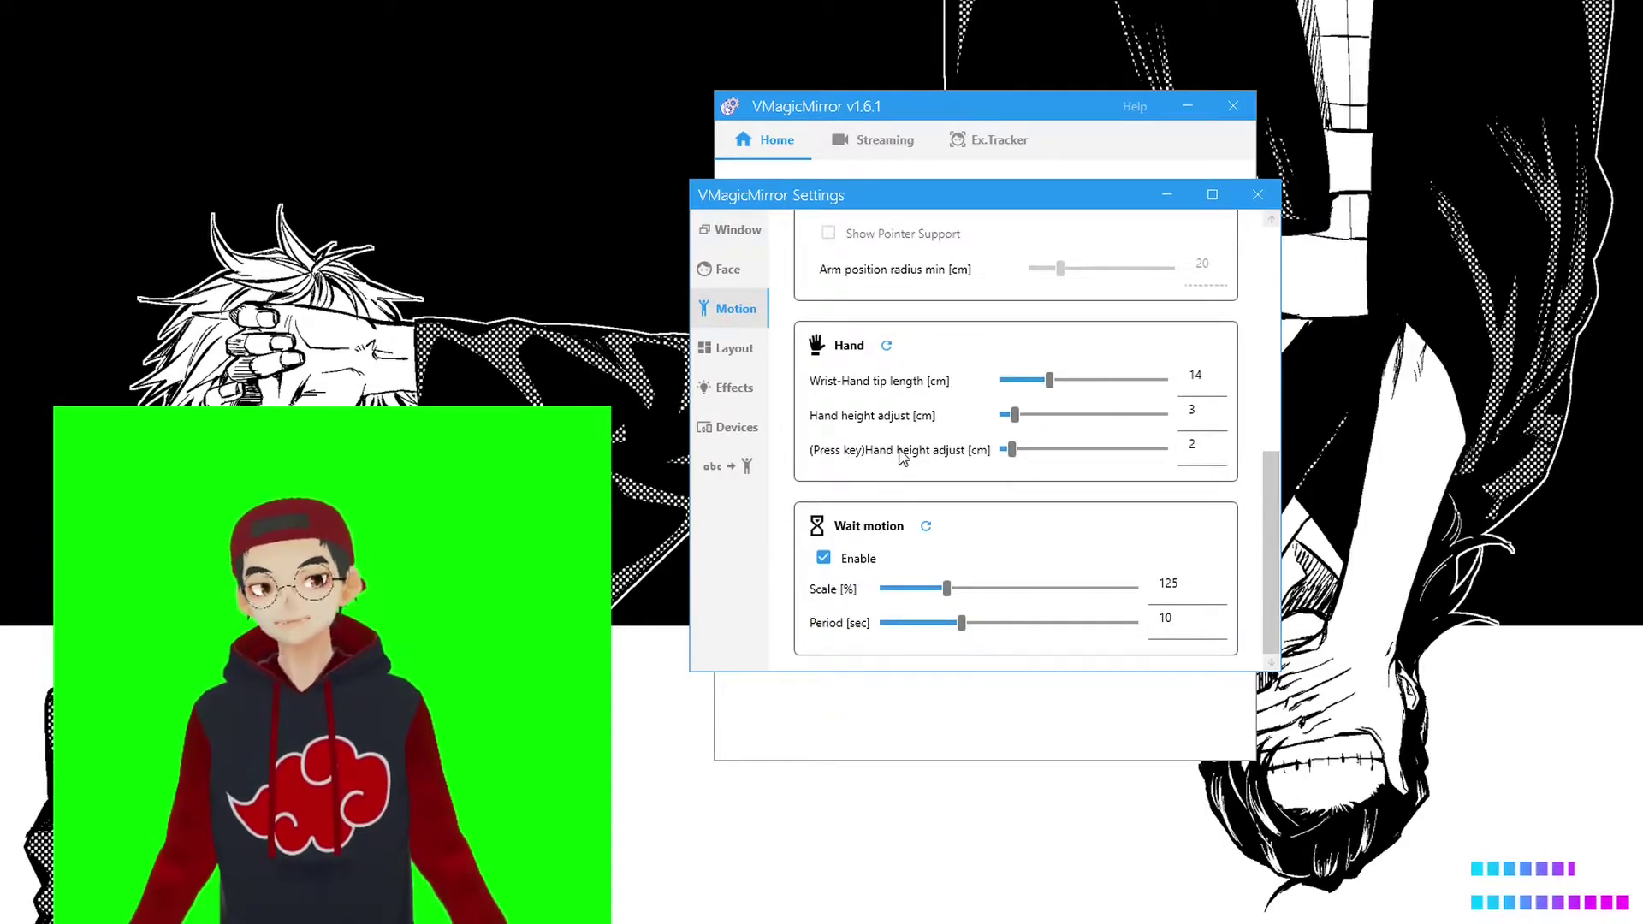
{"action": "left_click", "coordinate": [738, 348]}
{"action": "scroll", "coordinate": [819, 406], "scroll_direction": "down", "scroll_amount": 2}
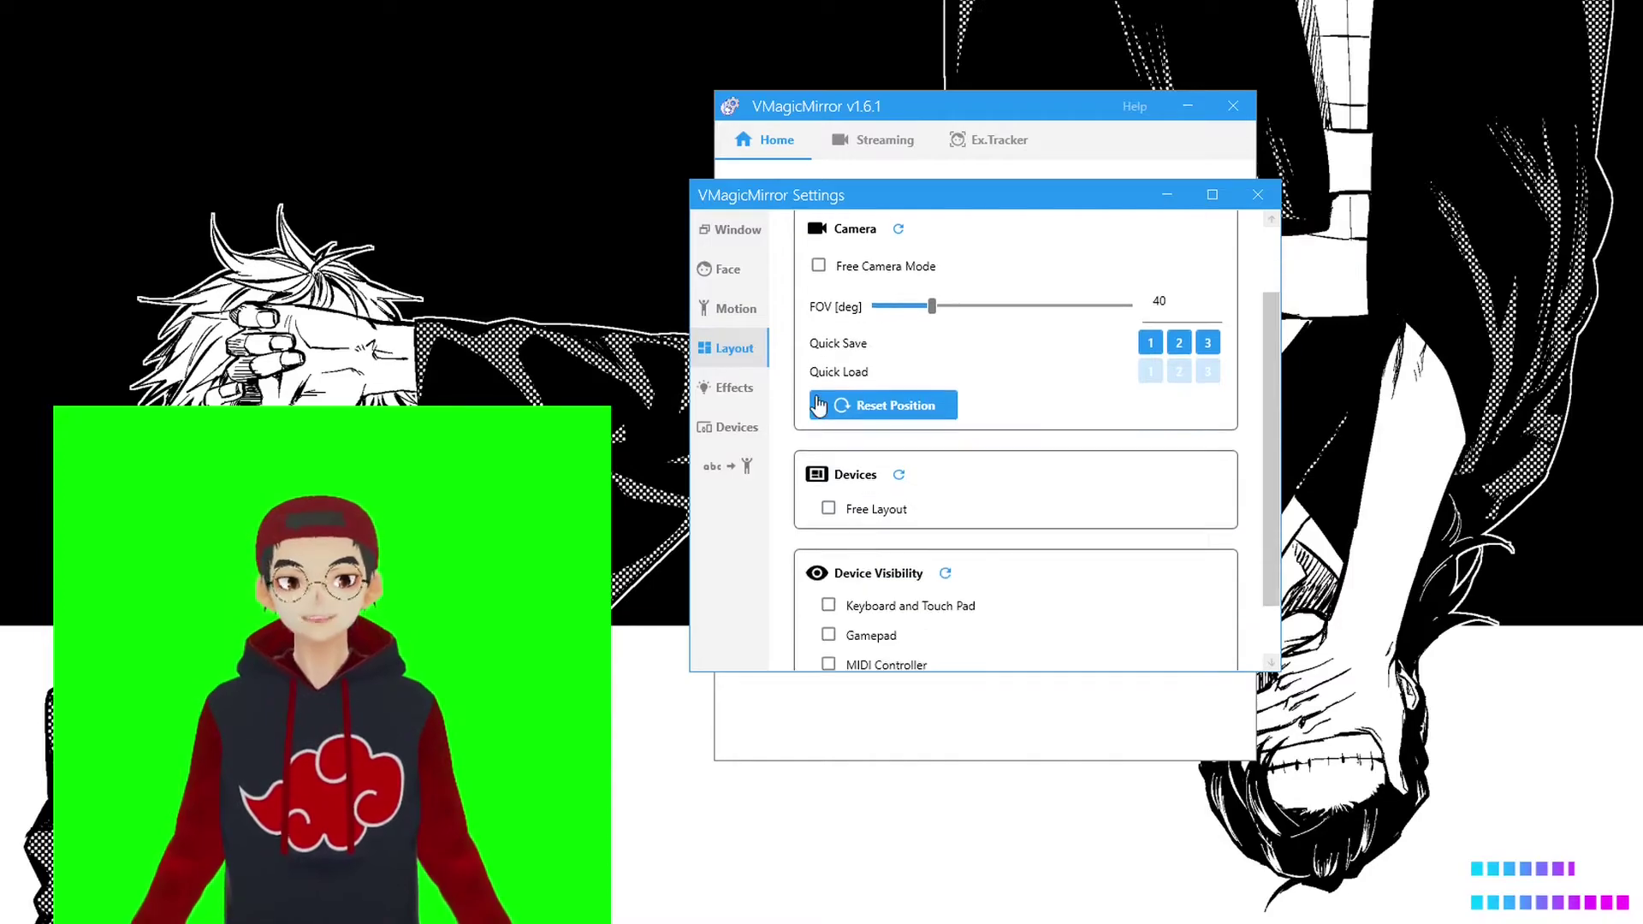
{"action": "scroll", "coordinate": [813, 383], "scroll_direction": "down", "scroll_amount": 2}
Step: On the Effects page, set image quality to High after briefly trying Ultra
{"action": "left_click", "coordinate": [734, 388]}
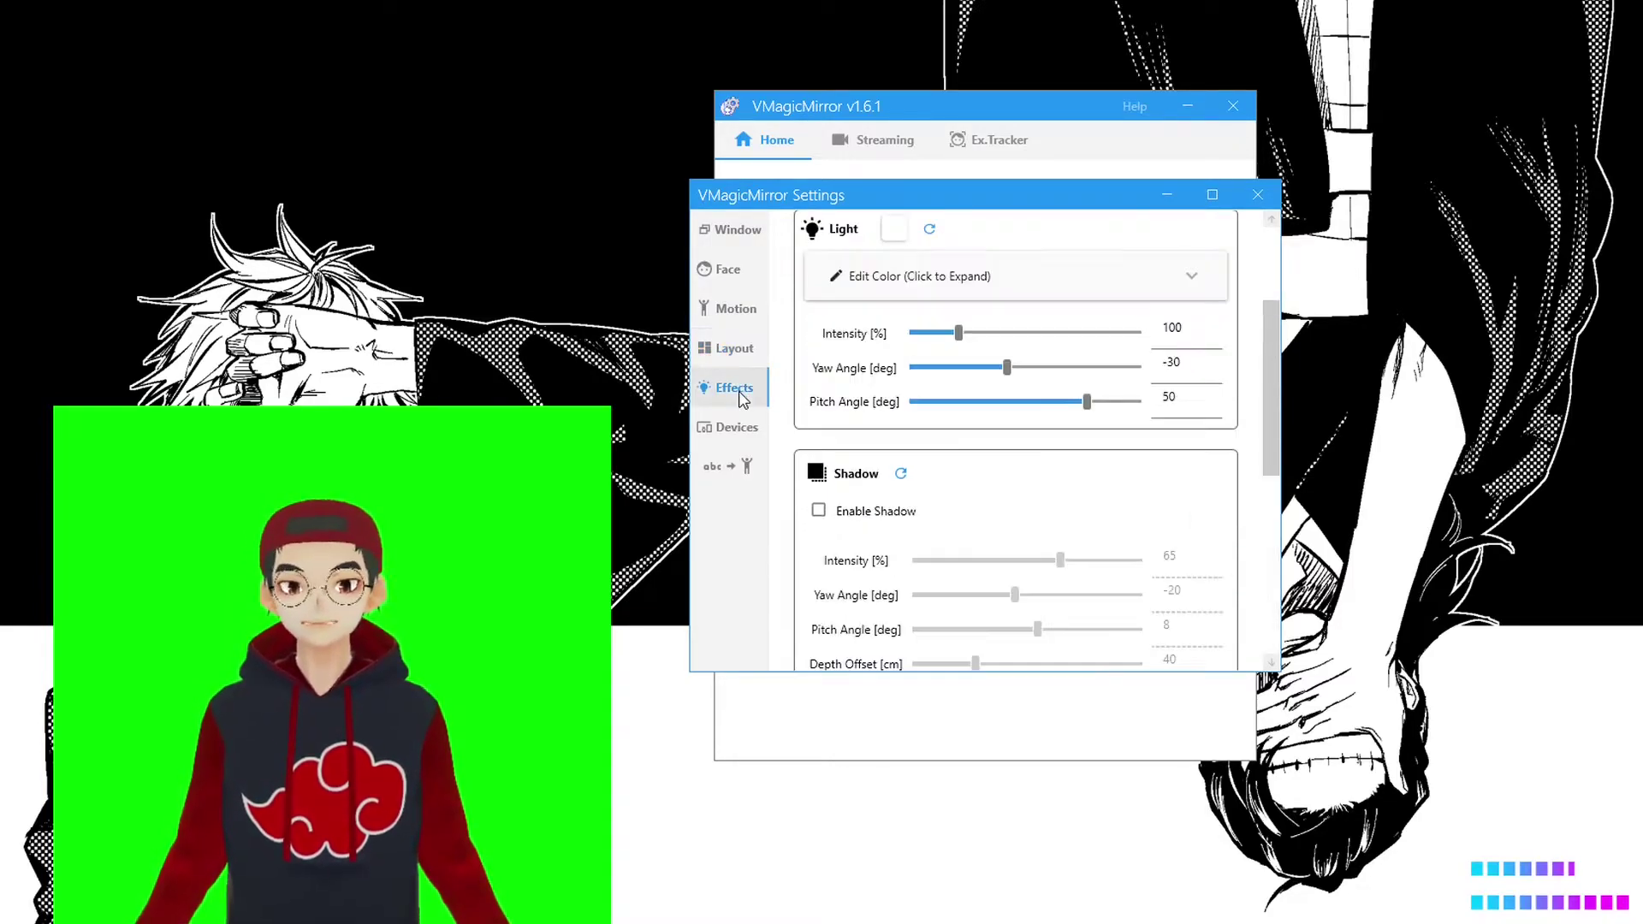
{"action": "scroll", "coordinate": [842, 393], "scroll_direction": "up", "scroll_amount": 3}
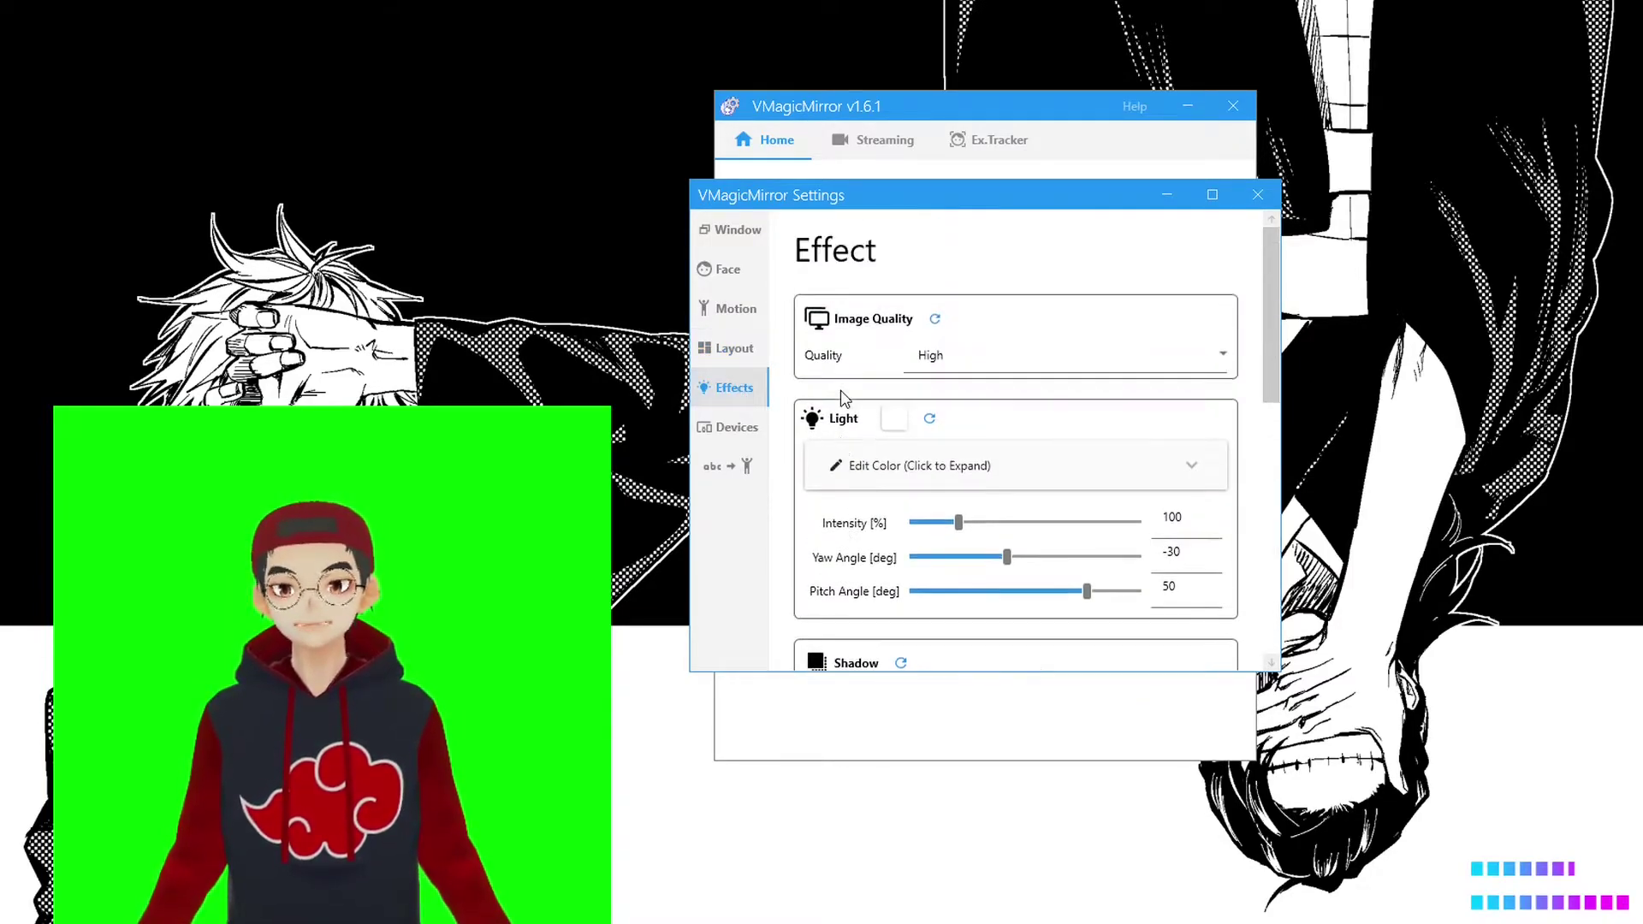
{"action": "left_click", "coordinate": [962, 355]}
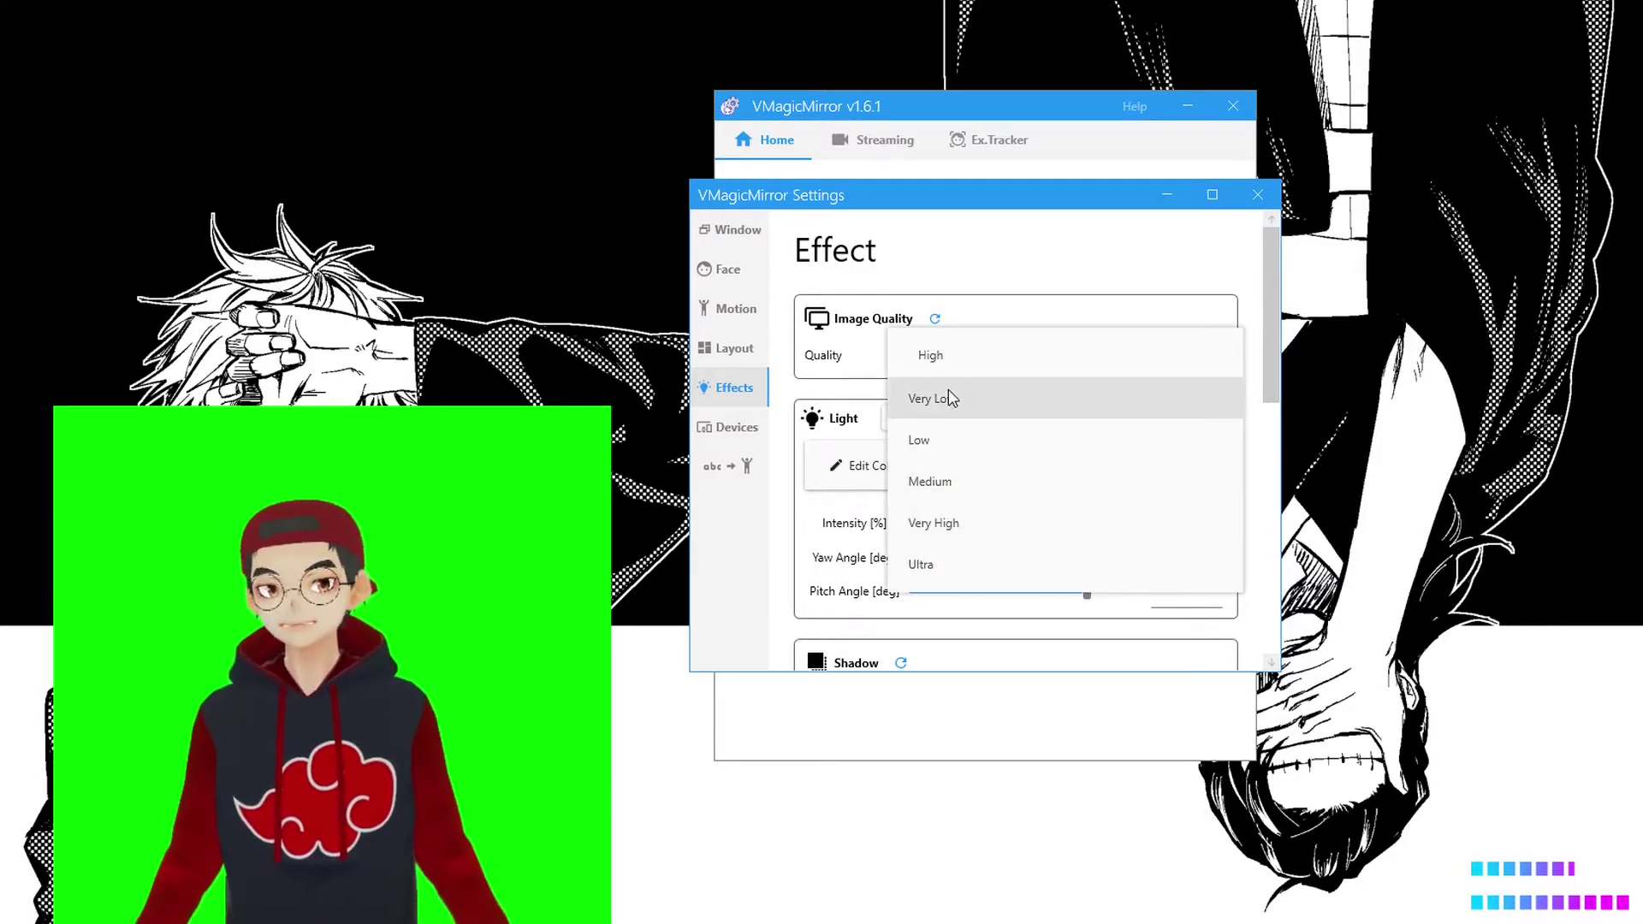
{"action": "left_click", "coordinate": [961, 565]}
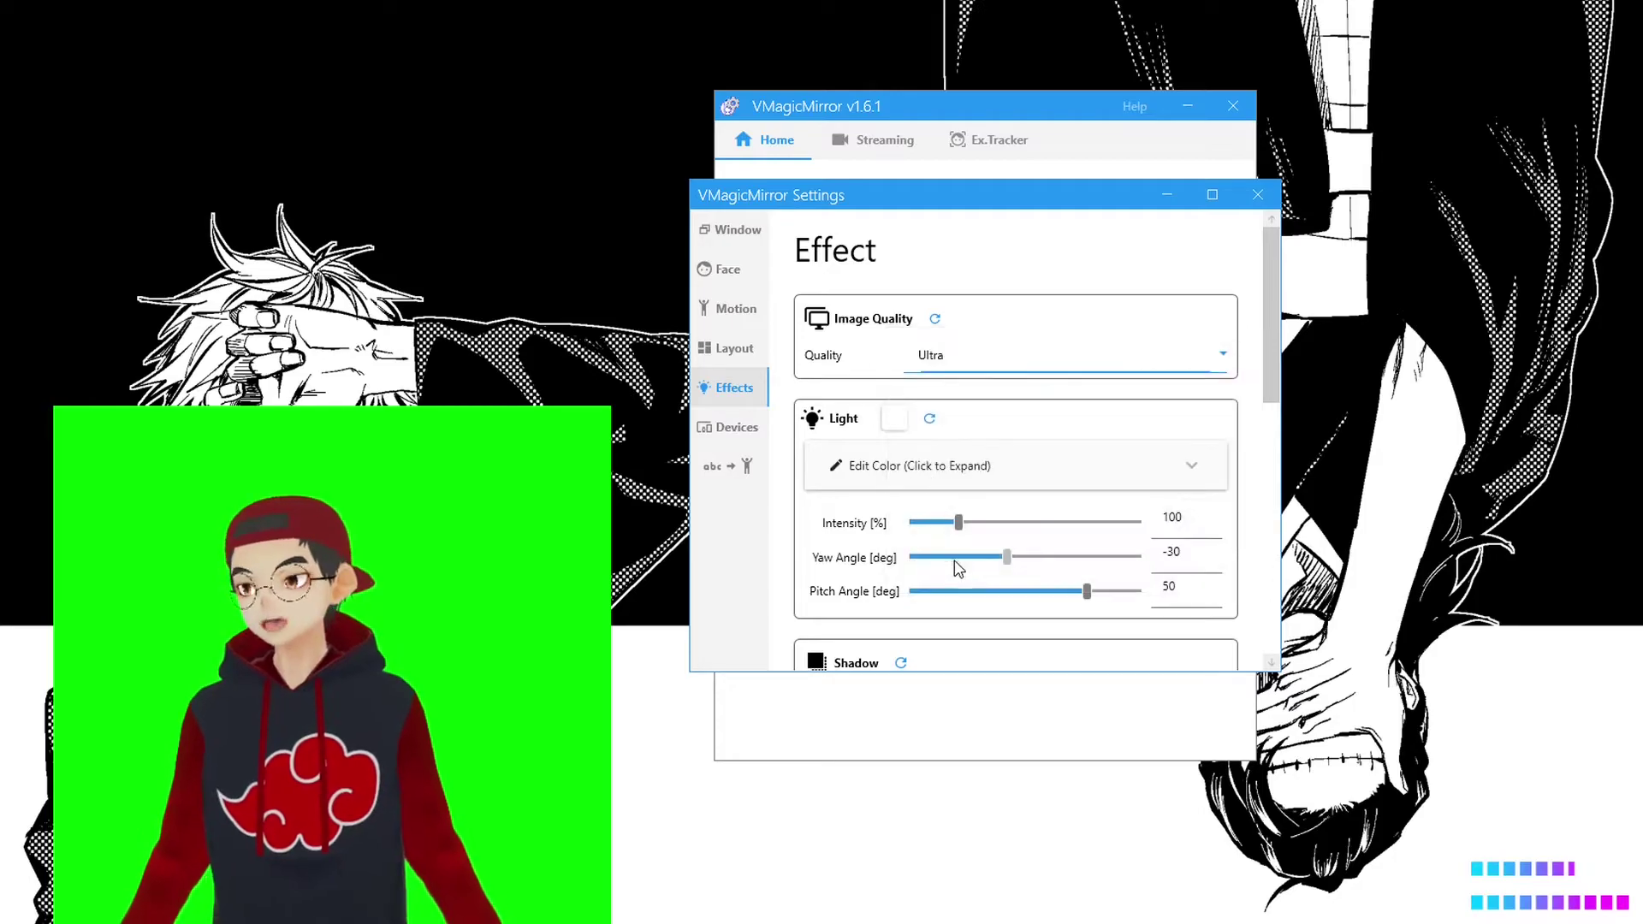
{"action": "scroll", "coordinate": [933, 420], "scroll_direction": "down", "scroll_amount": 2}
{"action": "scroll", "coordinate": [945, 411], "scroll_direction": "up", "scroll_amount": 2}
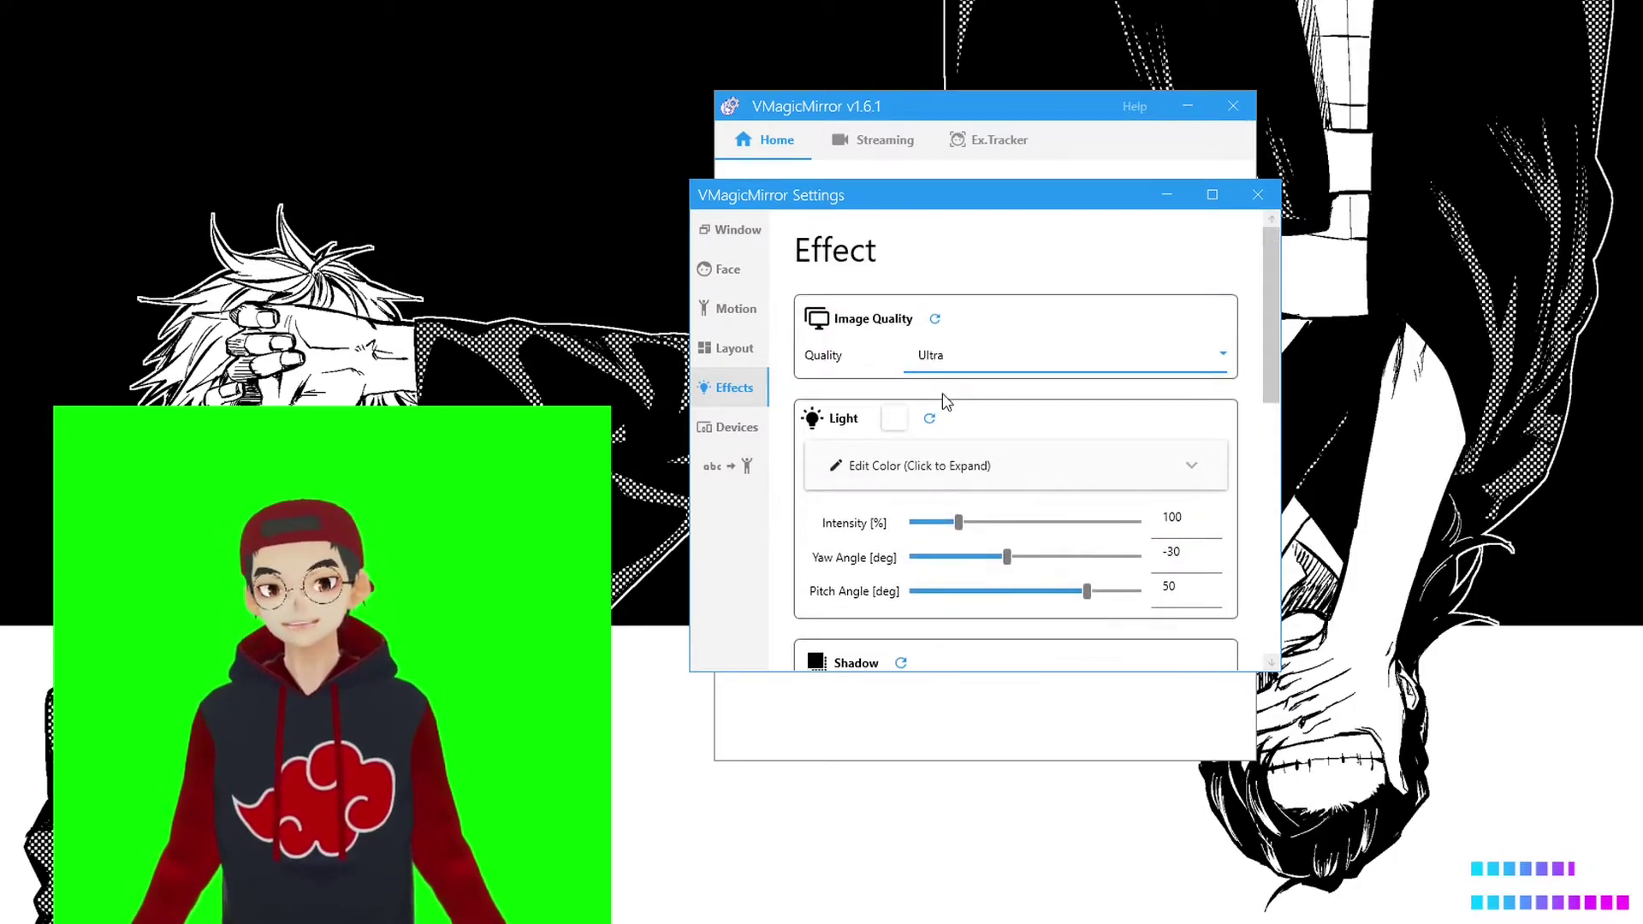
{"action": "left_click", "coordinate": [961, 369]}
{"action": "left_click", "coordinate": [943, 530]}
Step: Scroll through the effects, then go via Devices to the Word to Motion page
{"action": "scroll", "coordinate": [869, 513], "scroll_direction": "down", "scroll_amount": 2}
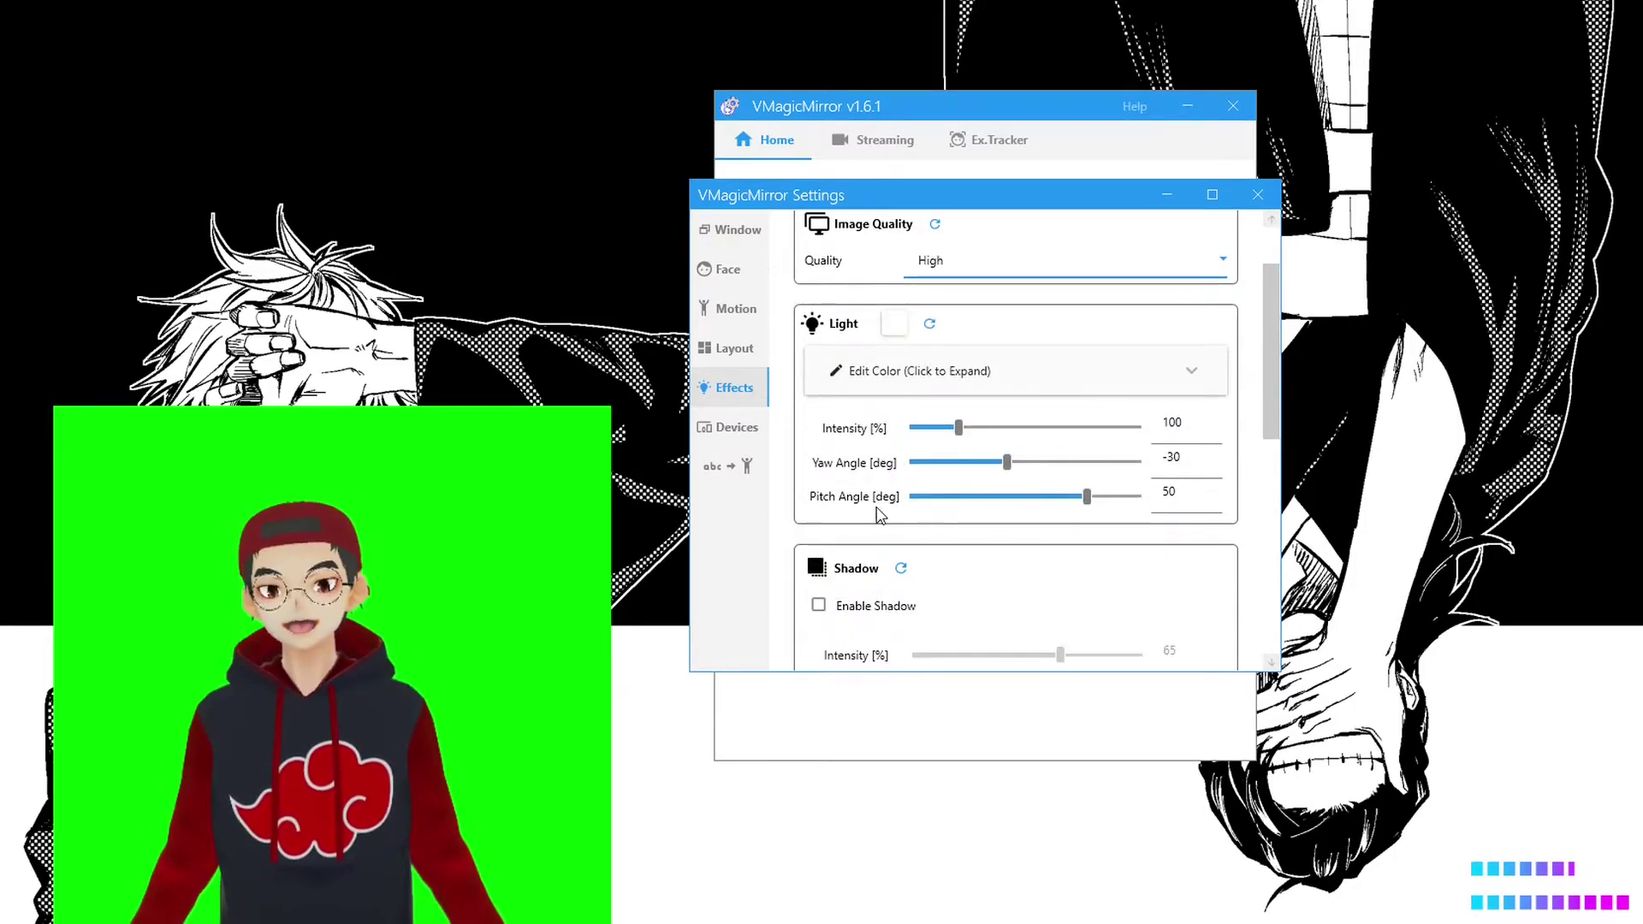
{"action": "scroll", "coordinate": [868, 509], "scroll_direction": "down", "scroll_amount": 4}
{"action": "scroll", "coordinate": [879, 507], "scroll_direction": "down", "scroll_amount": 2}
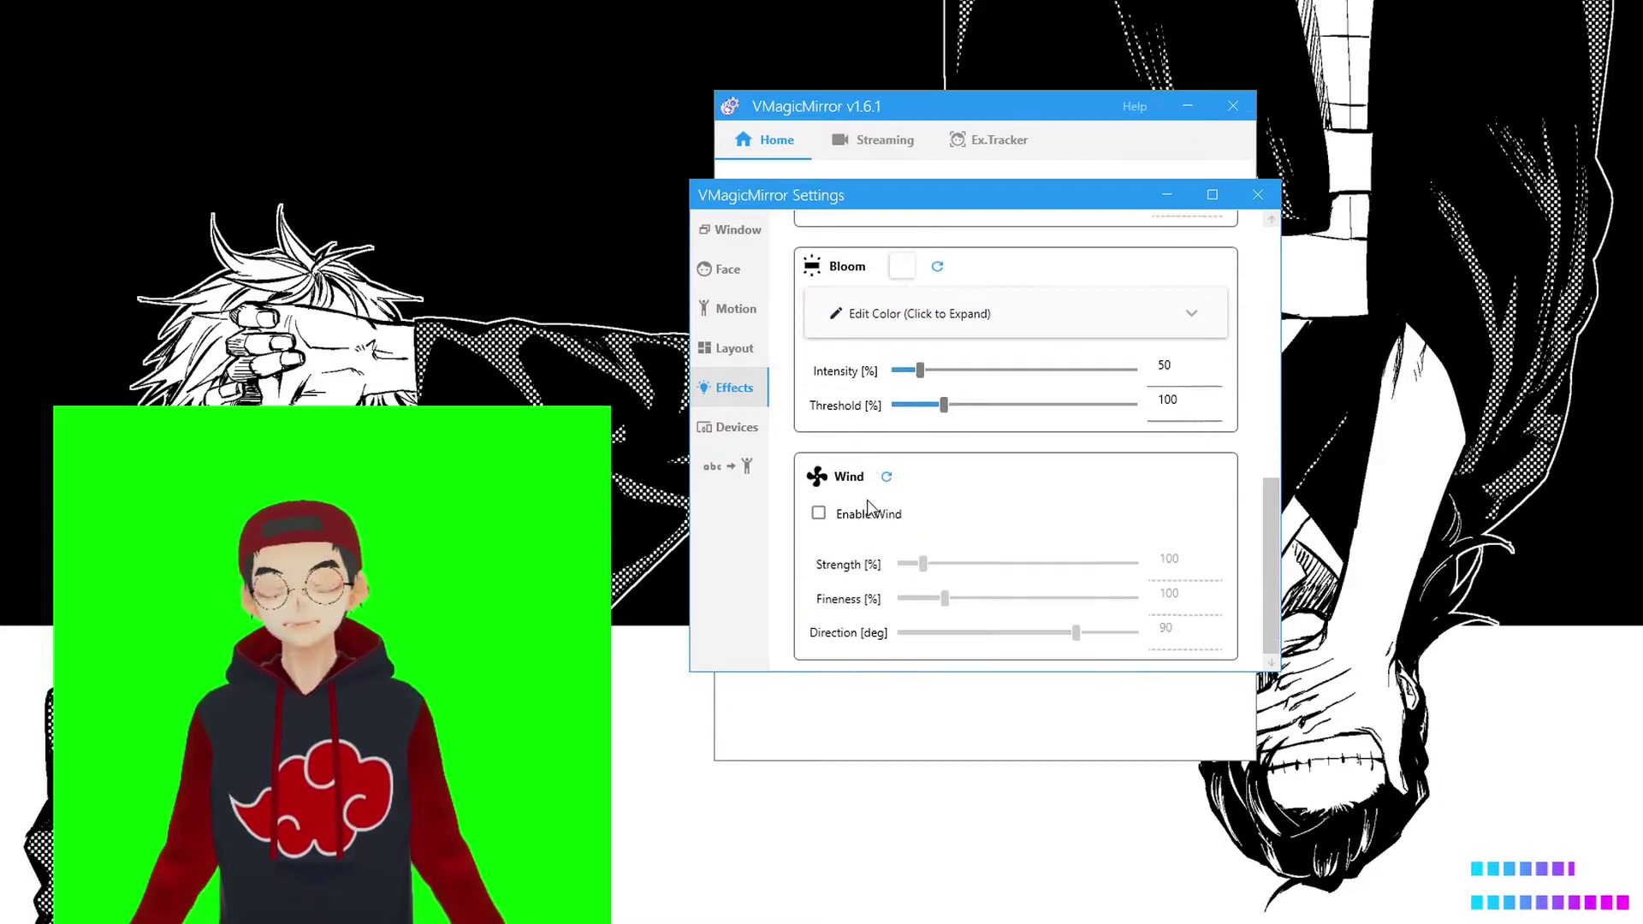
{"action": "left_click", "coordinate": [728, 427]}
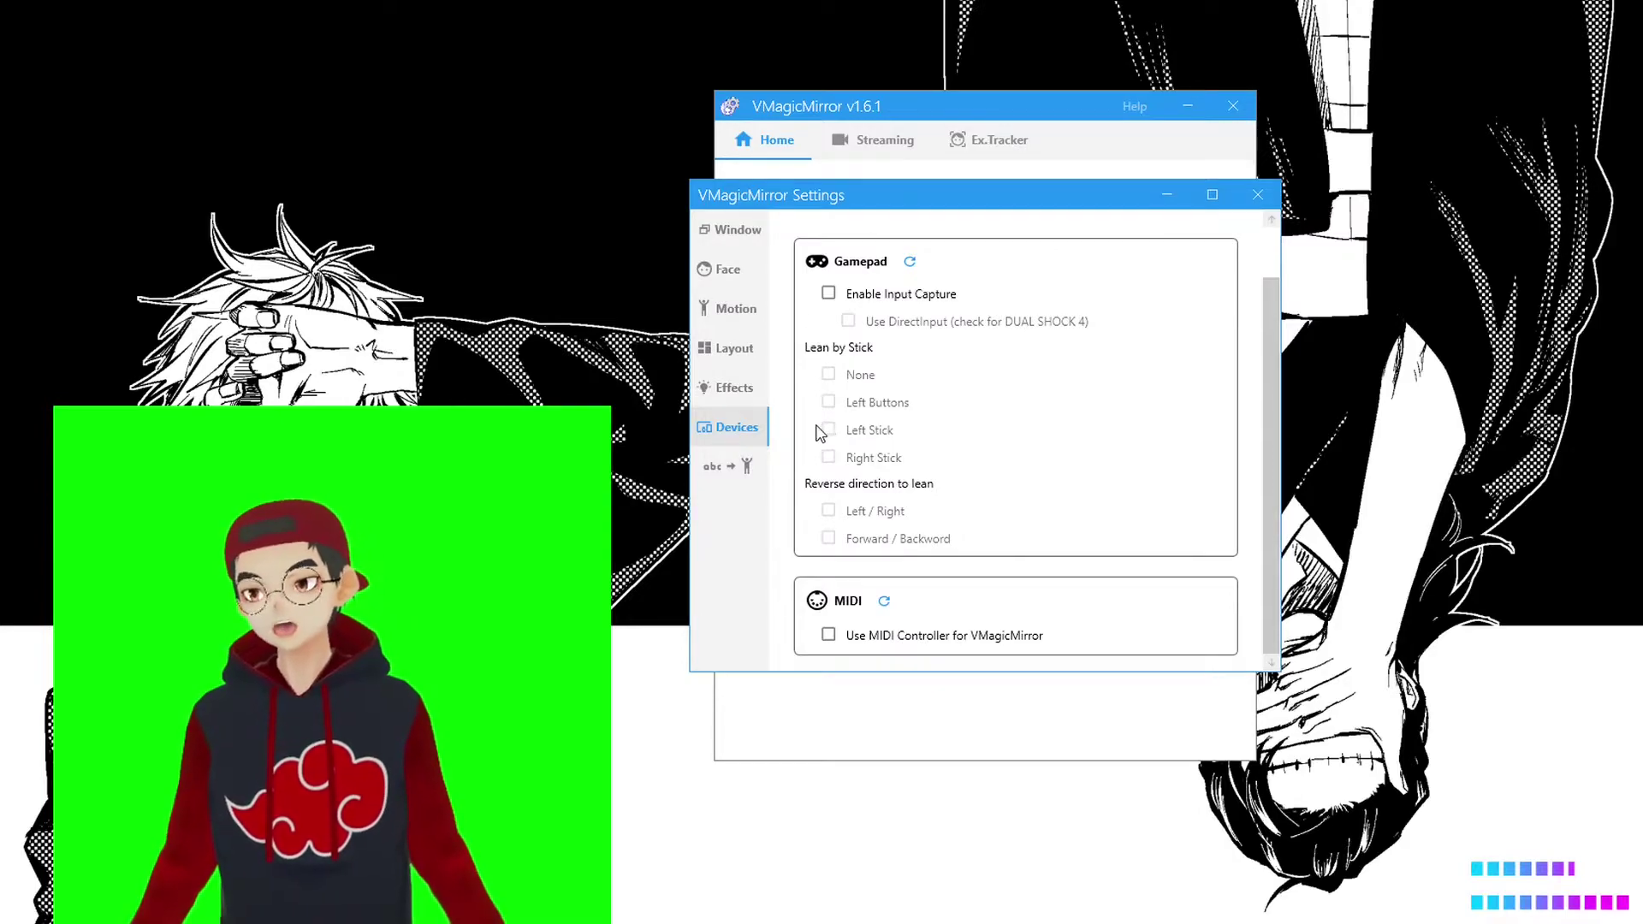
{"action": "left_click", "coordinate": [724, 469]}
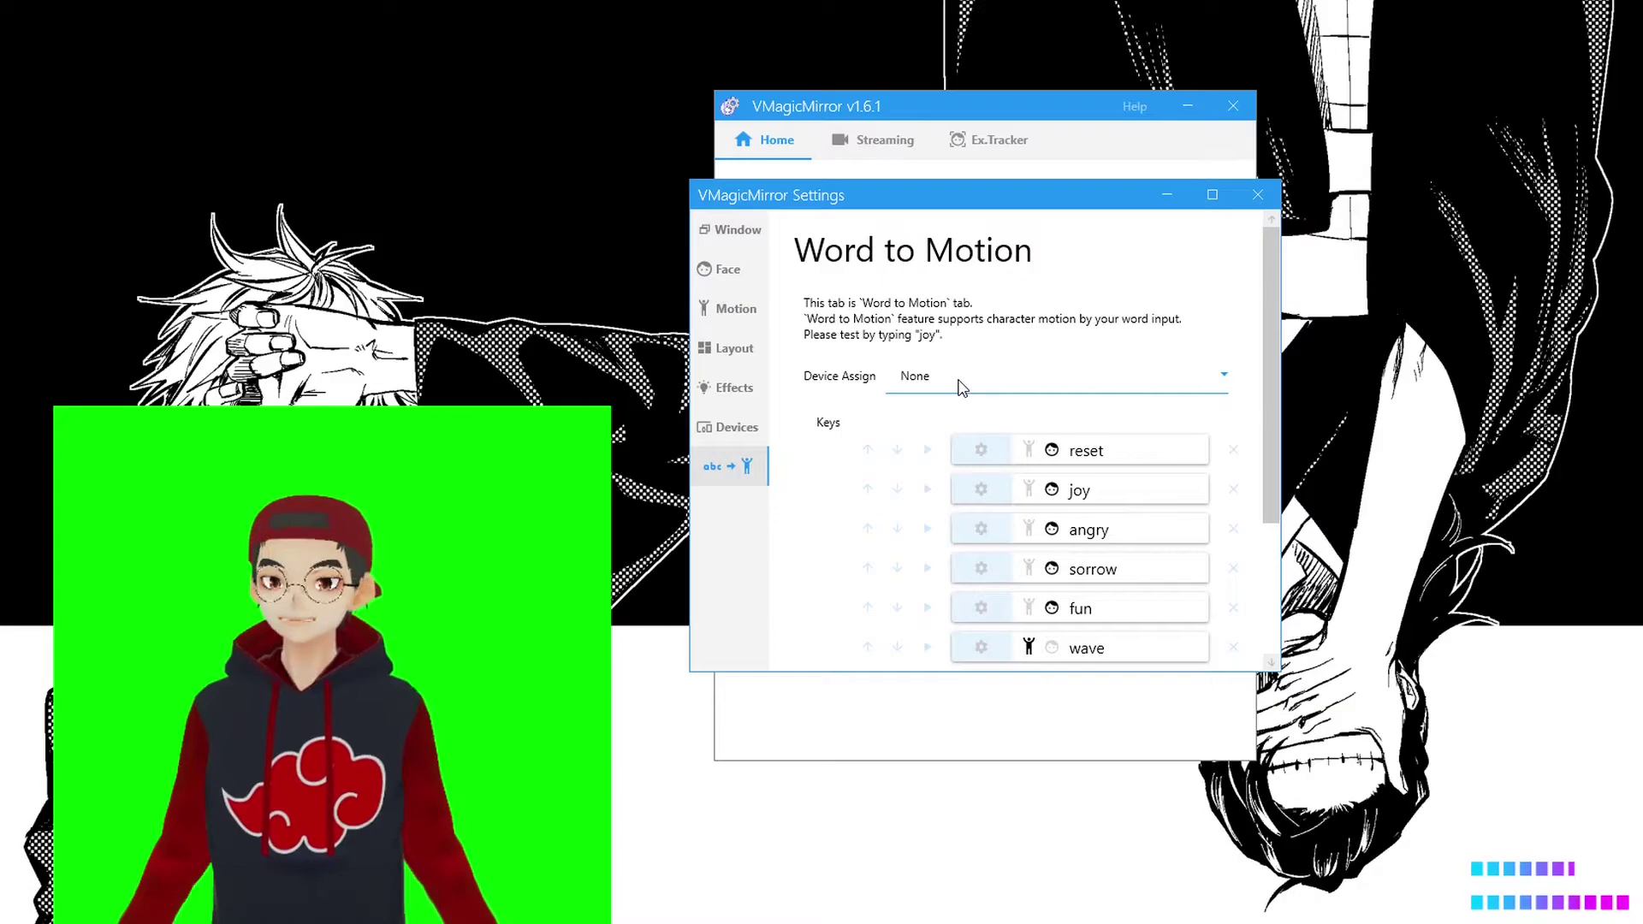
Step: Set Word to Motion's Device Assign to Keyboard (word)
{"action": "scroll", "coordinate": [924, 406], "scroll_direction": "down", "scroll_amount": 2}
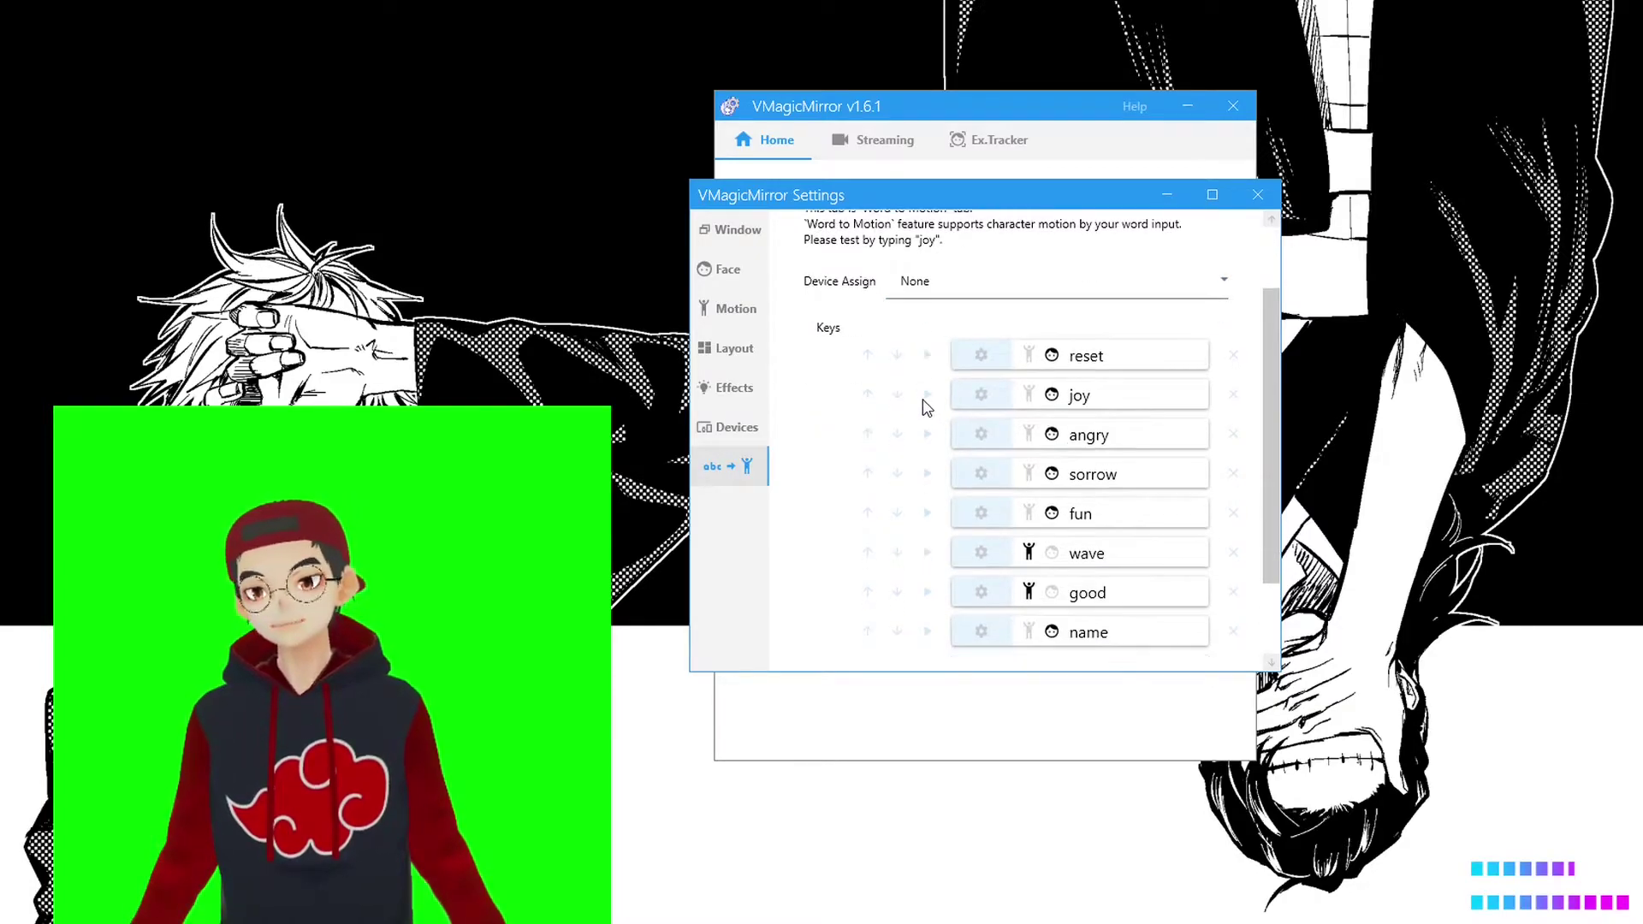
{"action": "scroll", "coordinate": [924, 406], "scroll_direction": "up", "scroll_amount": 2}
{"action": "scroll", "coordinate": [922, 381], "scroll_direction": "down", "scroll_amount": 2}
{"action": "scroll", "coordinate": [924, 342], "scroll_direction": "up", "scroll_amount": 1}
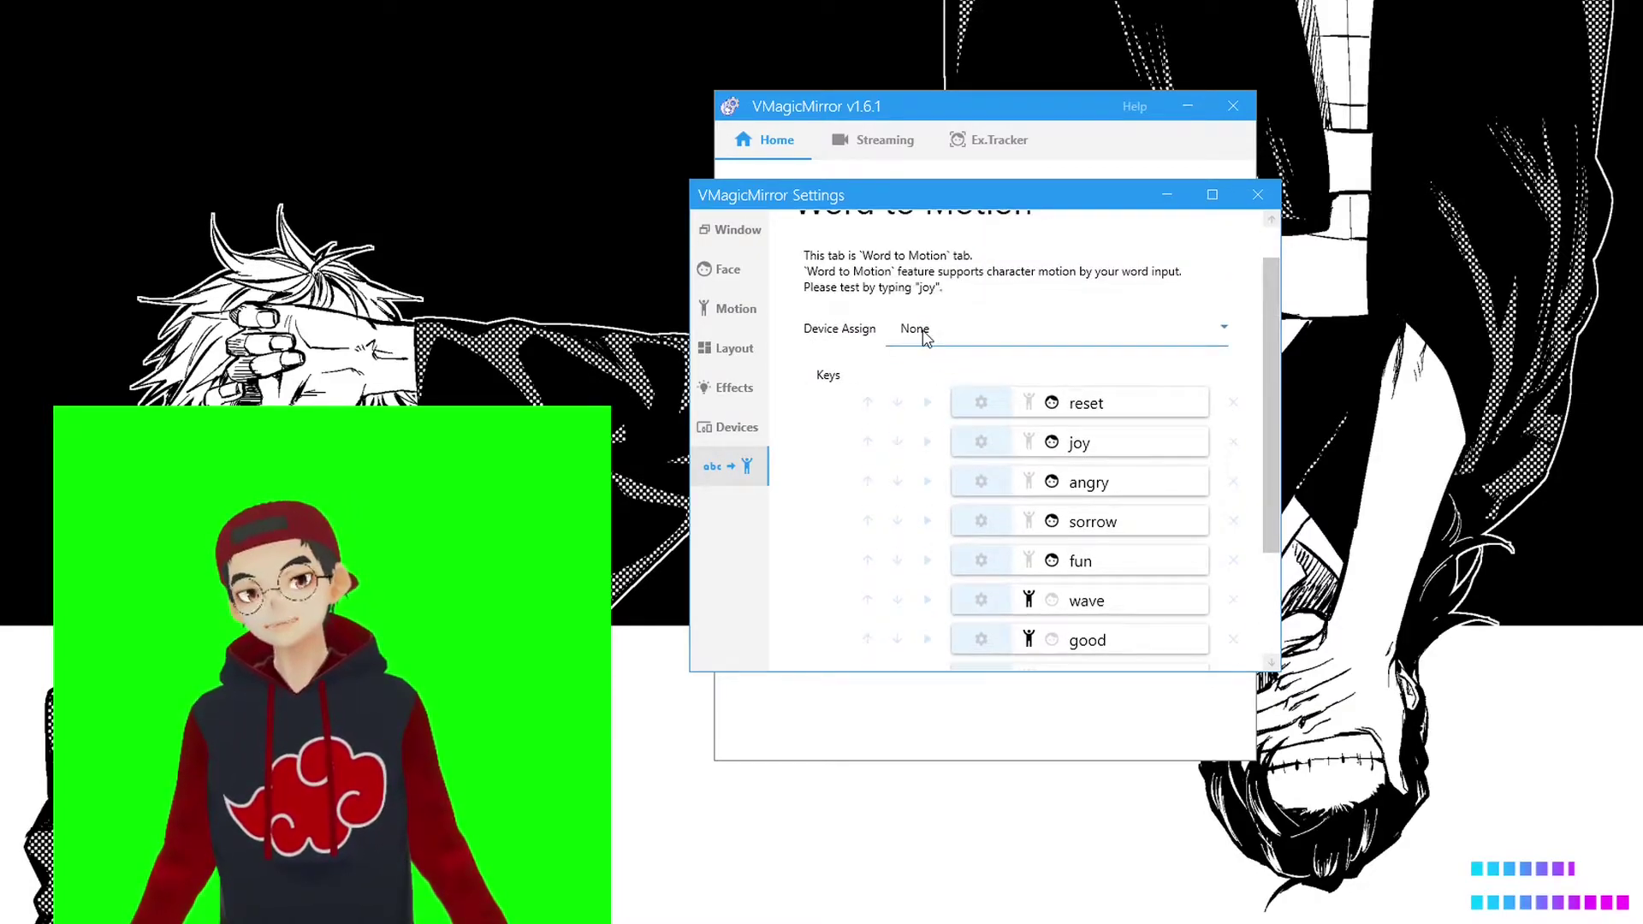
{"action": "scroll", "coordinate": [1020, 419], "scroll_direction": "down", "scroll_amount": 1}
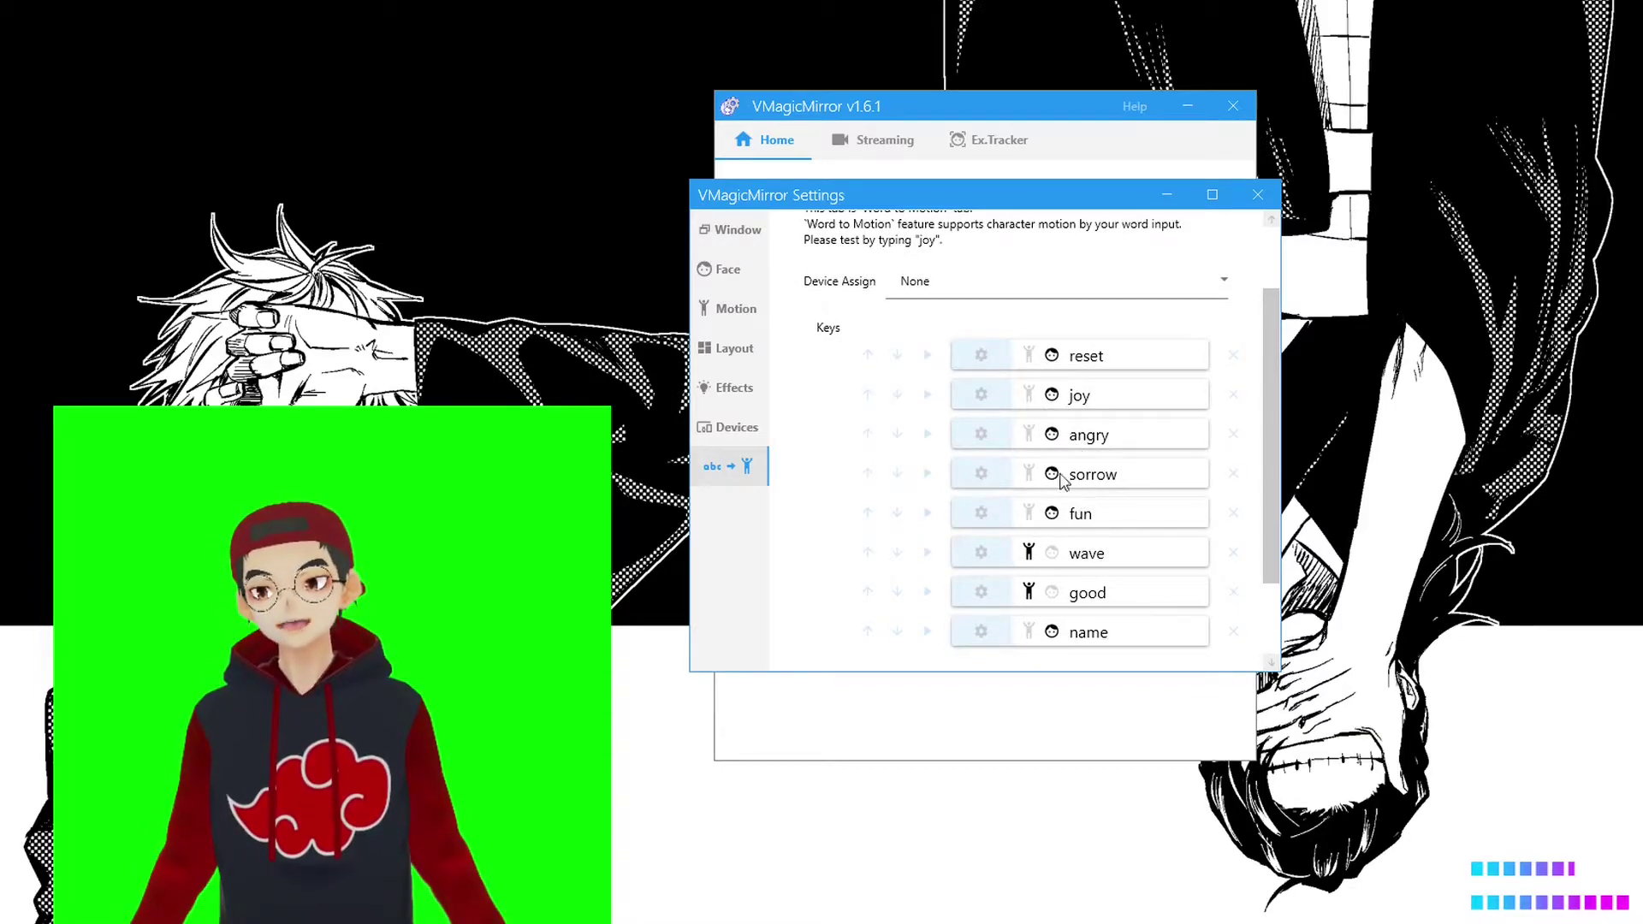
{"action": "left_click", "coordinate": [990, 291]}
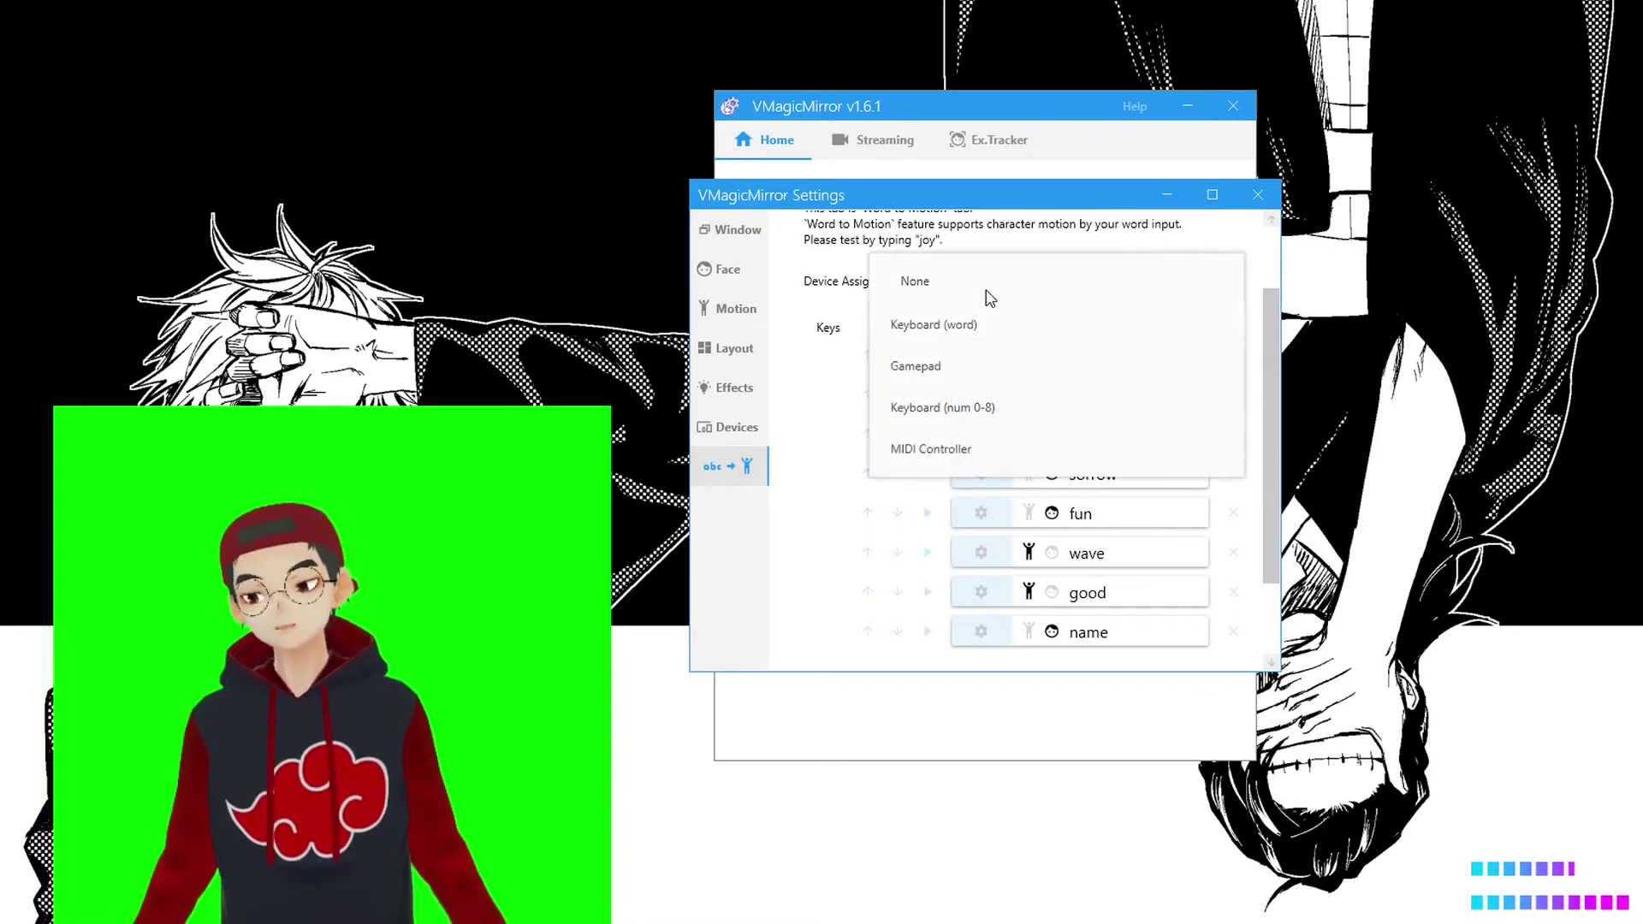
{"action": "left_click", "coordinate": [948, 328]}
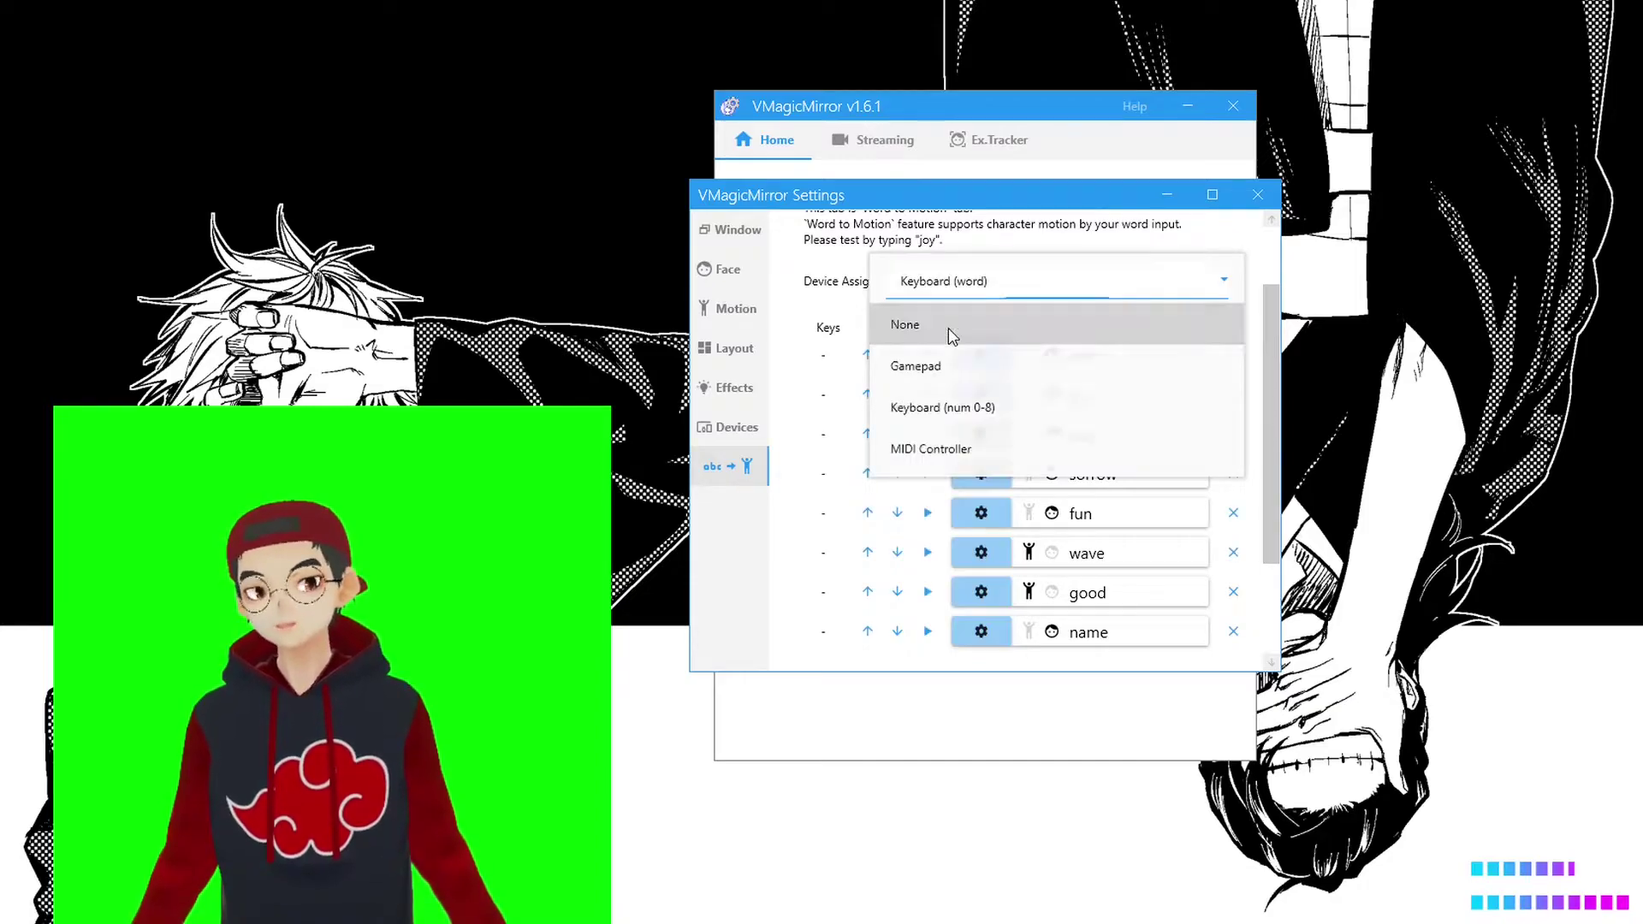
Step: Preview the joy, angry, sorrow, fun and wave motions on the avatar
{"action": "left_click", "coordinate": [928, 394]}
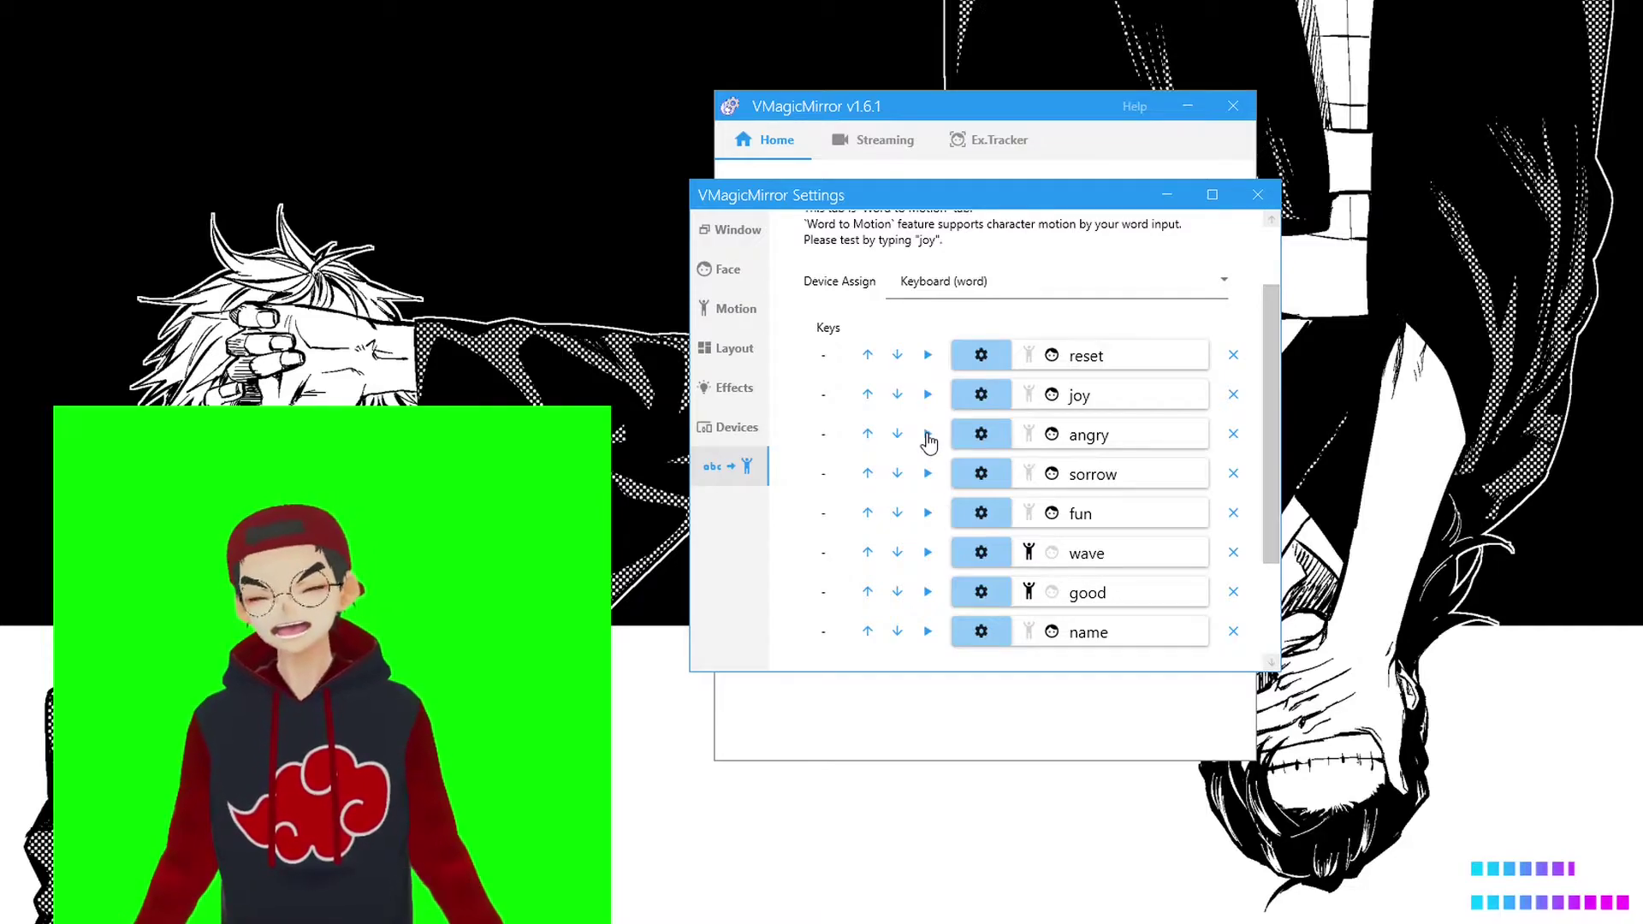
{"action": "left_click", "coordinate": [927, 434]}
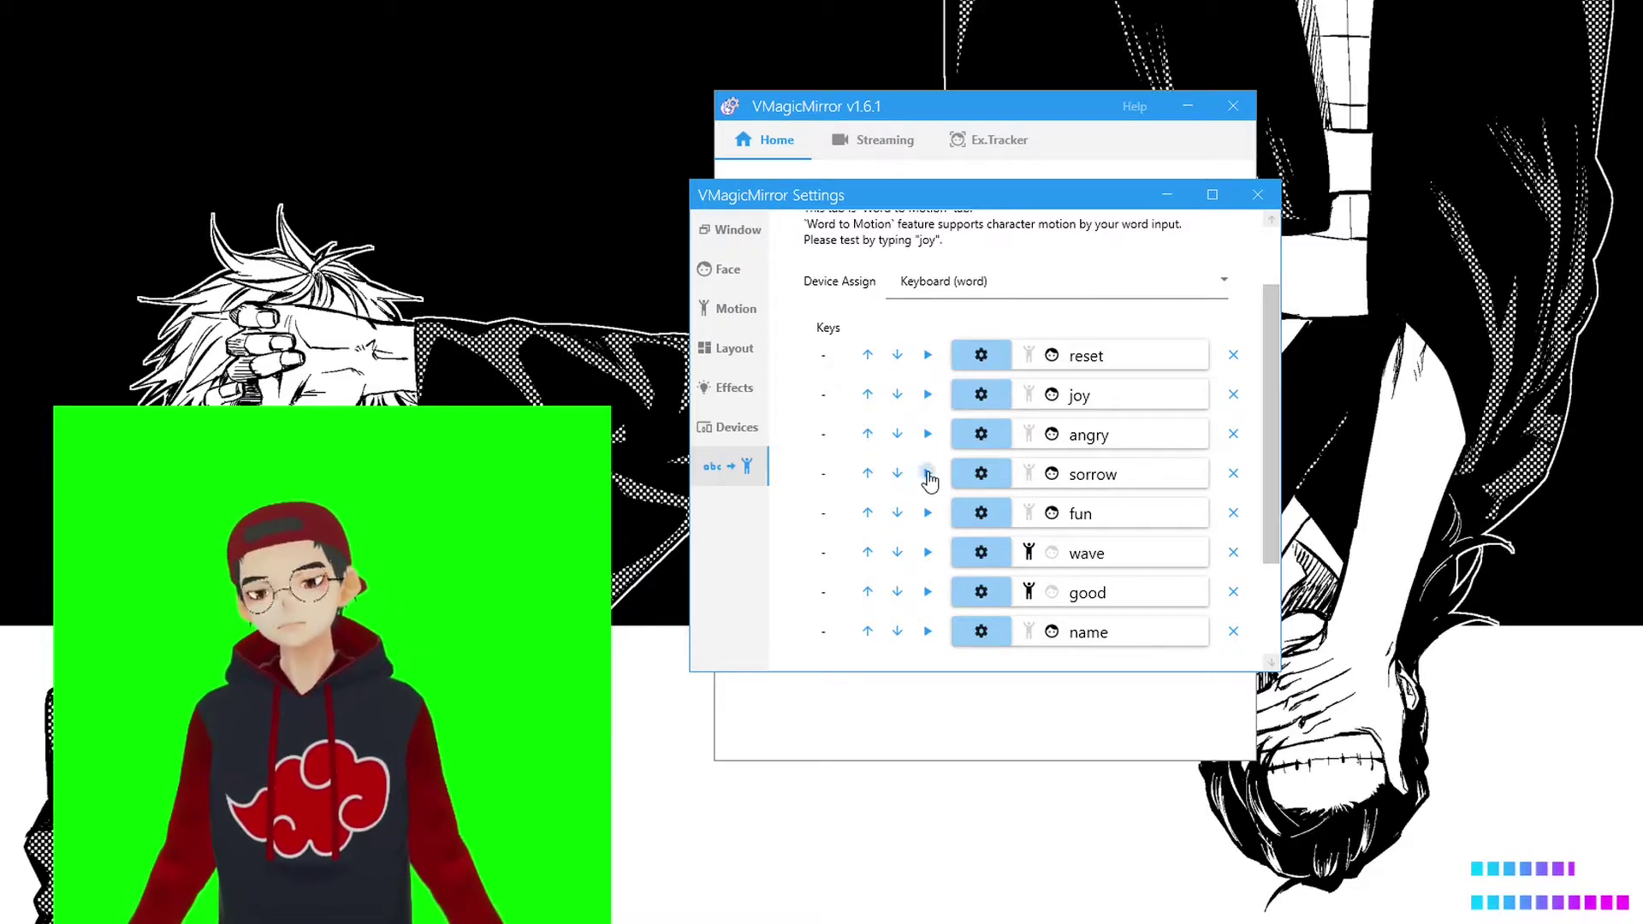
{"action": "left_click", "coordinate": [927, 473]}
{"action": "left_click", "coordinate": [928, 514]}
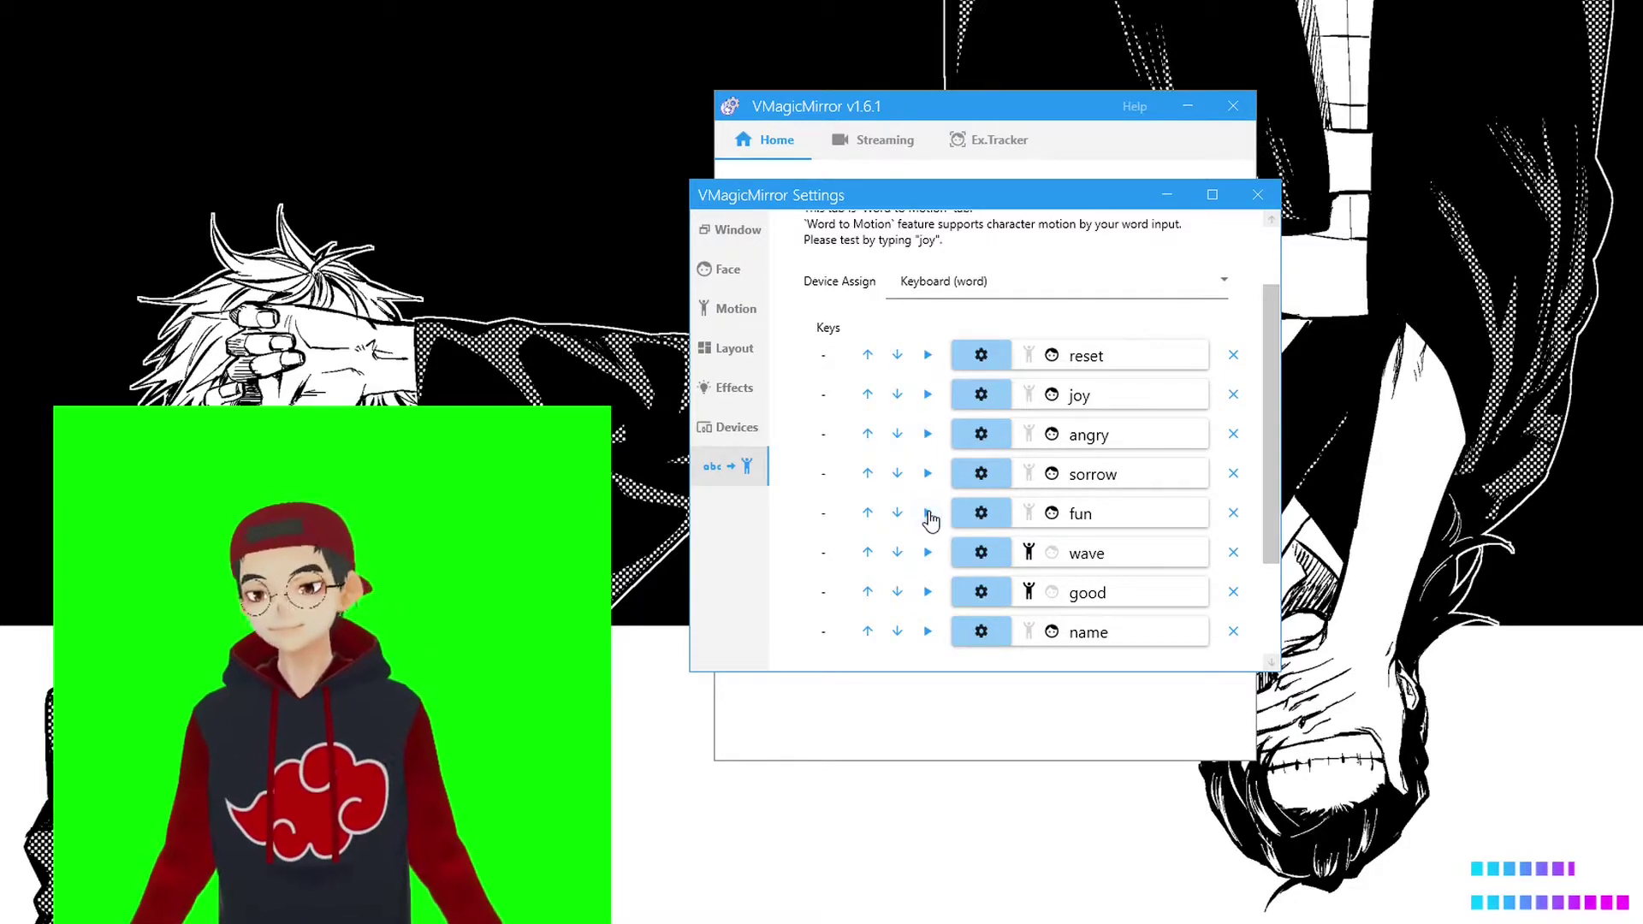
{"action": "left_click", "coordinate": [930, 552]}
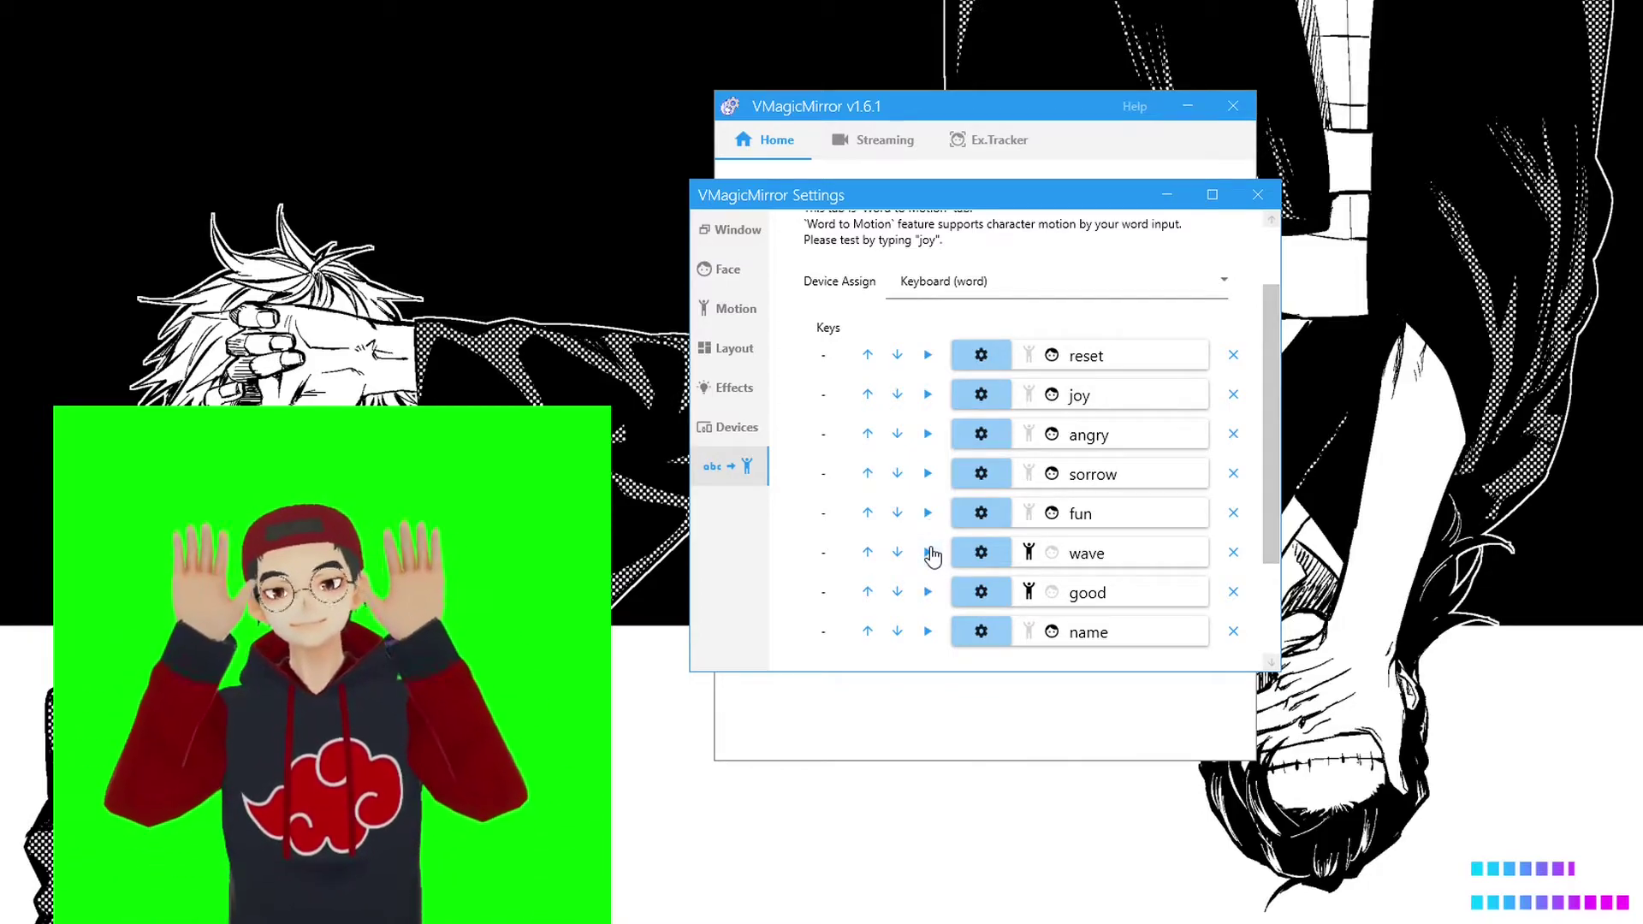
Step: Switch Device Assign to Keyboard (num 0-8), mapping keys 0-7 to reset through name
{"action": "left_click", "coordinate": [992, 290]}
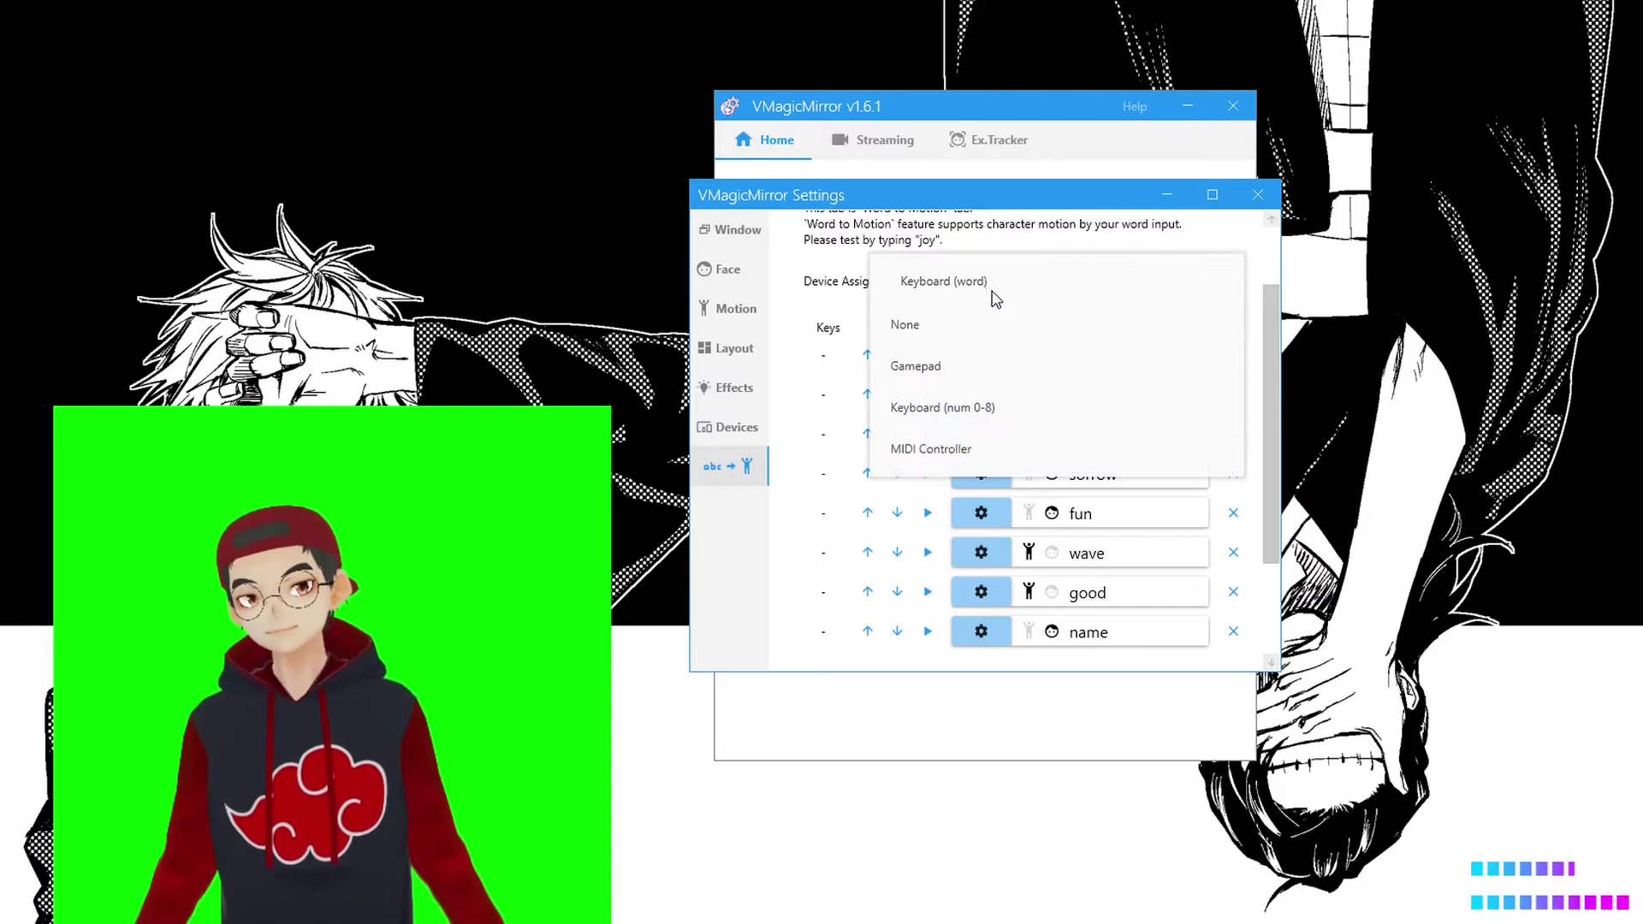
{"action": "left_click", "coordinate": [943, 407]}
{"action": "scroll", "coordinate": [918, 364], "scroll_direction": "down", "scroll_amount": 2}
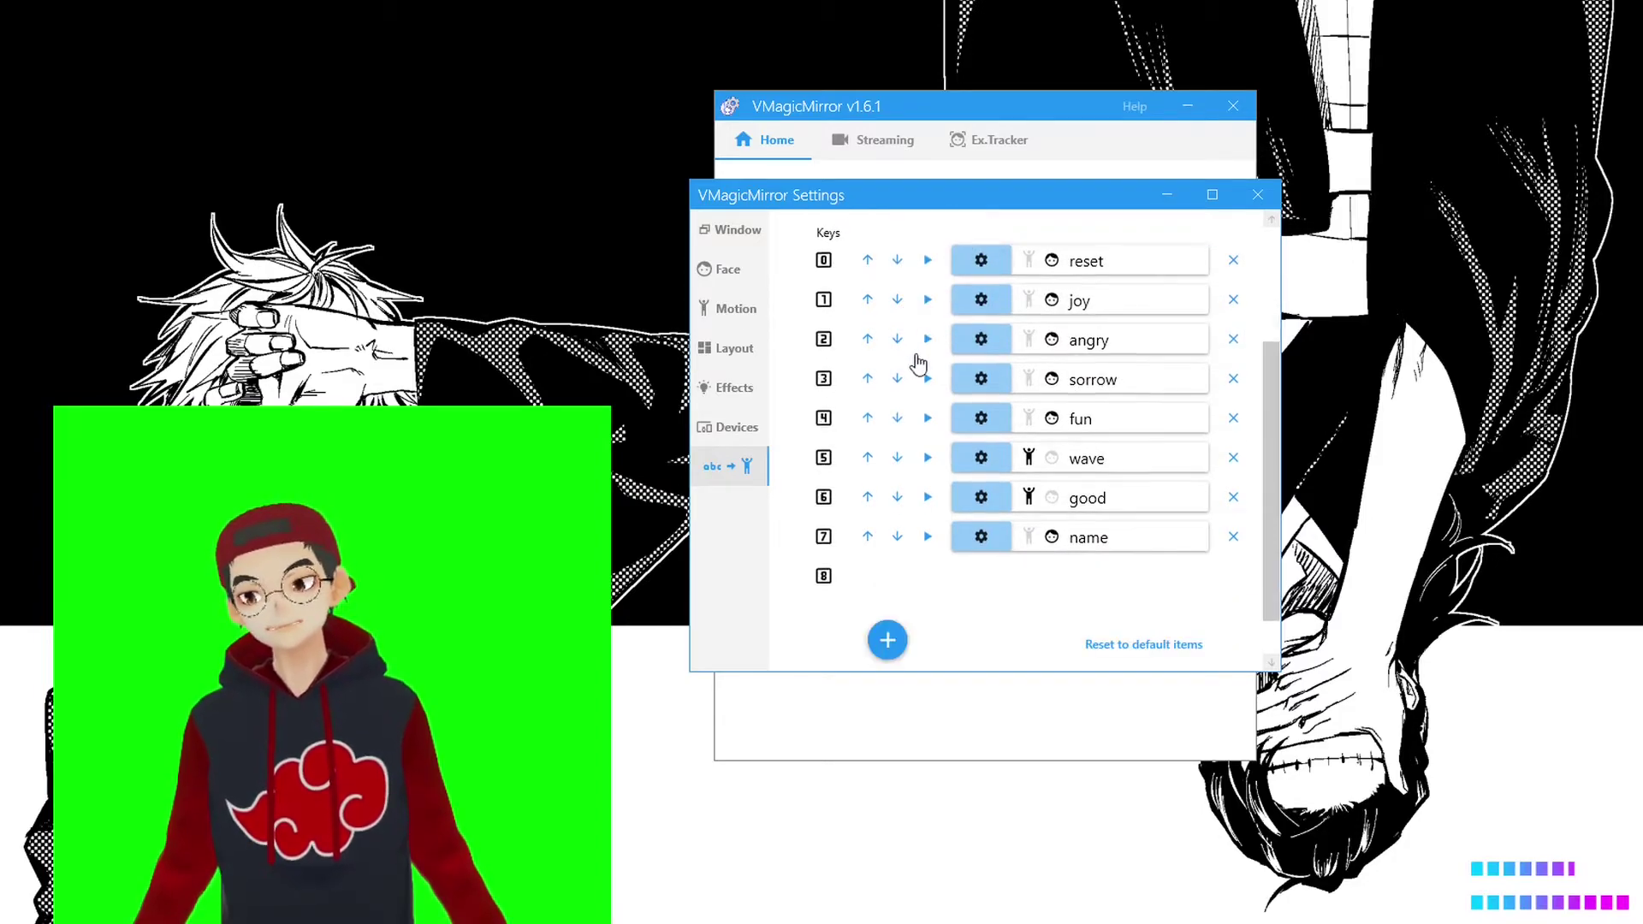
{"action": "scroll", "coordinate": [918, 368], "scroll_direction": "up", "scroll_amount": 1}
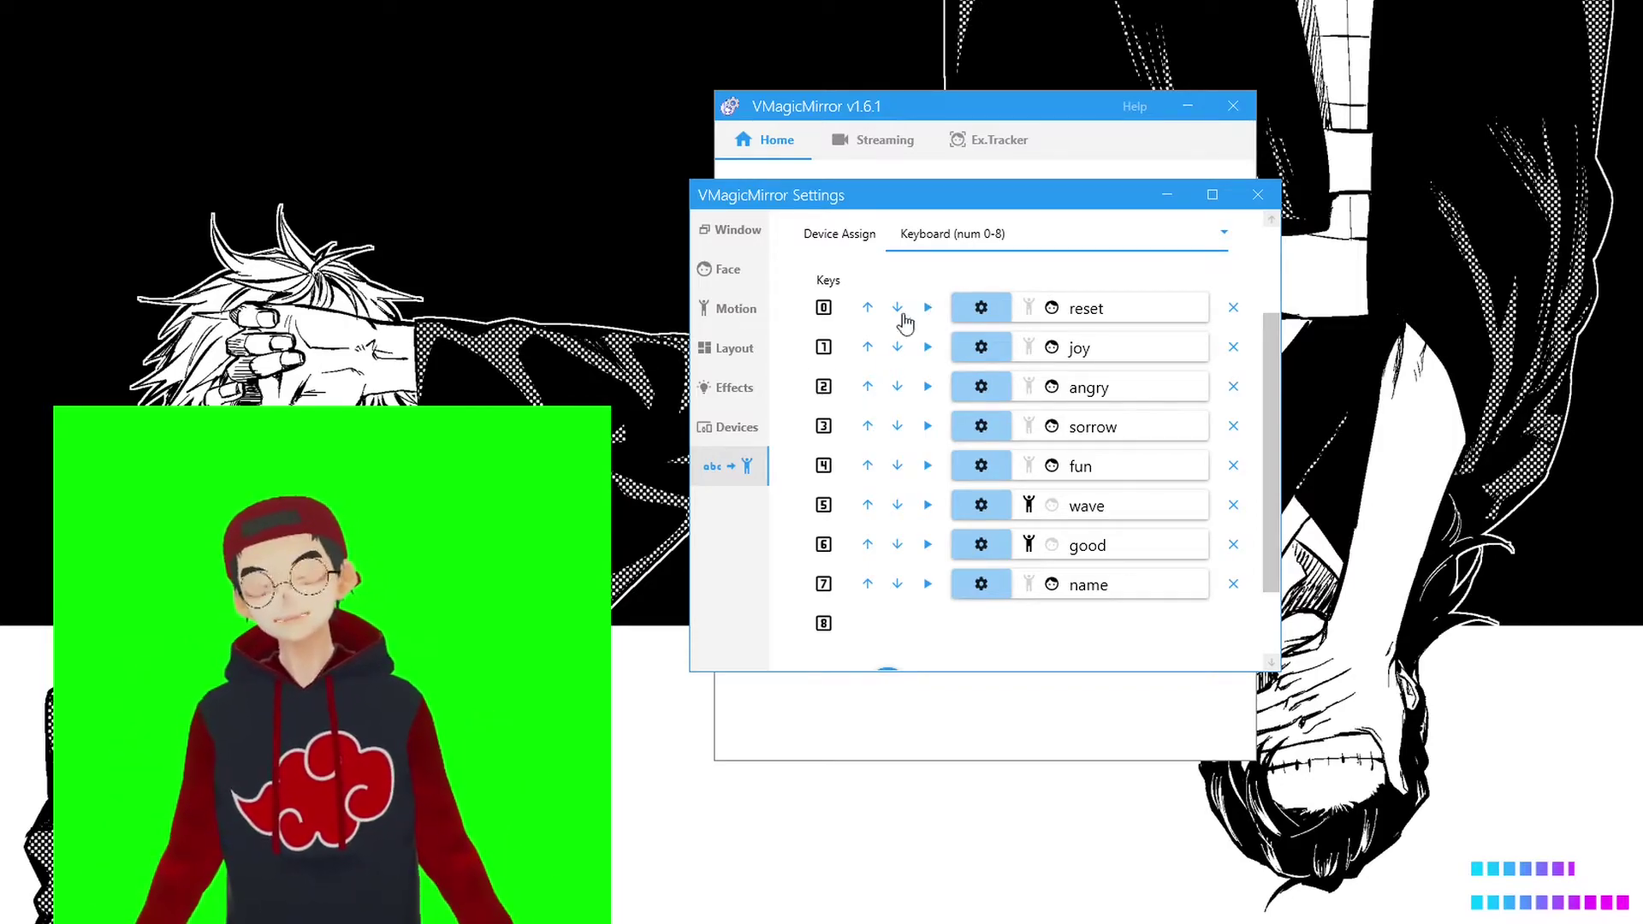
Step: Close the VMagicMirror settings window and drag the avatar window to the screen's right edge
{"action": "left_click", "coordinate": [737, 231]}
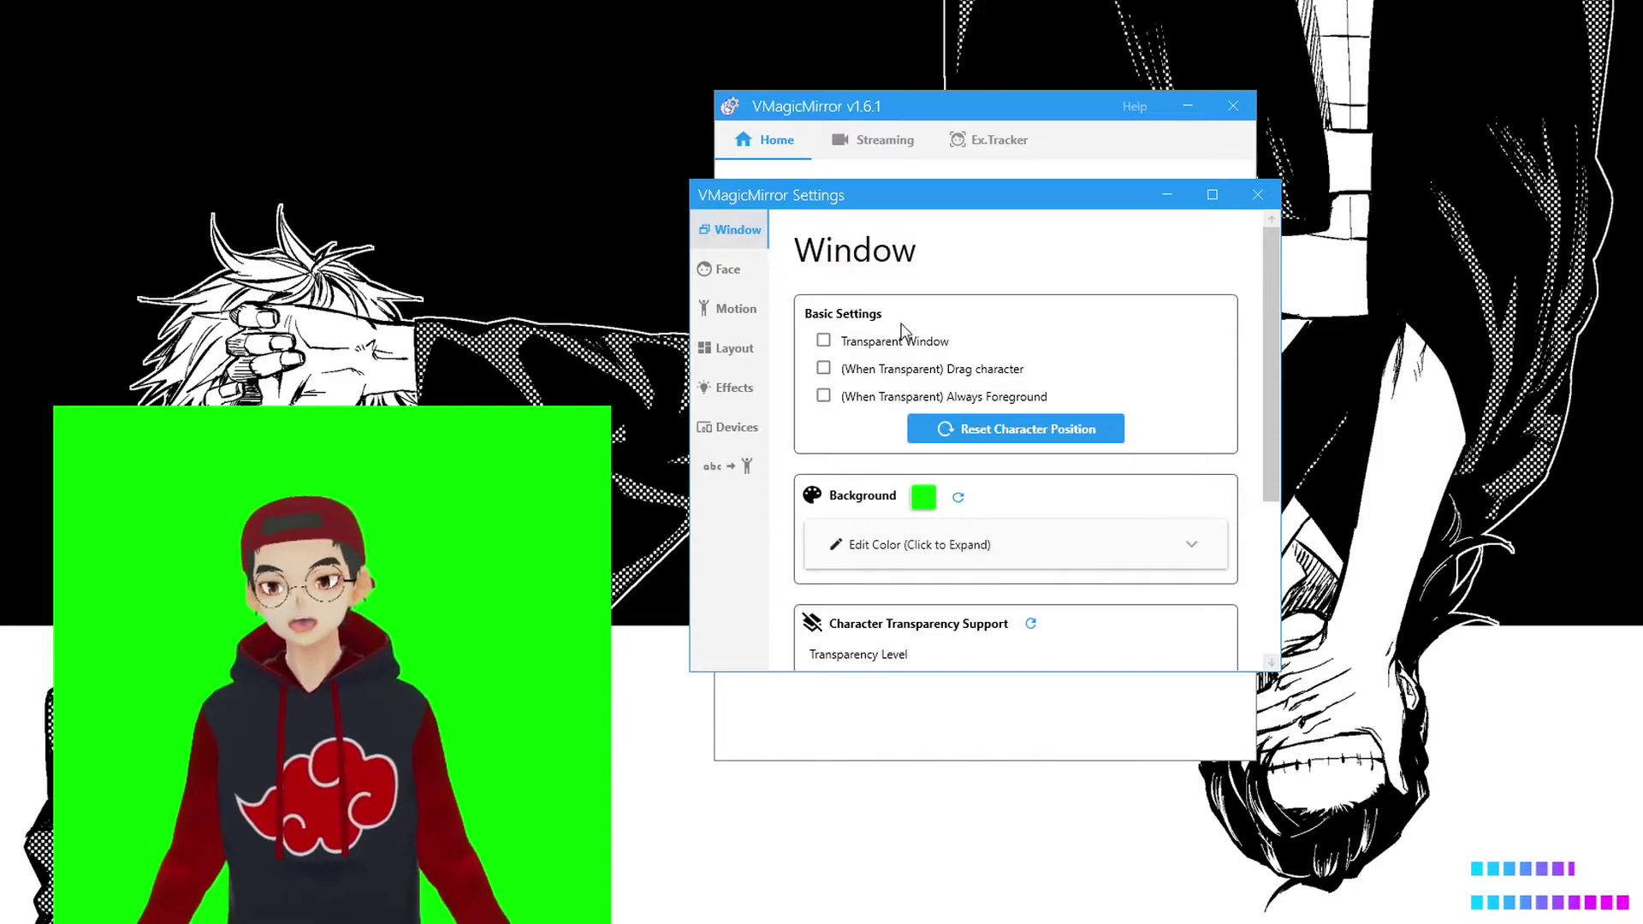
{"action": "scroll", "coordinate": [926, 382], "scroll_direction": "down", "scroll_amount": 5}
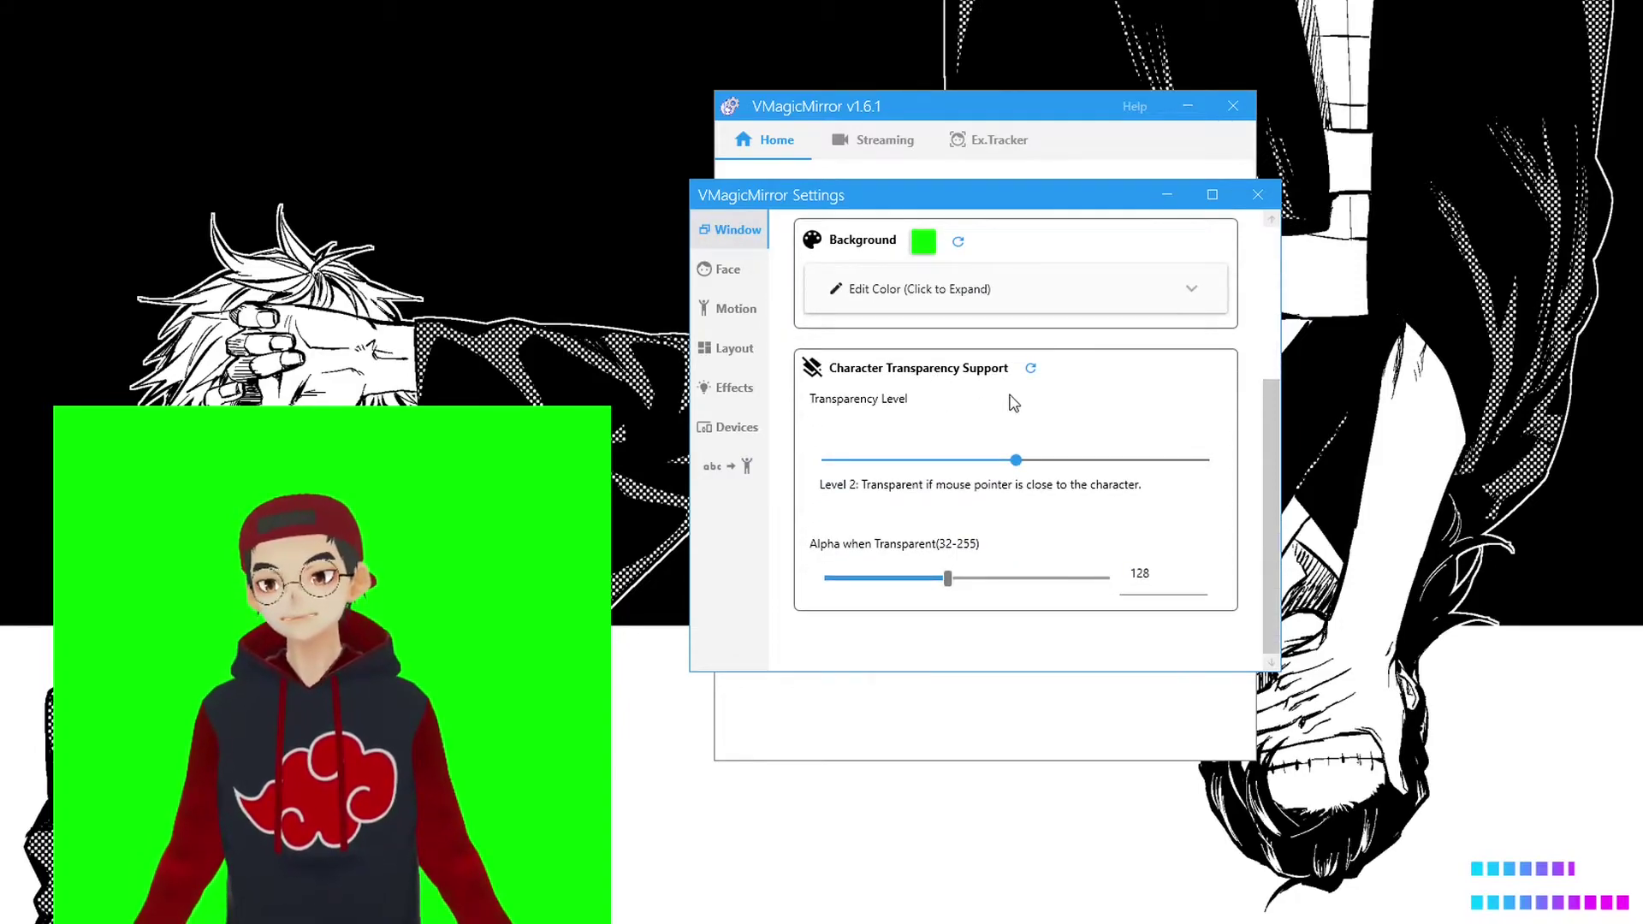
{"action": "left_click", "coordinate": [1257, 202]}
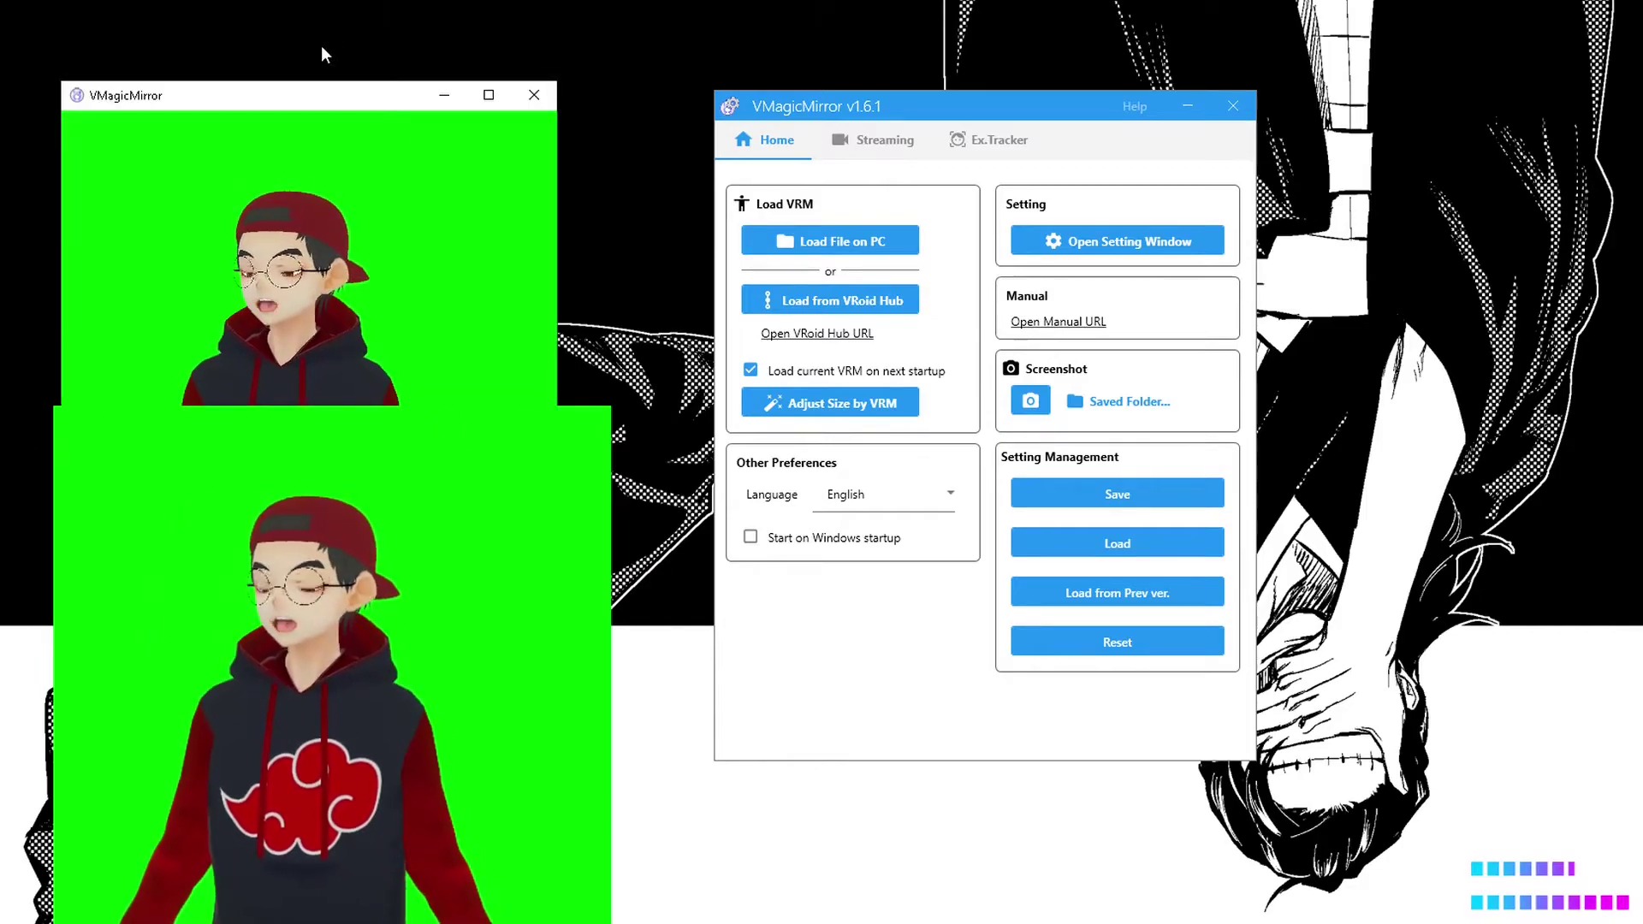
{"action": "left_click_drag", "start_coordinate": [297, 99], "coordinate": [1213, 186]}
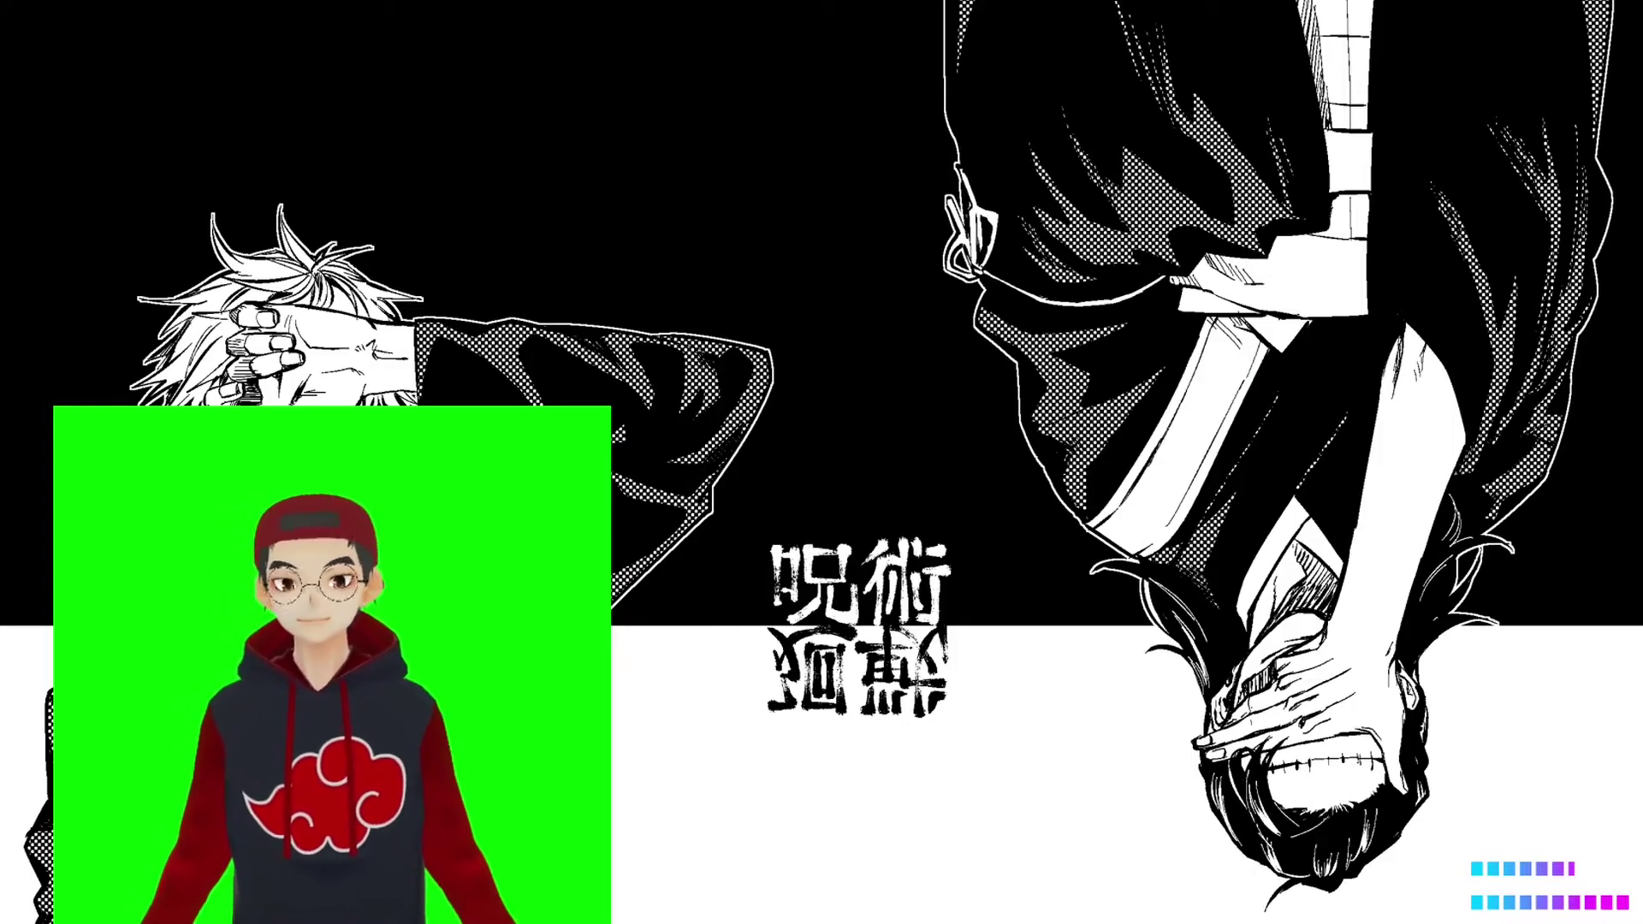
Step: Delete the vtub source from the OBS Sources list
{"action": "key", "text": "alt+Tab"}
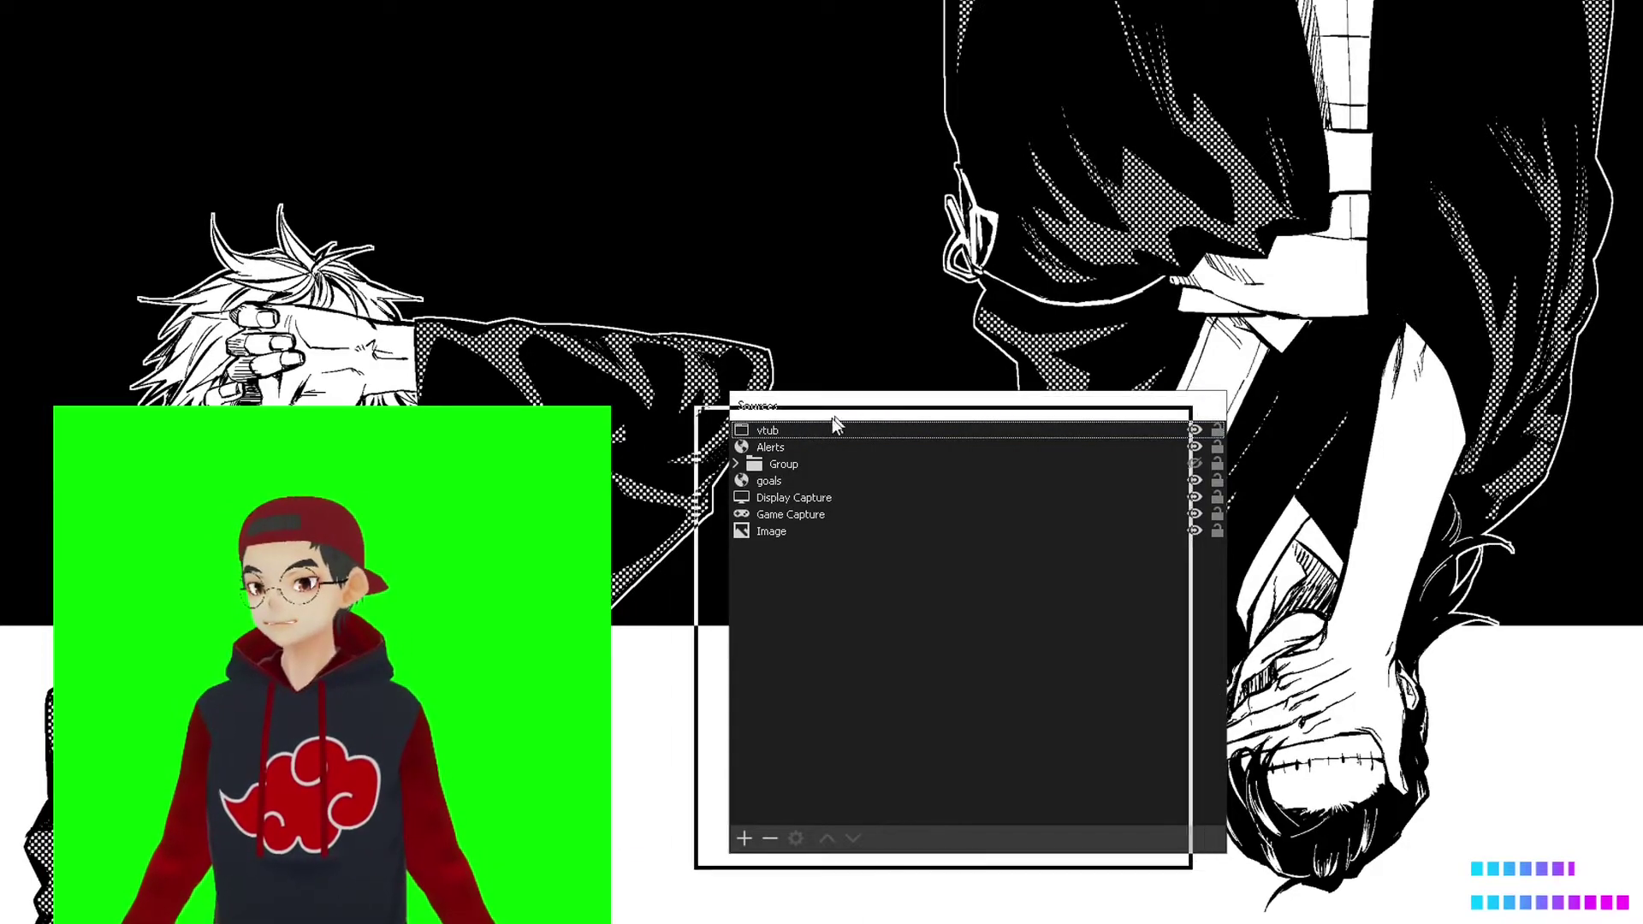
{"action": "left_click_drag", "start_coordinate": [777, 482], "coordinate": [821, 506]}
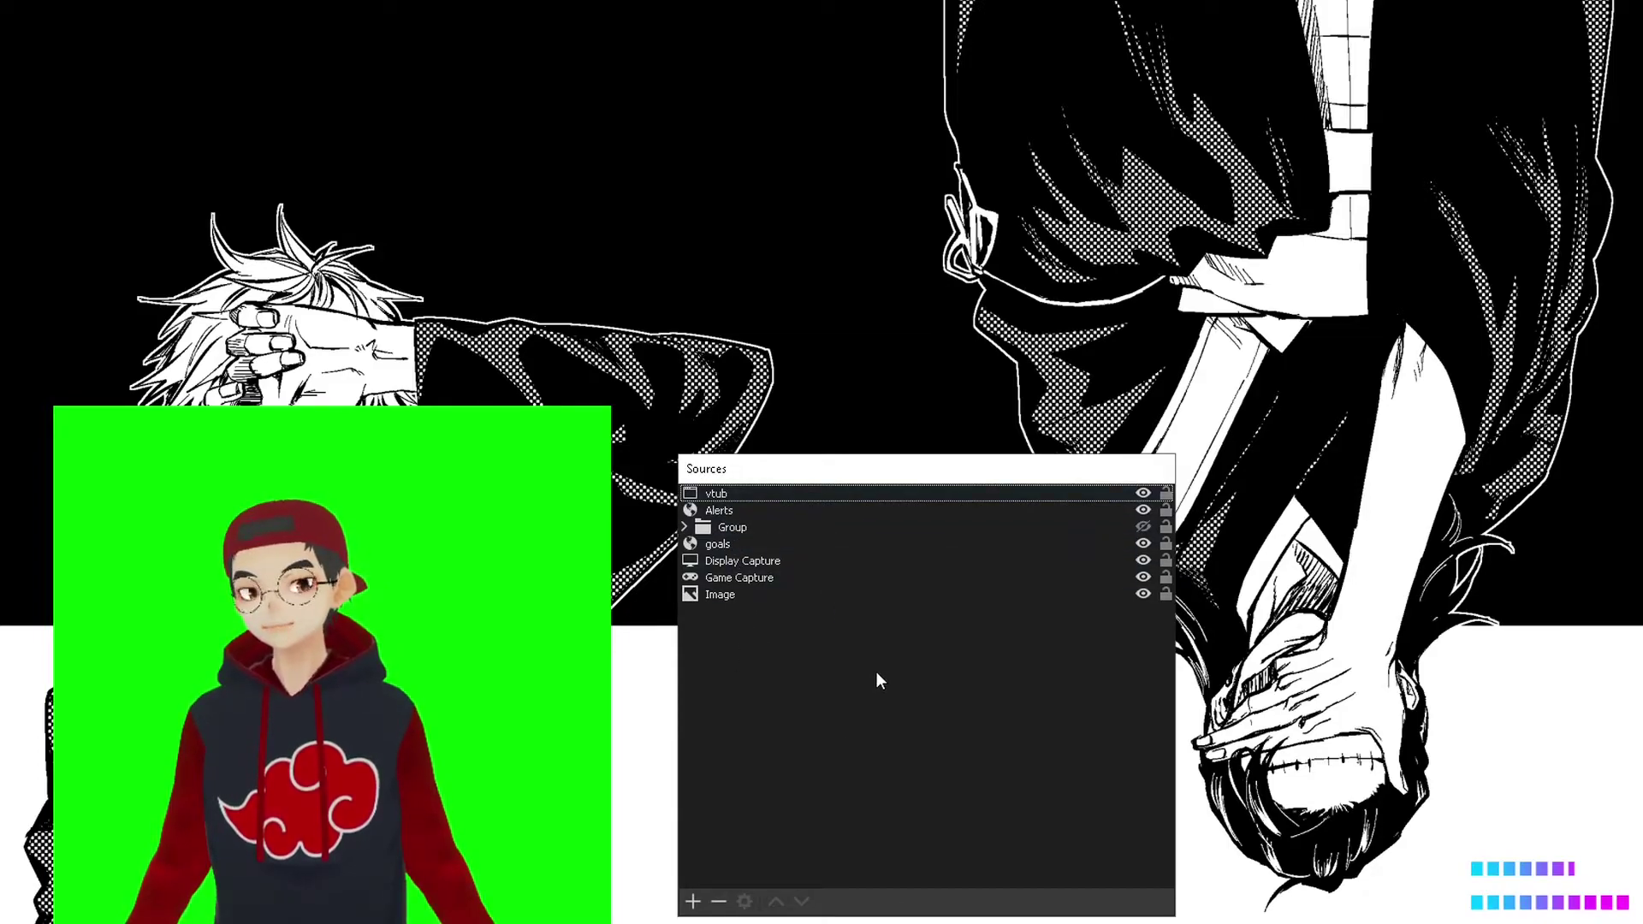
{"action": "left_click", "coordinate": [800, 498]}
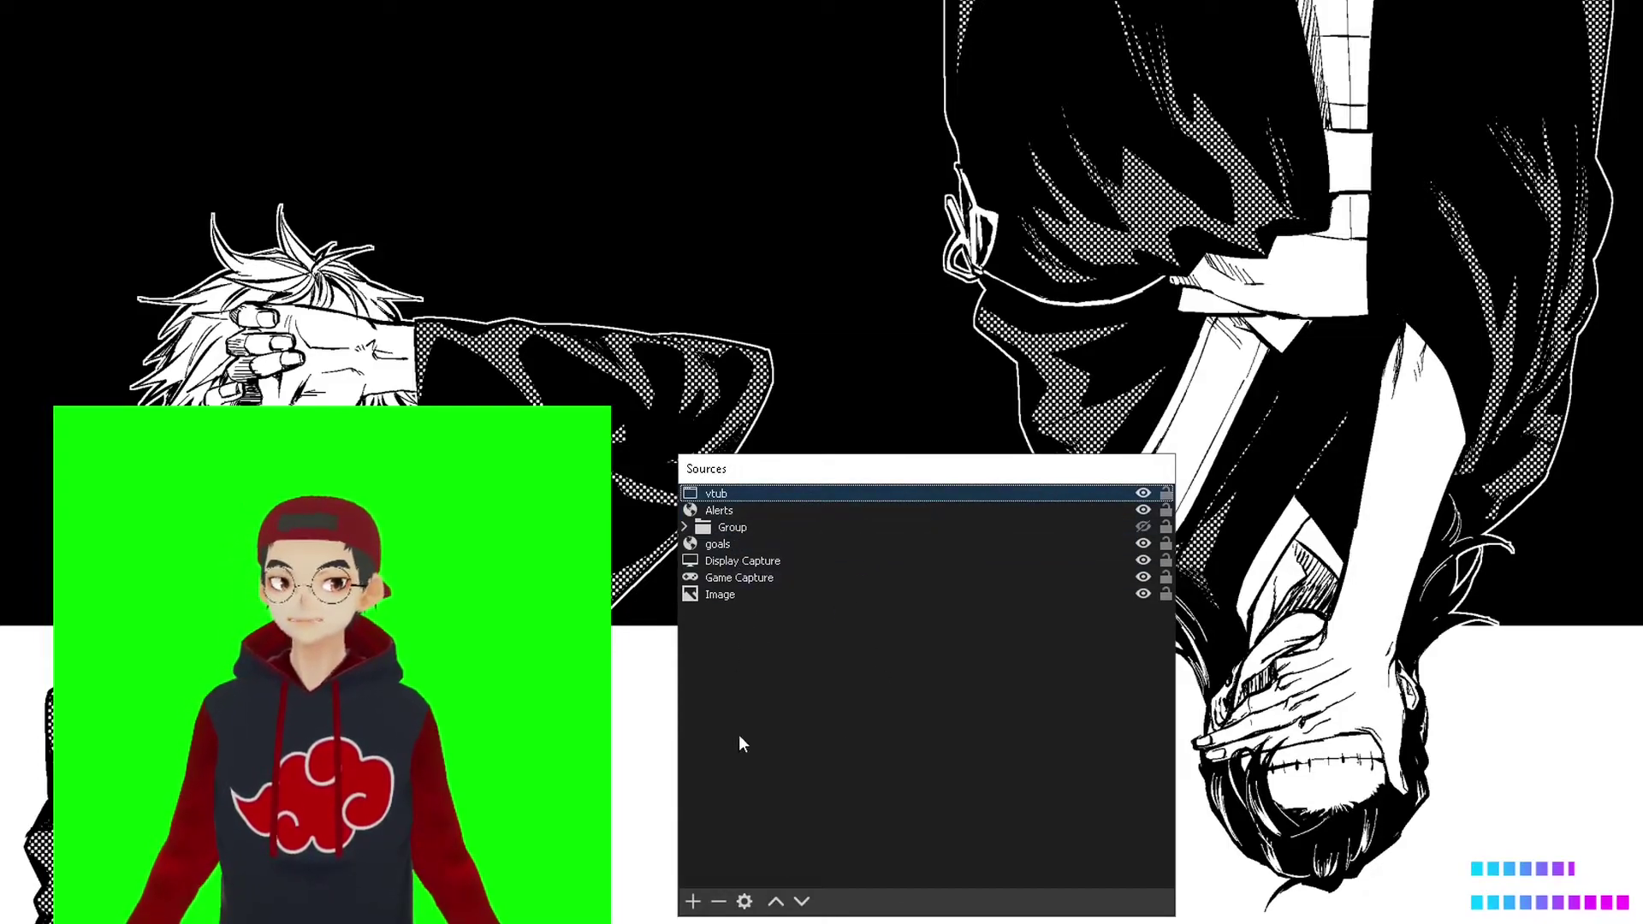
{"action": "left_click", "coordinate": [719, 902]}
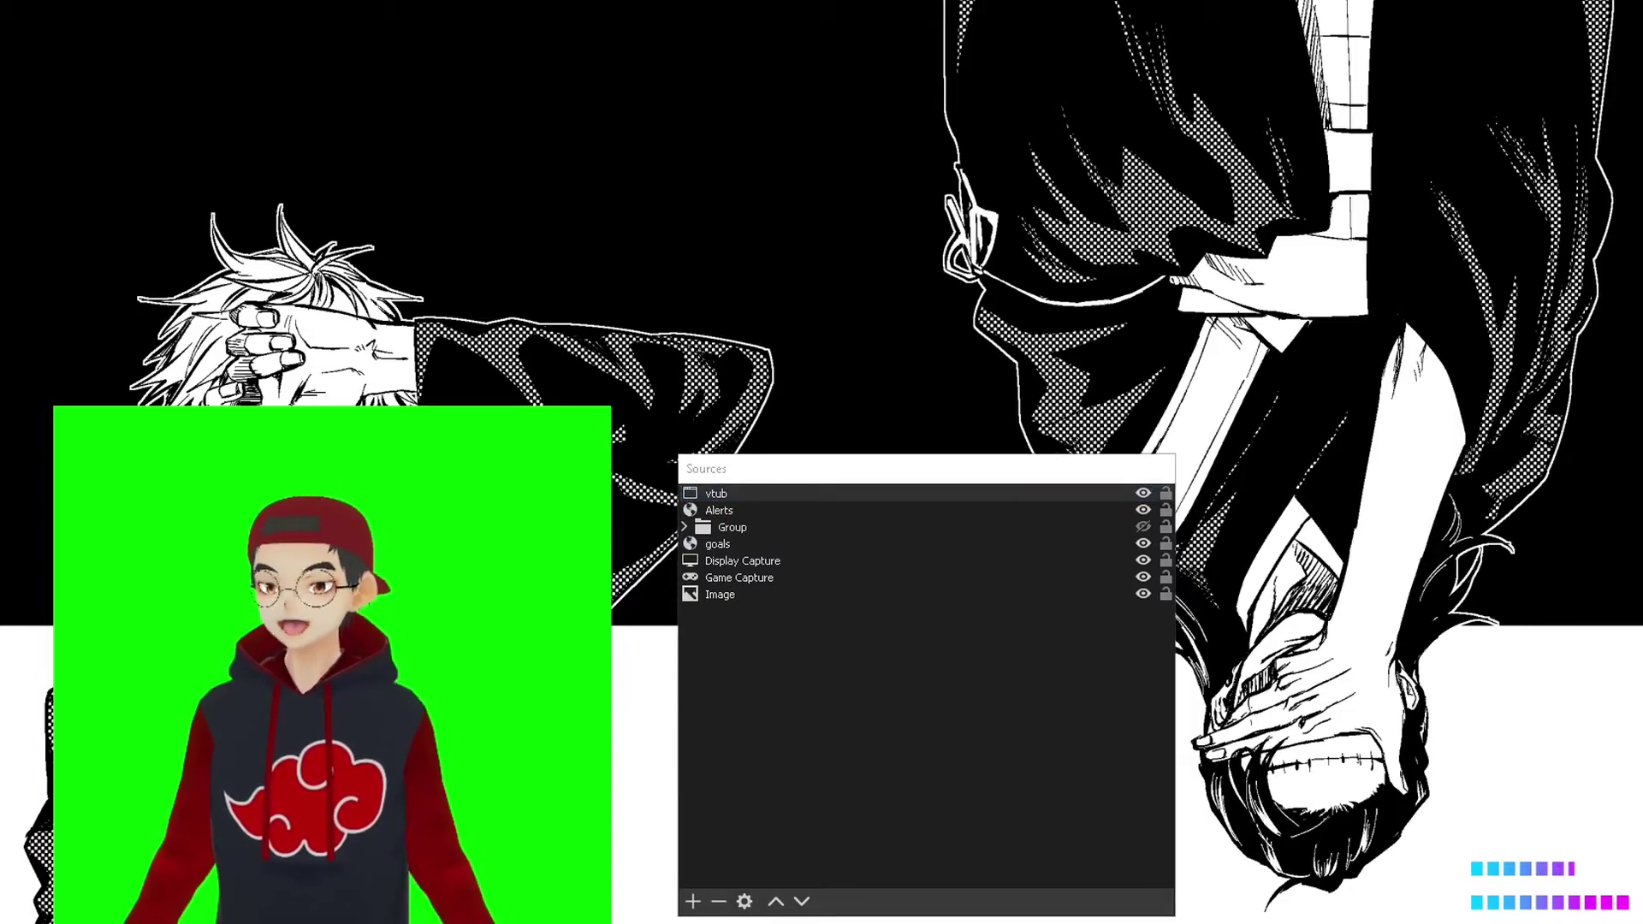
{"action": "key", "text": "Return"}
{"action": "left_click", "coordinate": [848, 768]}
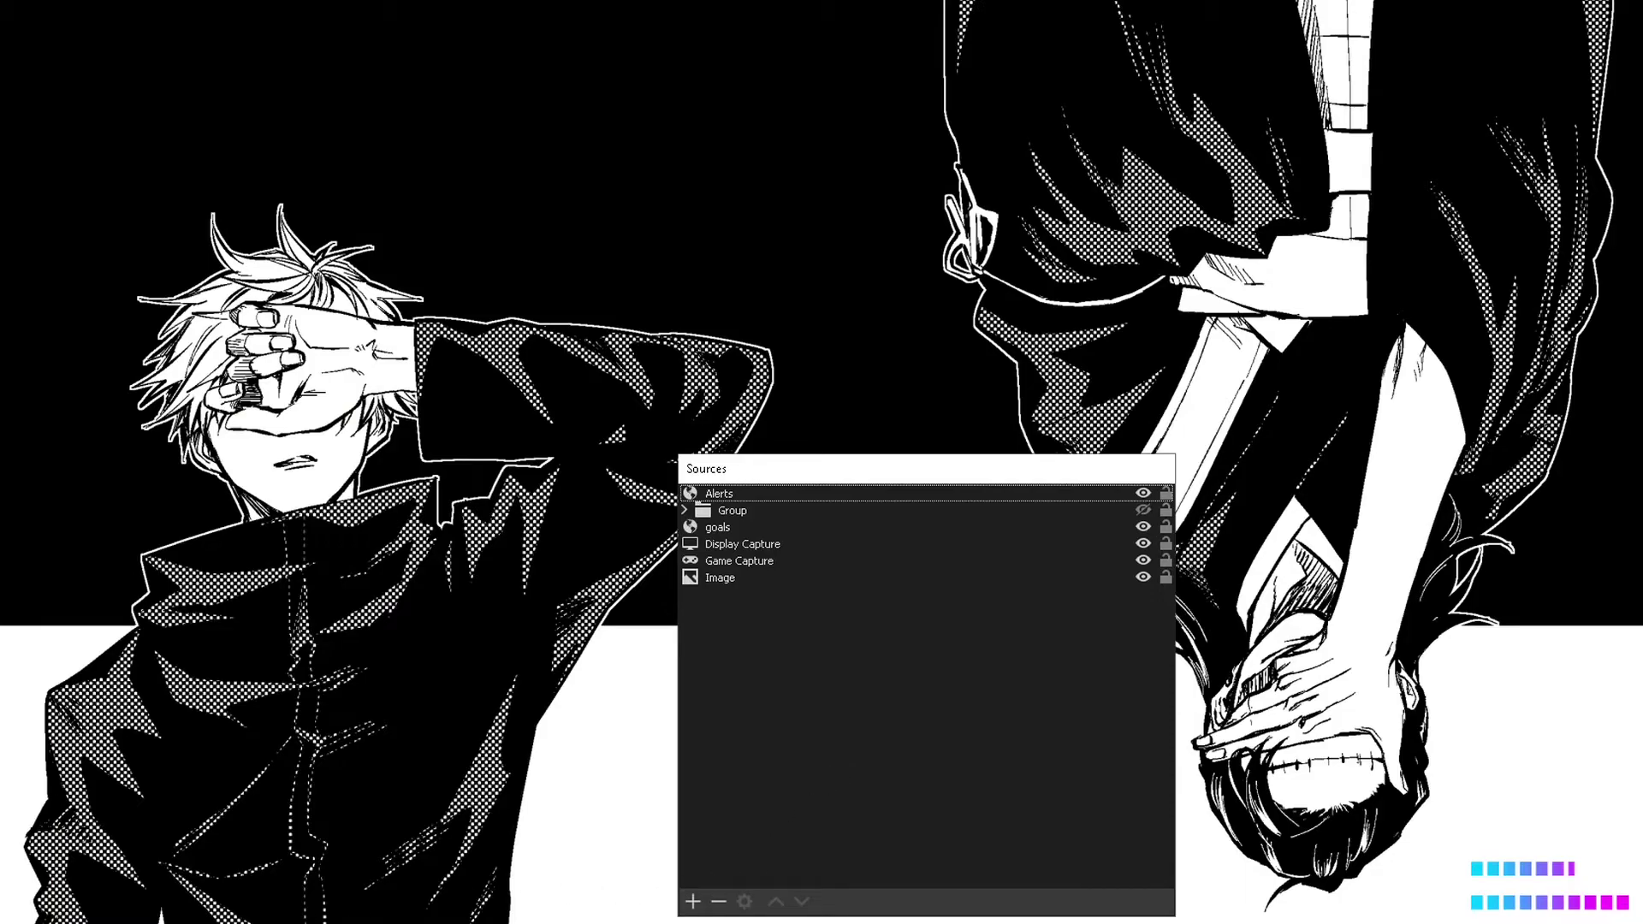
Step: Add a Window Capture source capturing the [VMagicMirror.exe]: VMagicMirror window
{"action": "left_click", "coordinate": [693, 901]}
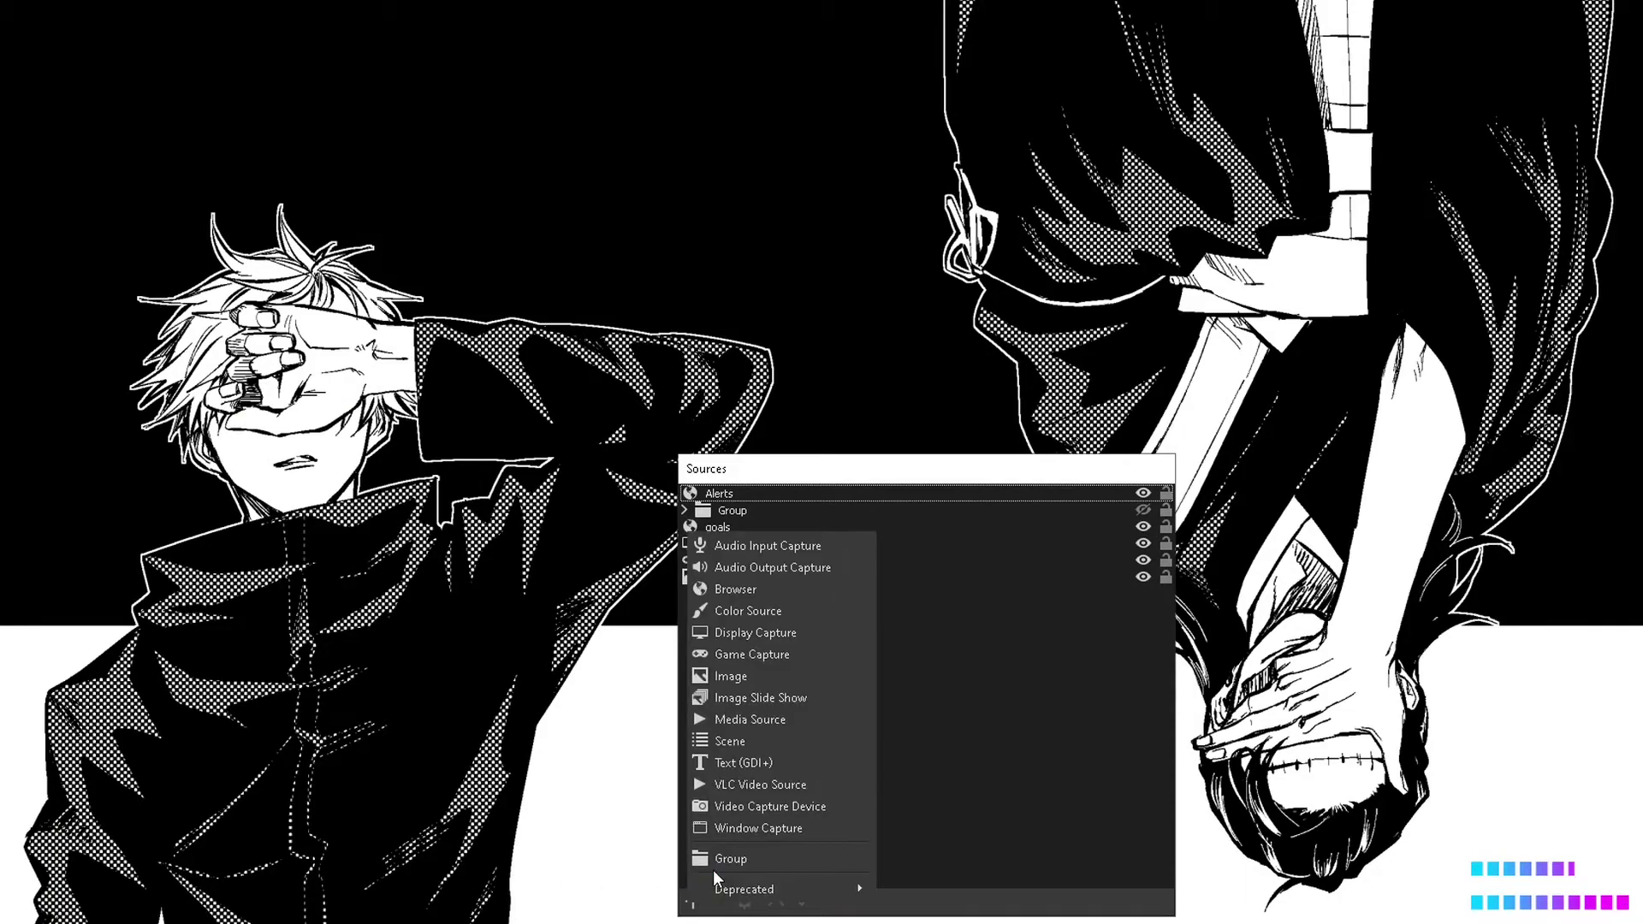
{"action": "left_click", "coordinate": [745, 830]}
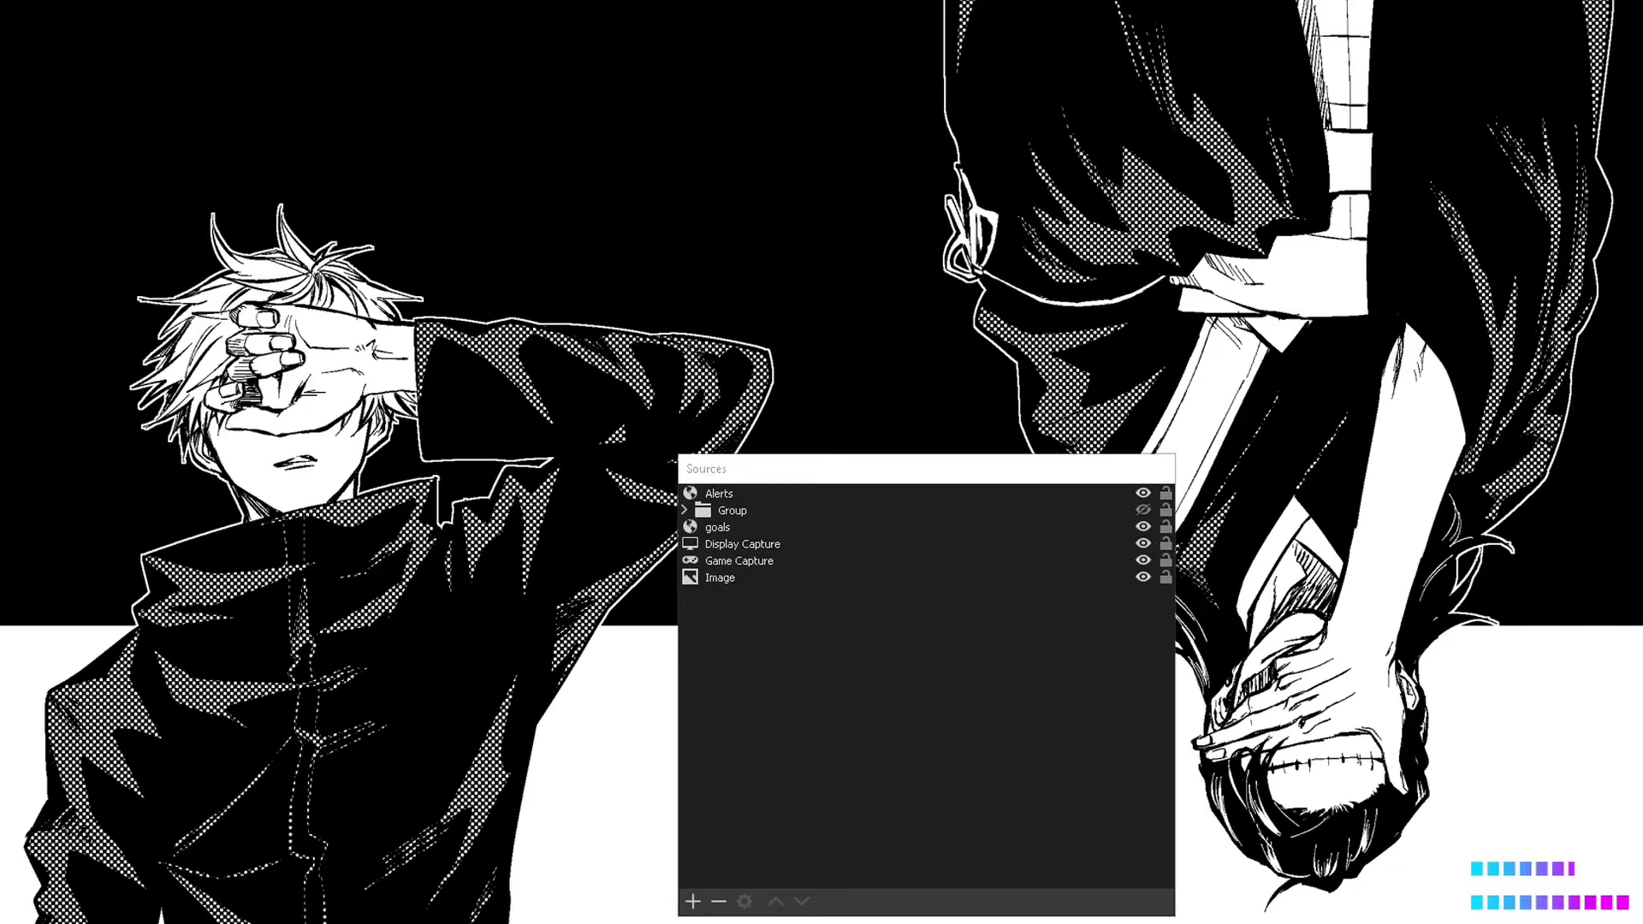
{"action": "left_click", "coordinate": [969, 711]}
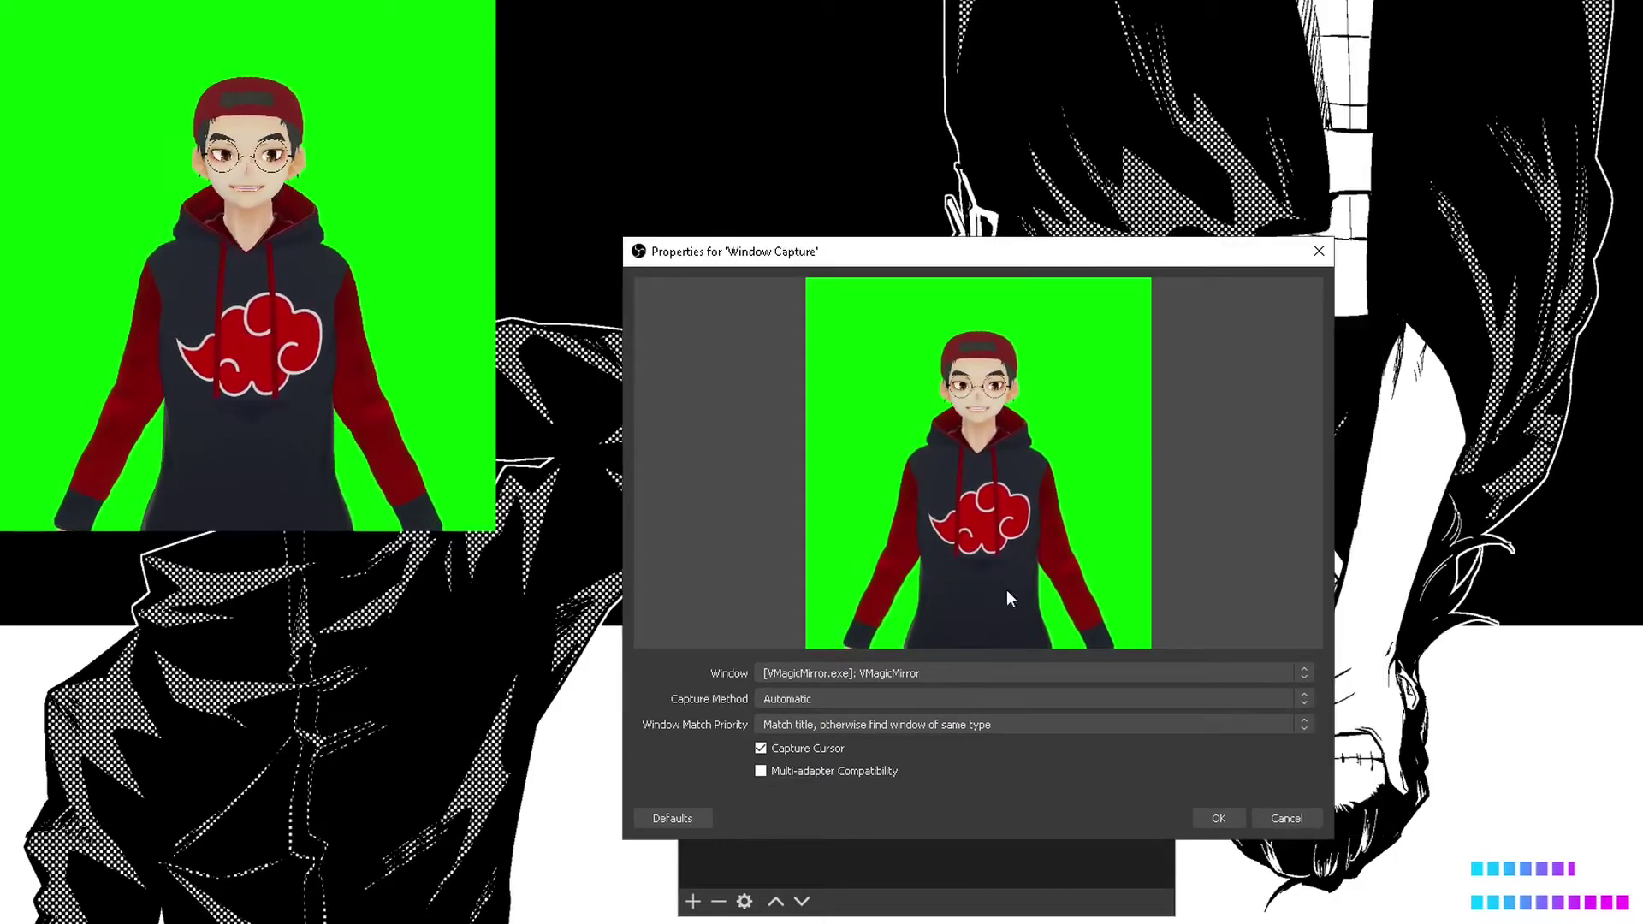
{"action": "left_click", "coordinate": [937, 674]}
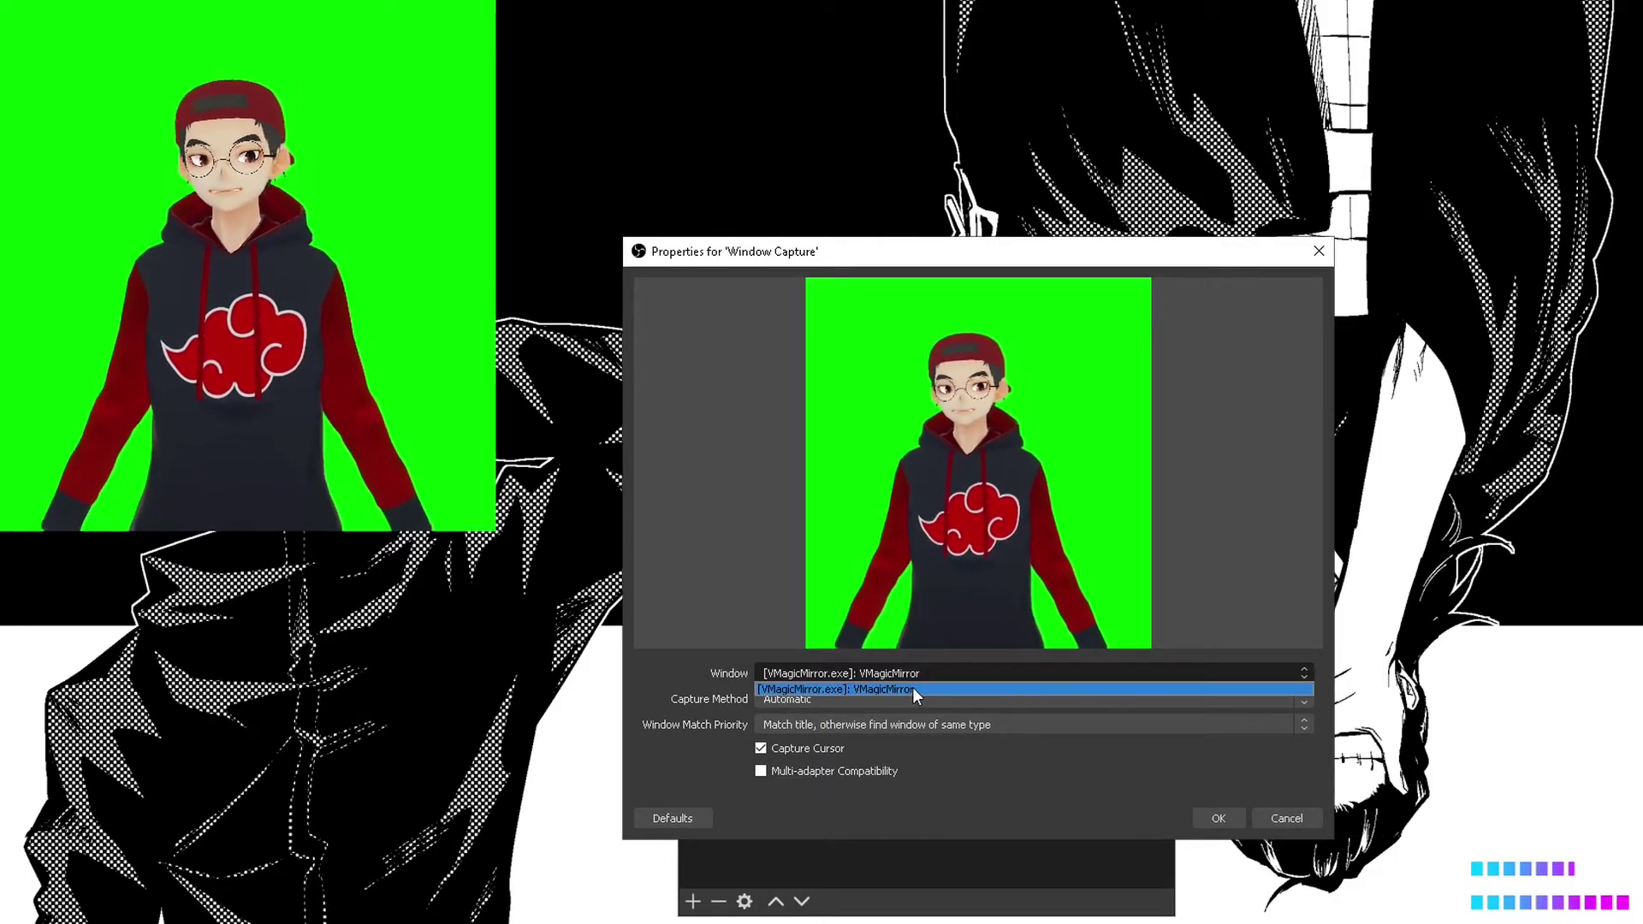
{"action": "left_click", "coordinate": [883, 688]}
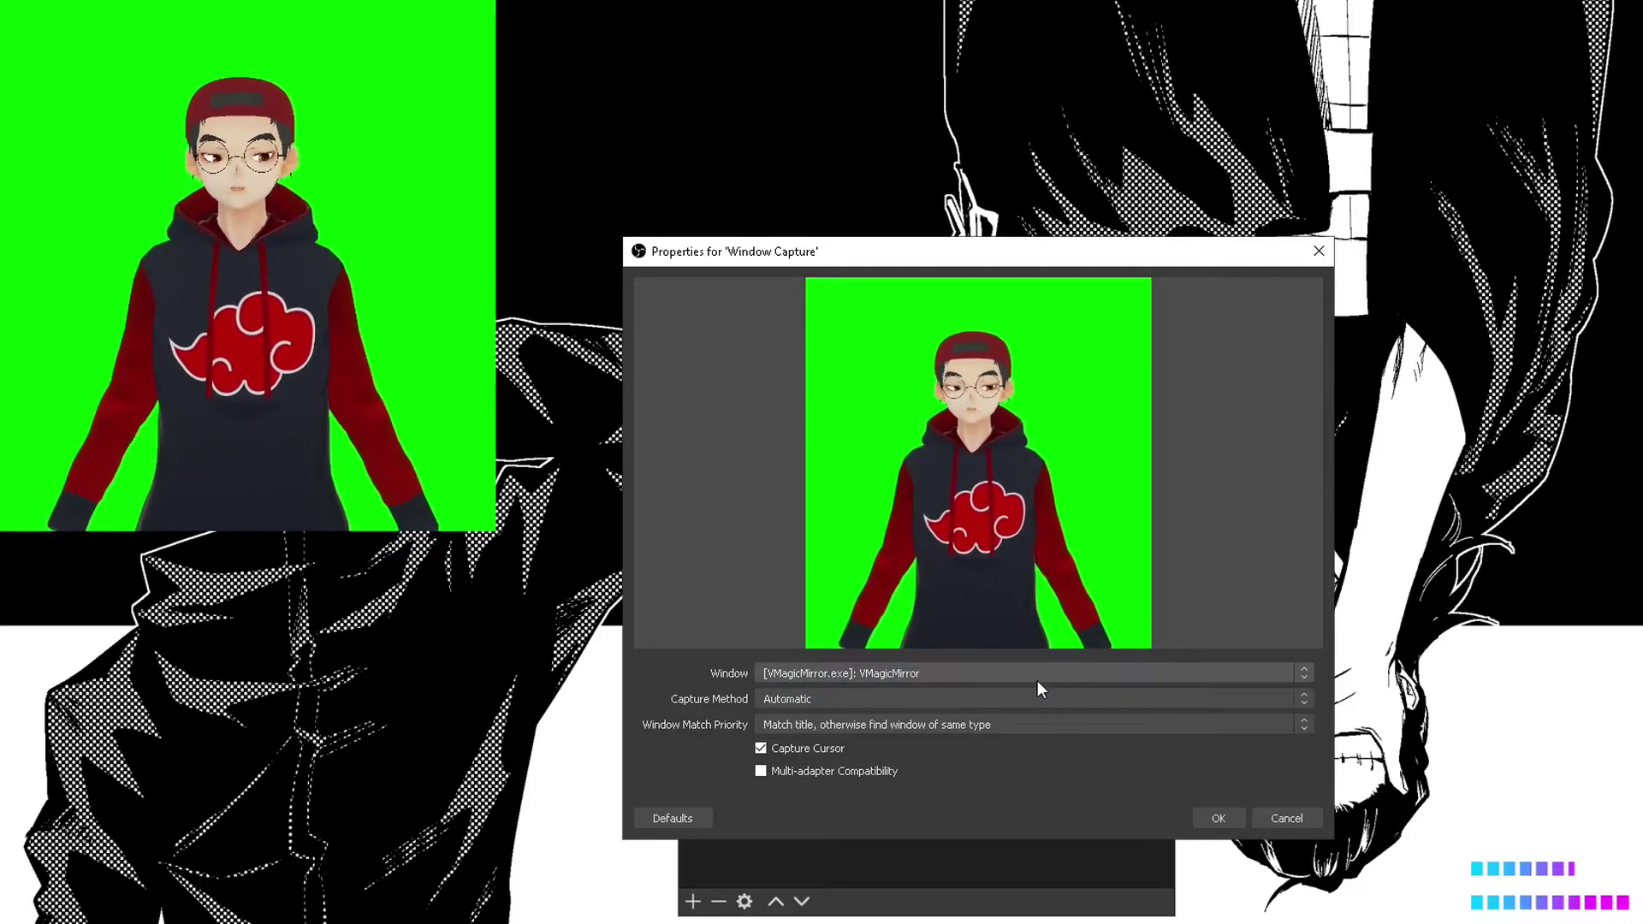
{"action": "left_click", "coordinate": [1222, 818]}
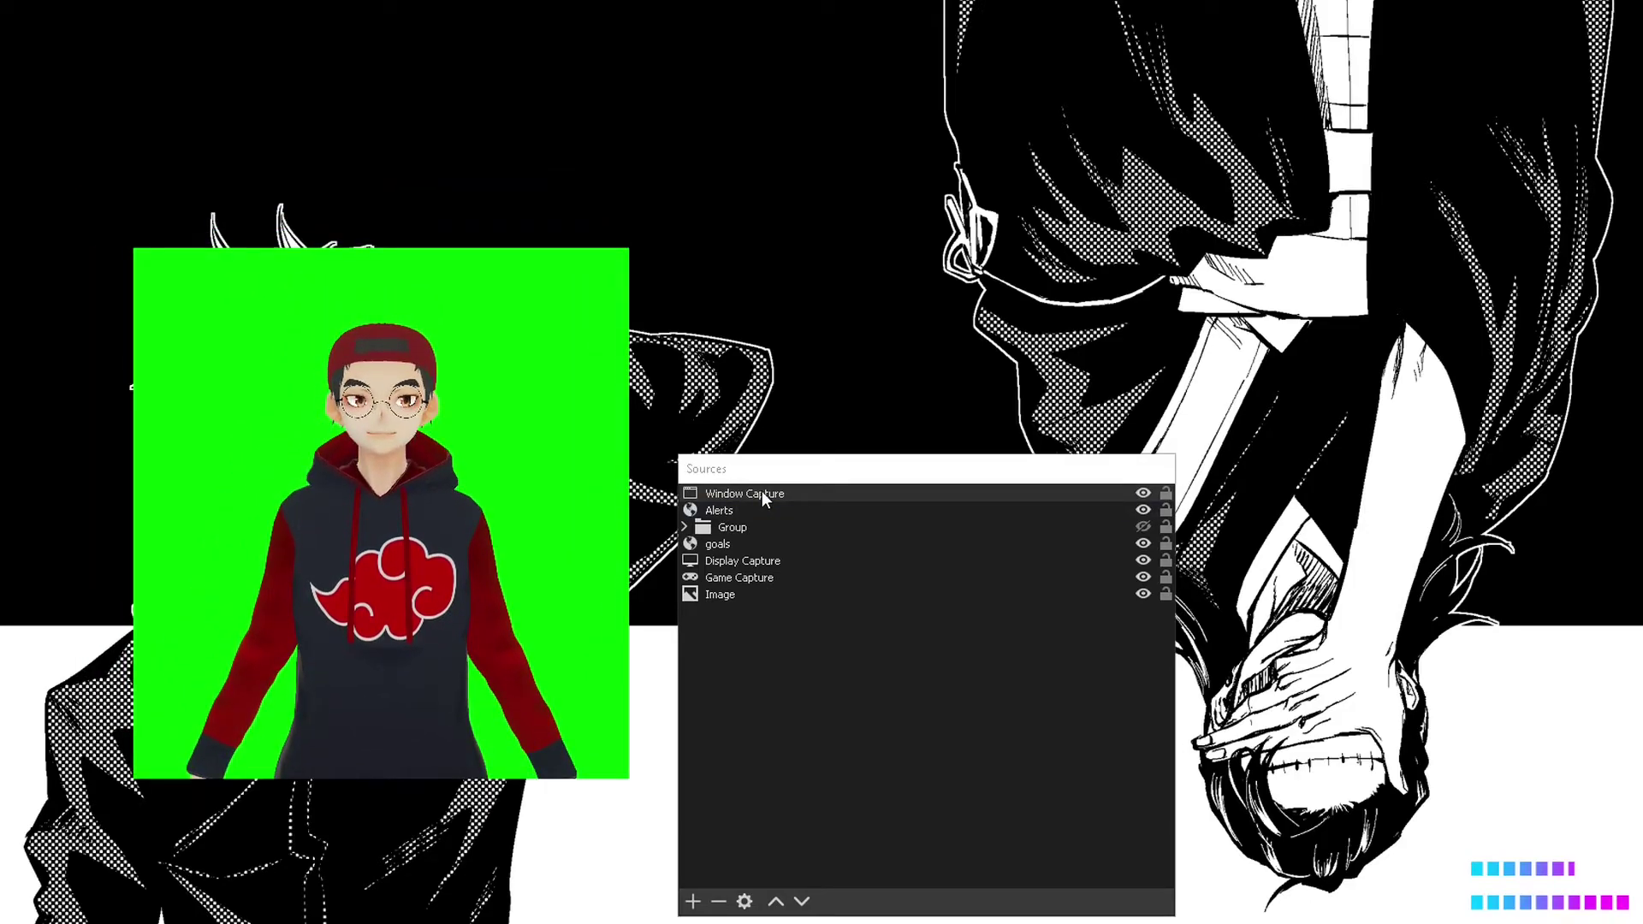
Step: Rename the Window Capture source to 'subtomeplz' and move the Sources dock higher
{"action": "right_click", "coordinate": [761, 492]}
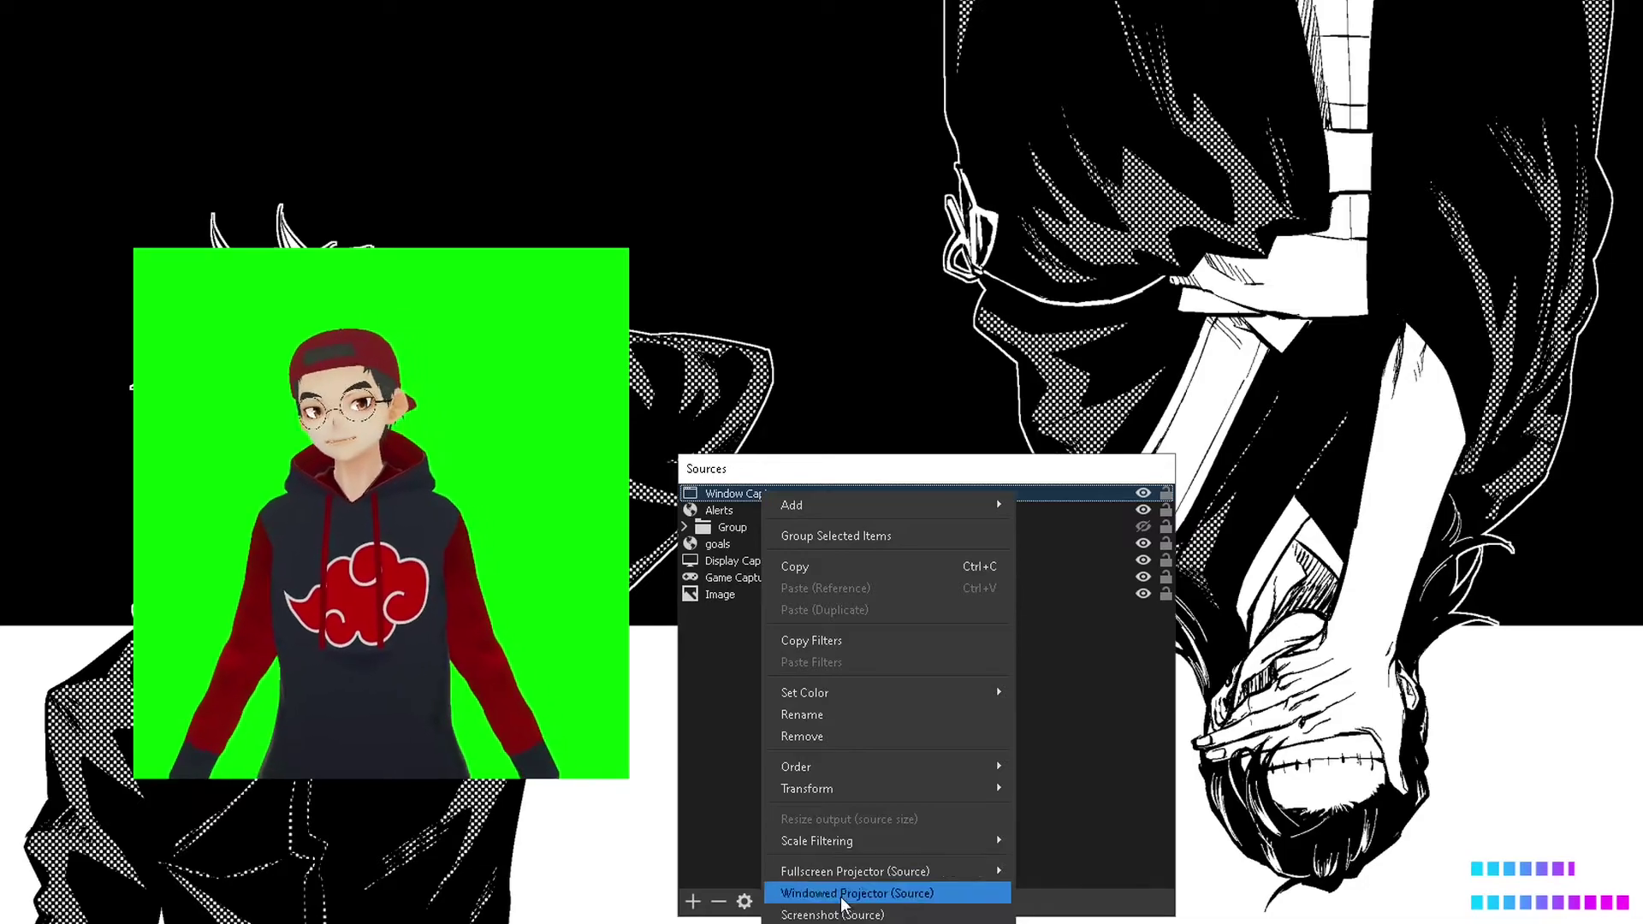
{"action": "left_click", "coordinate": [835, 716]}
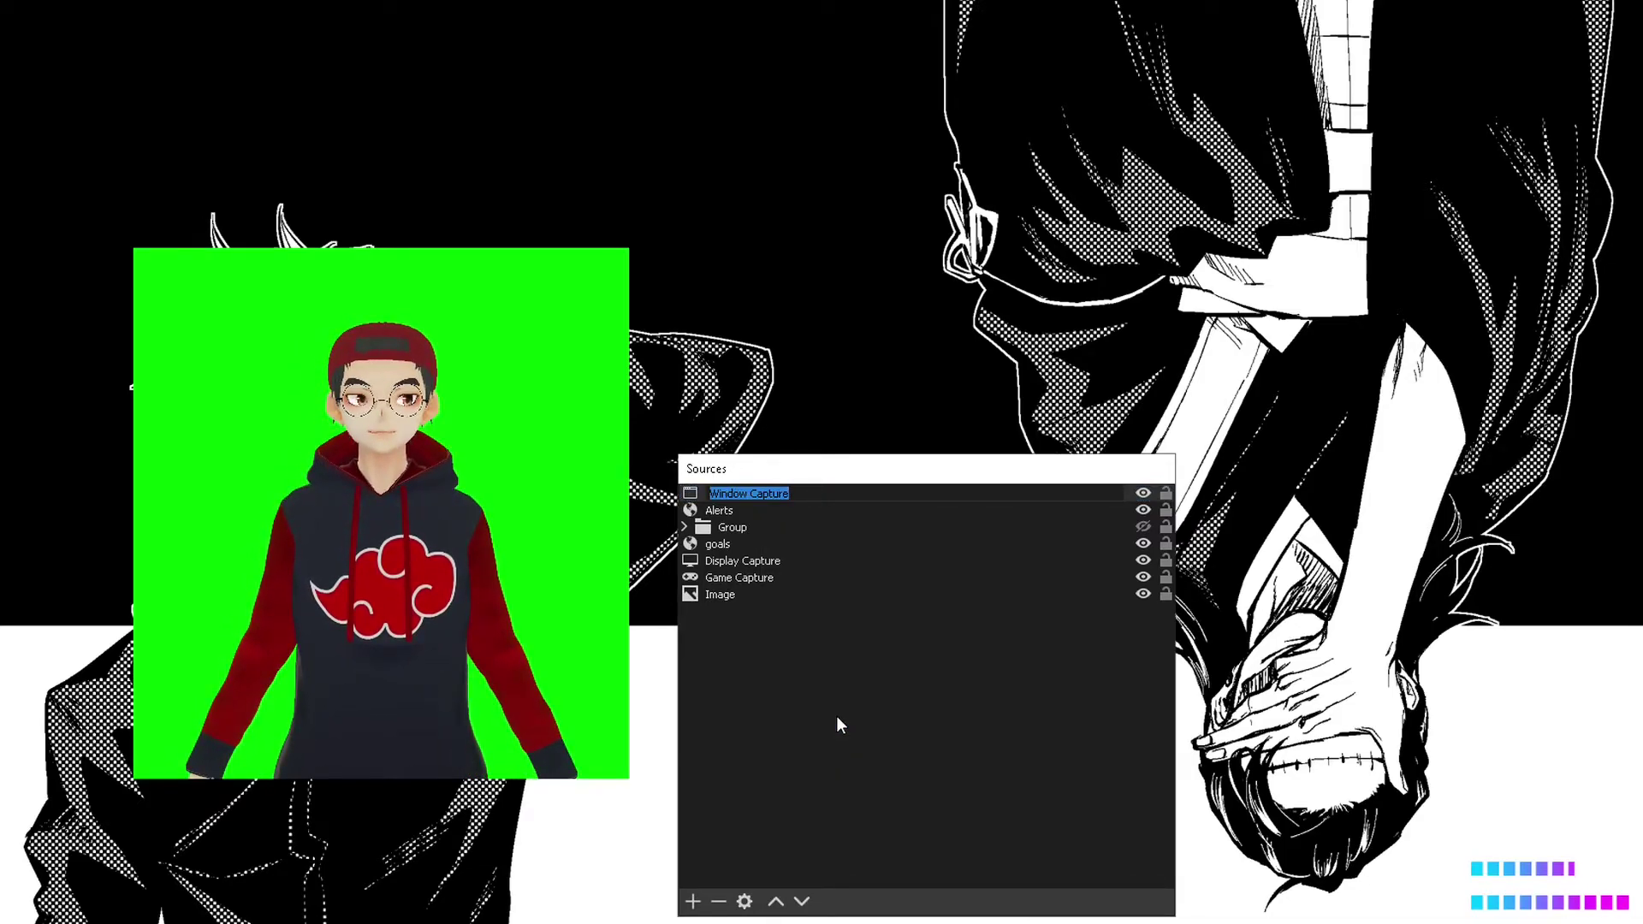
{"action": "type", "text": "subtomeplz"}
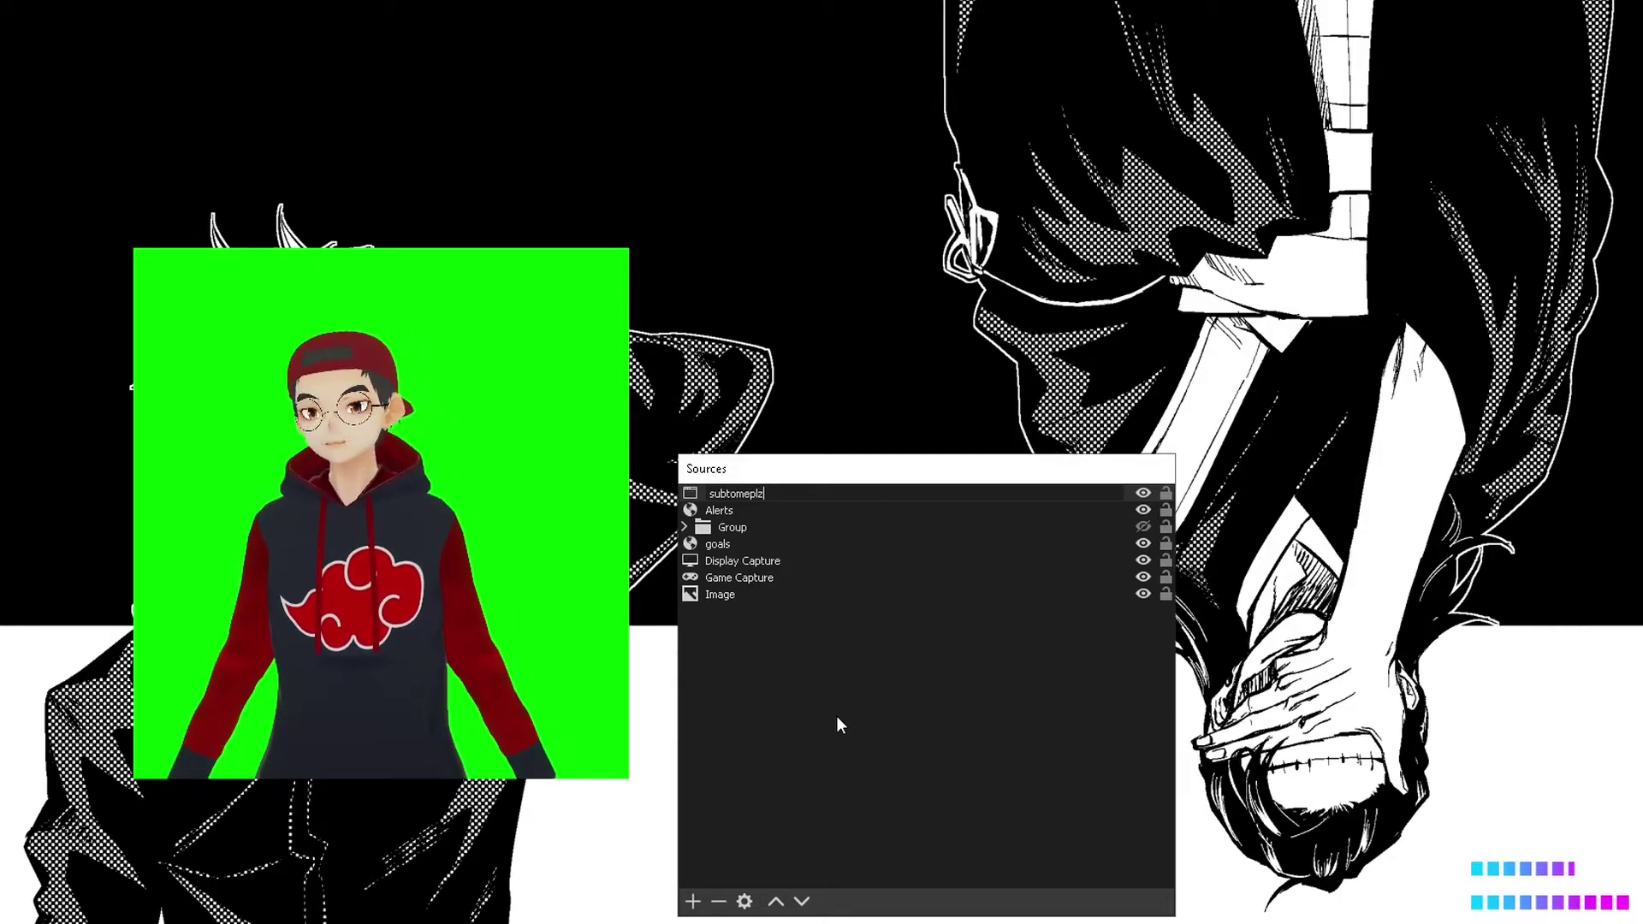
{"action": "key", "text": "Return"}
{"action": "right_click", "coordinate": [777, 494]}
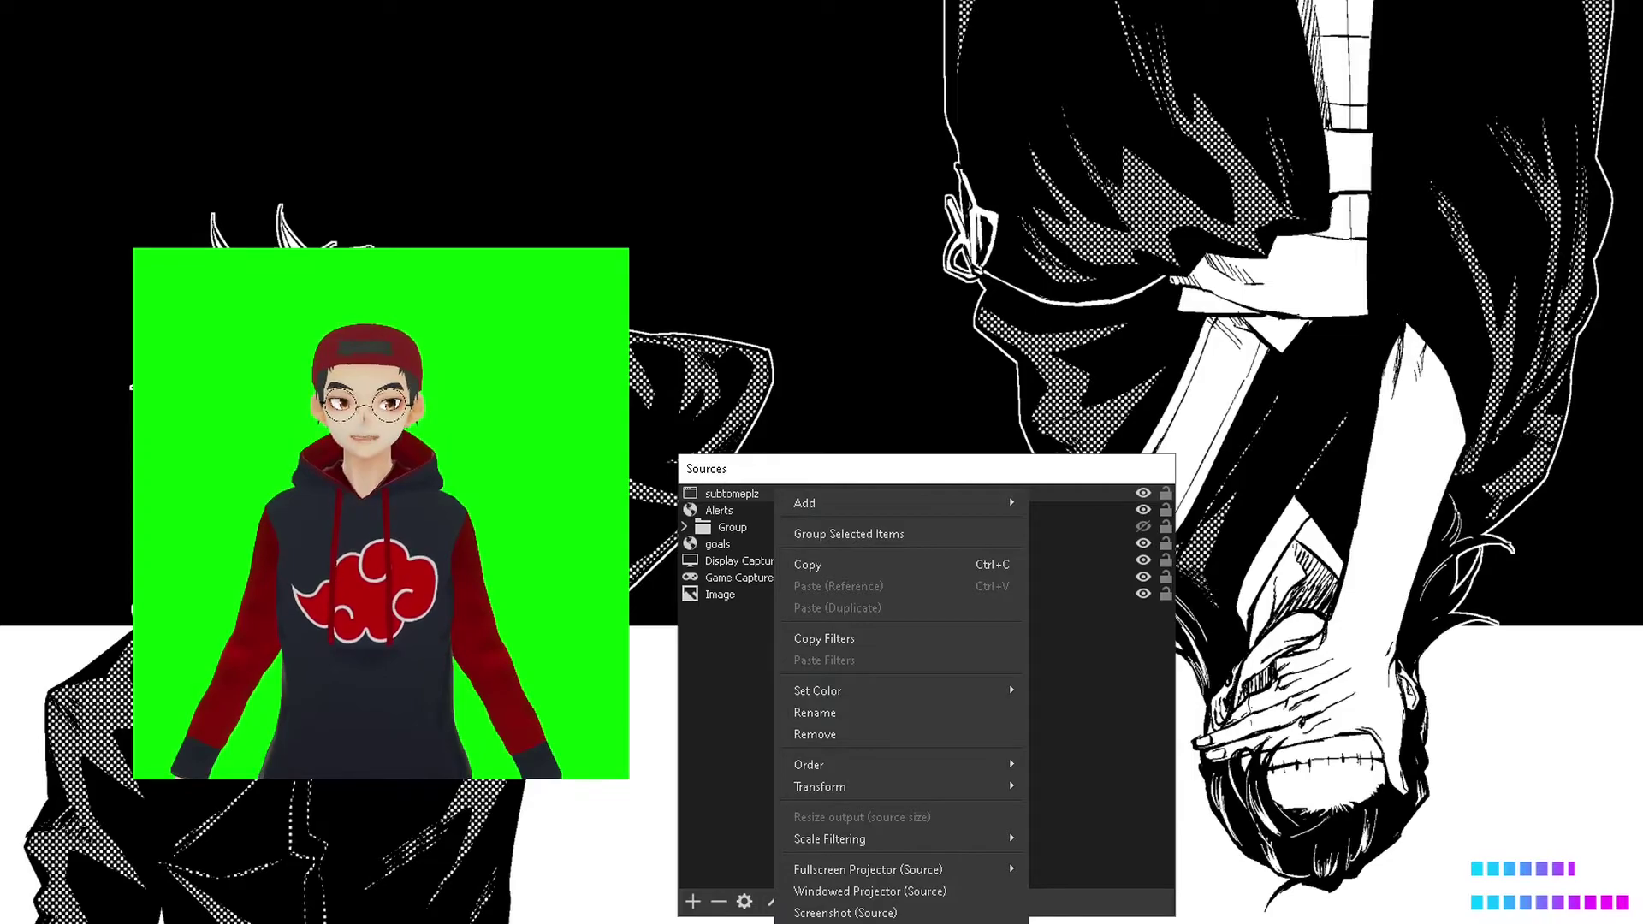
{"action": "left_click", "coordinate": [943, 476]}
{"action": "left_click_drag", "start_coordinate": [920, 473], "coordinate": [921, 293]}
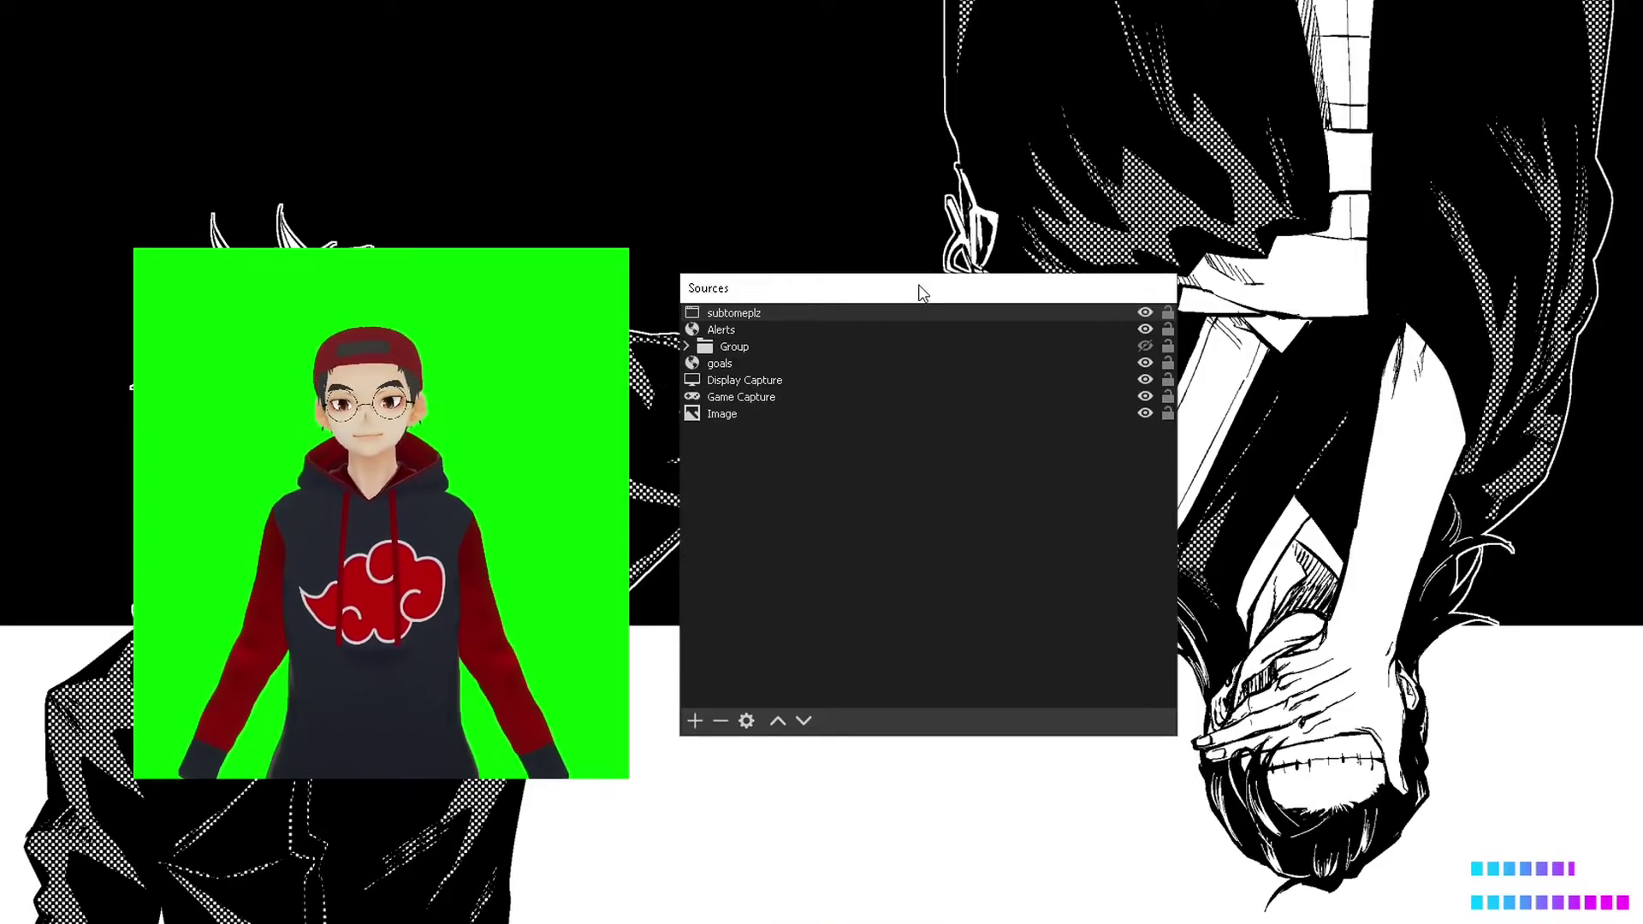
Step: Add a Chroma Key filter to the subtomeplz source
{"action": "right_click", "coordinate": [767, 315]}
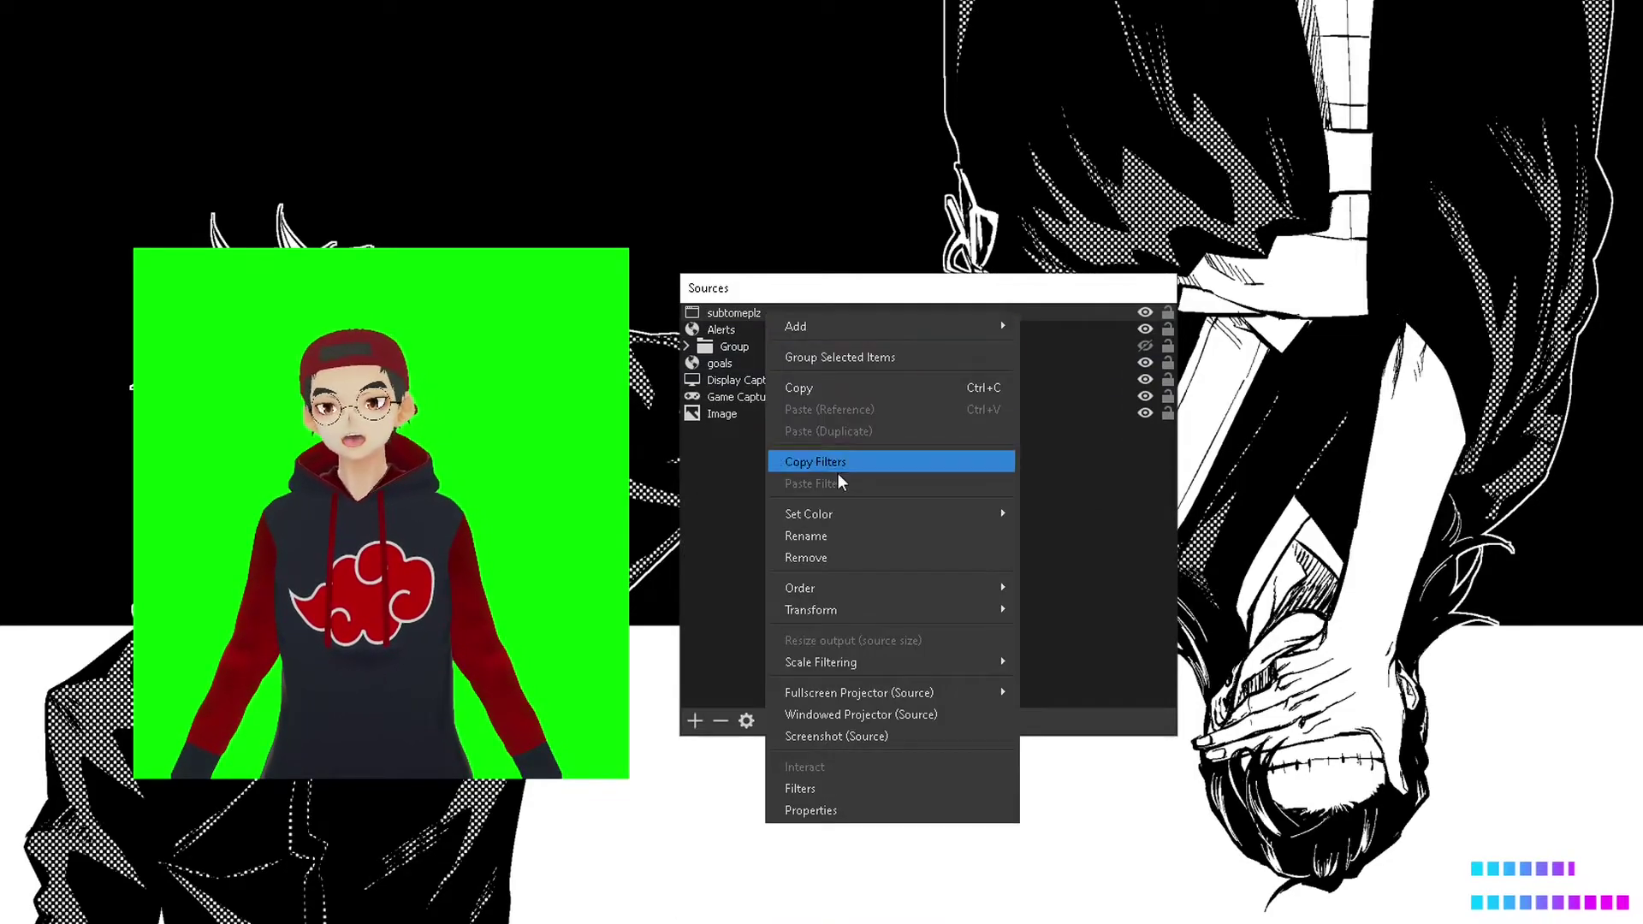
{"action": "left_click", "coordinate": [845, 790]}
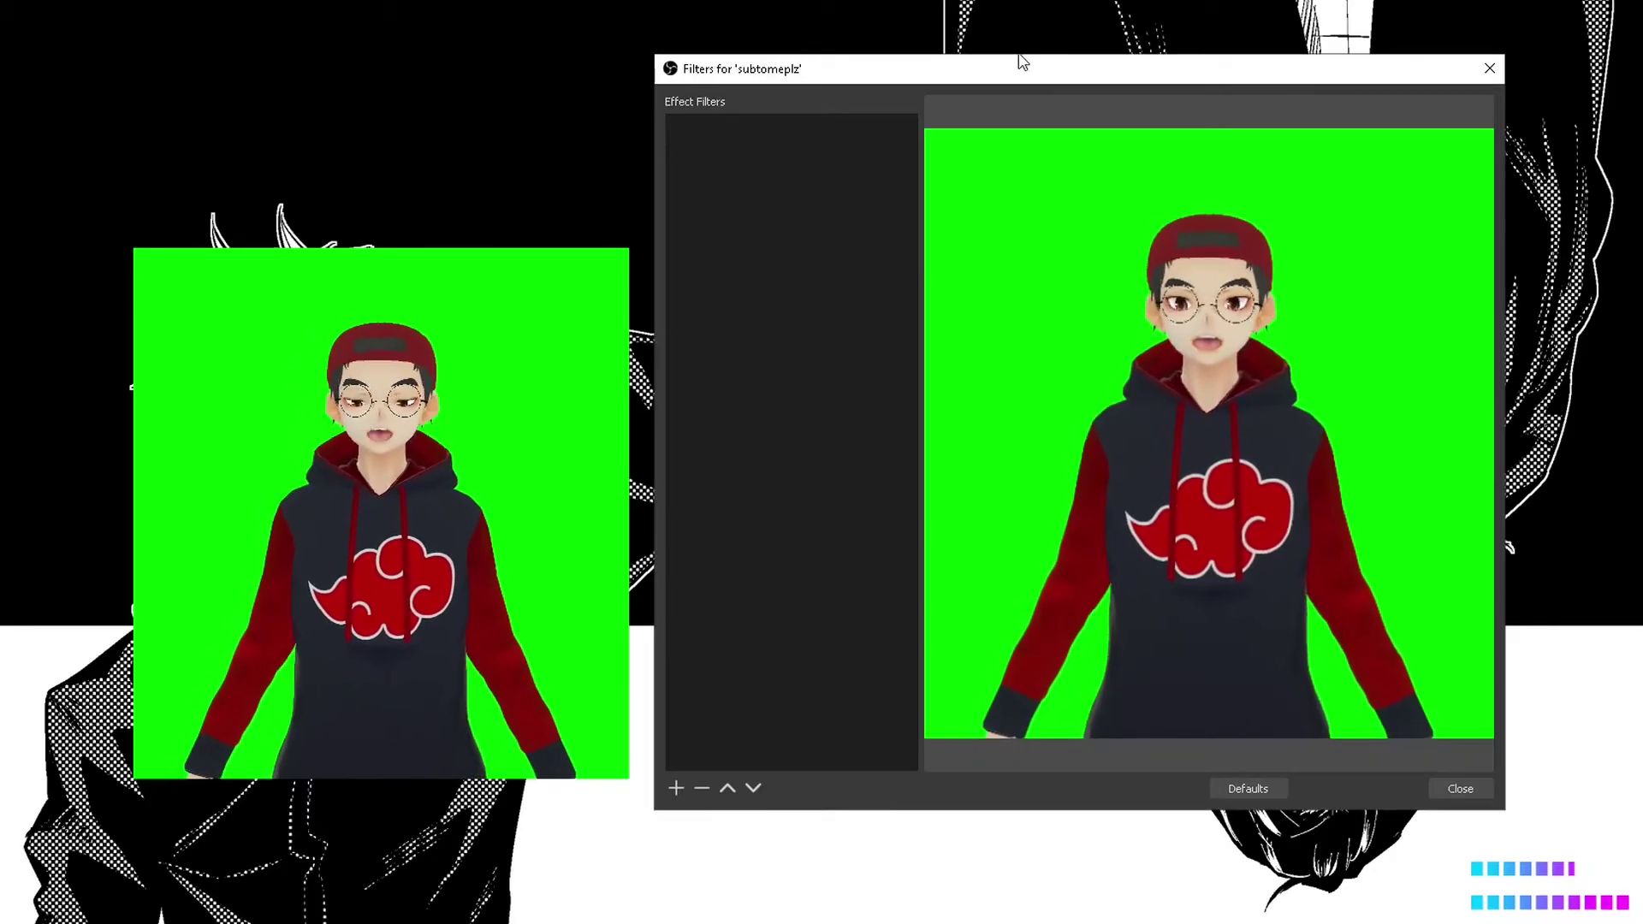
{"action": "left_click_drag", "start_coordinate": [1020, 59], "coordinate": [1030, 92]}
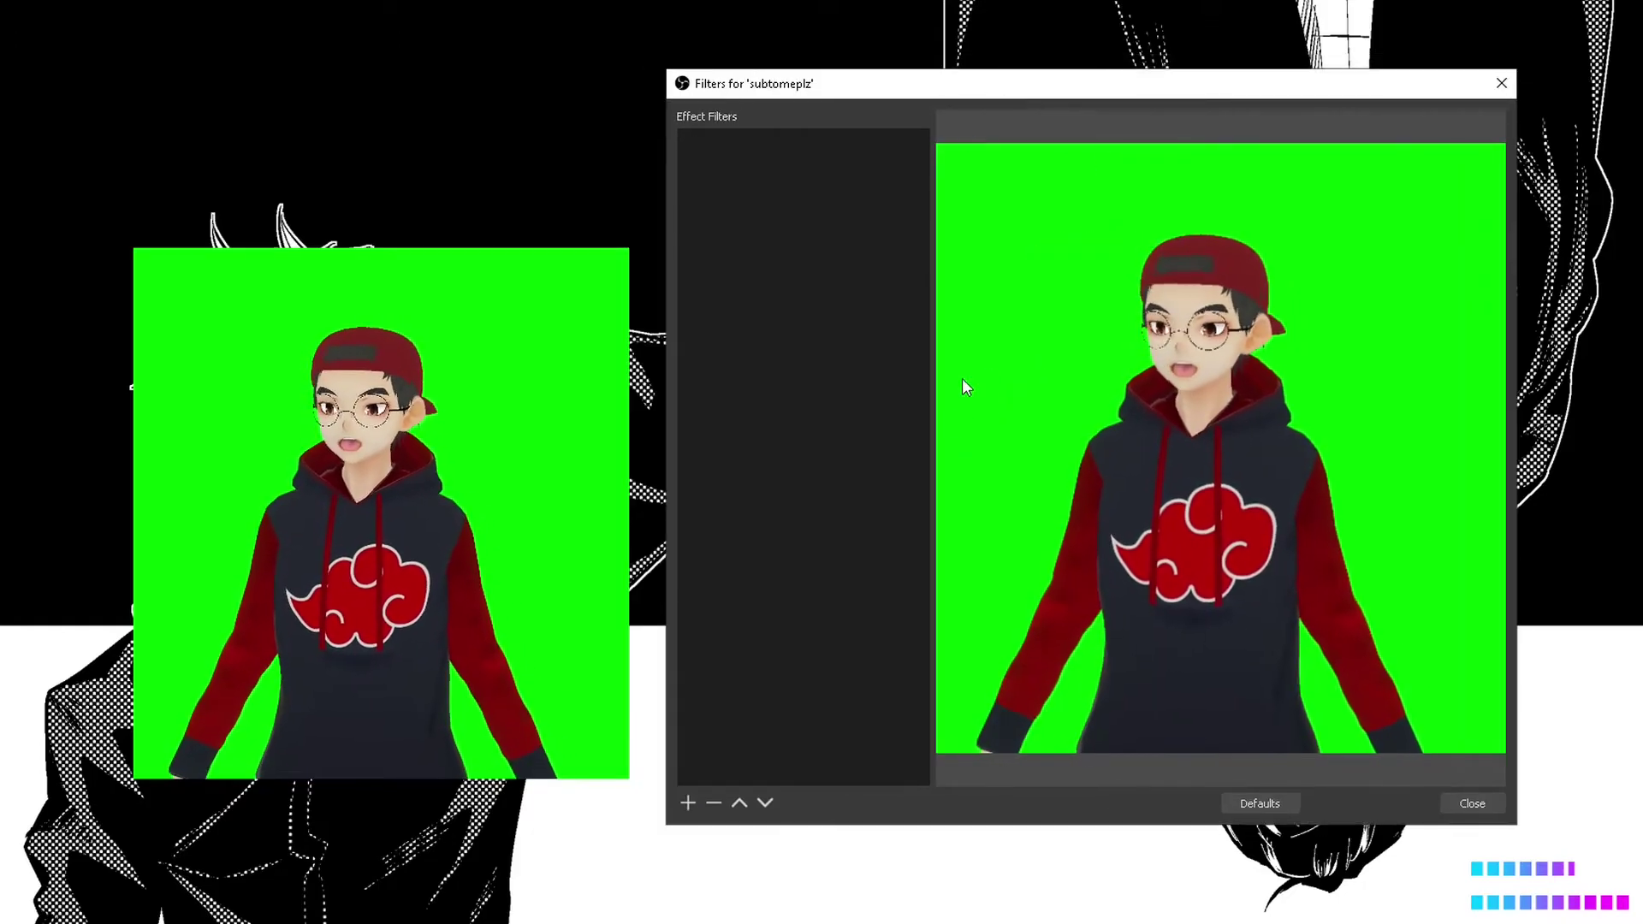
{"action": "left_click", "coordinate": [687, 803]}
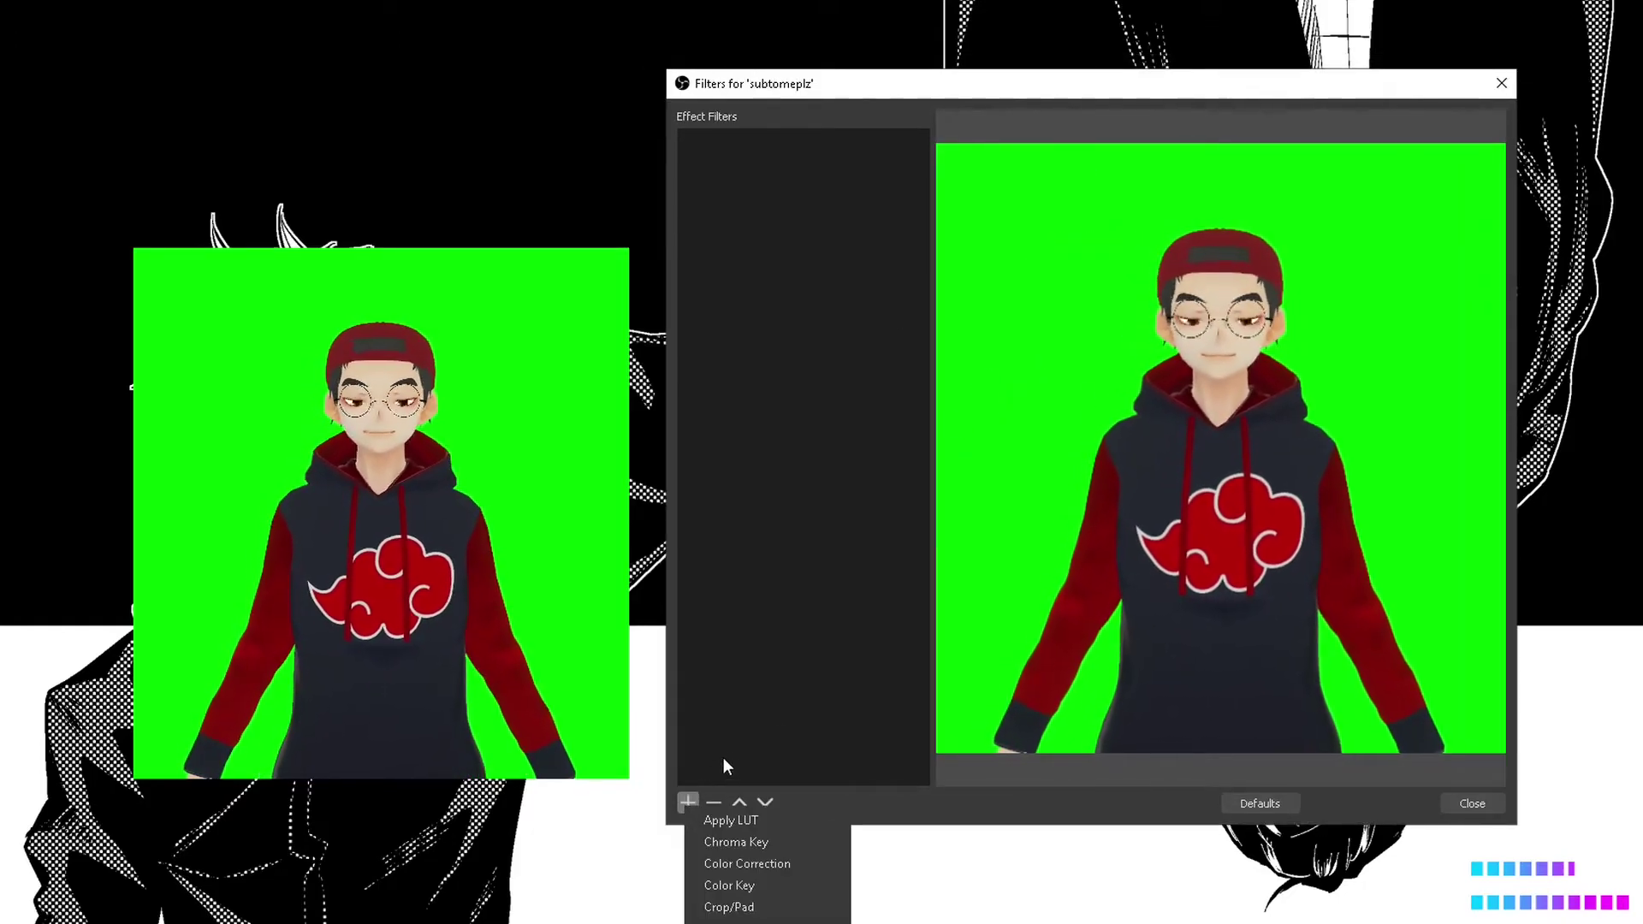
{"action": "left_click", "coordinate": [755, 844]}
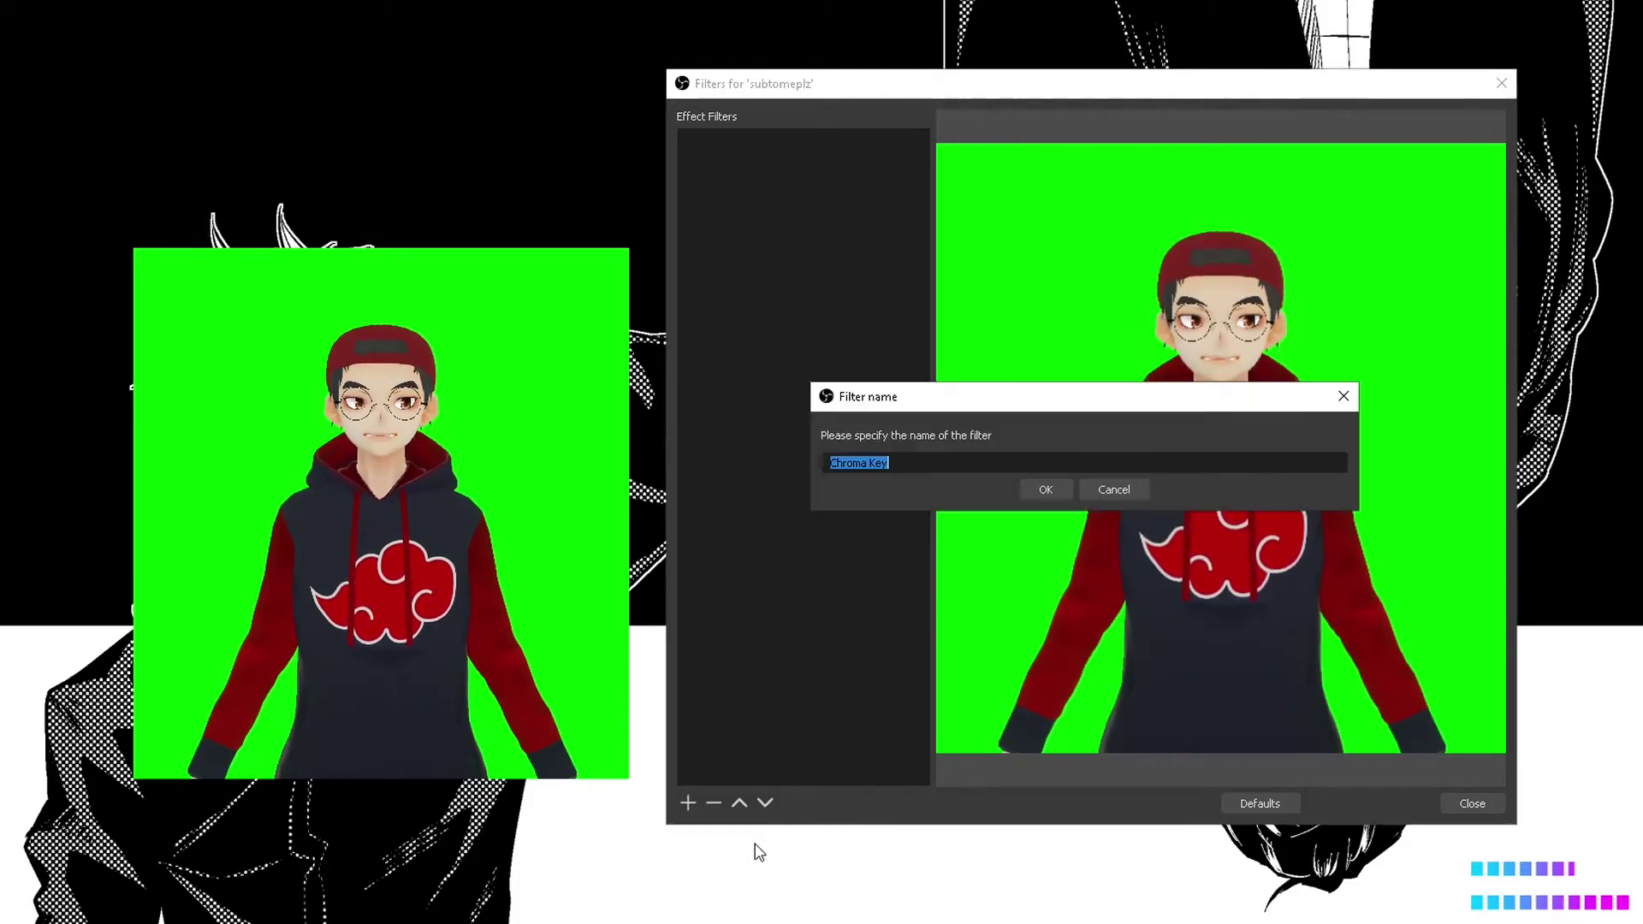
{"action": "left_click", "coordinate": [1059, 494]}
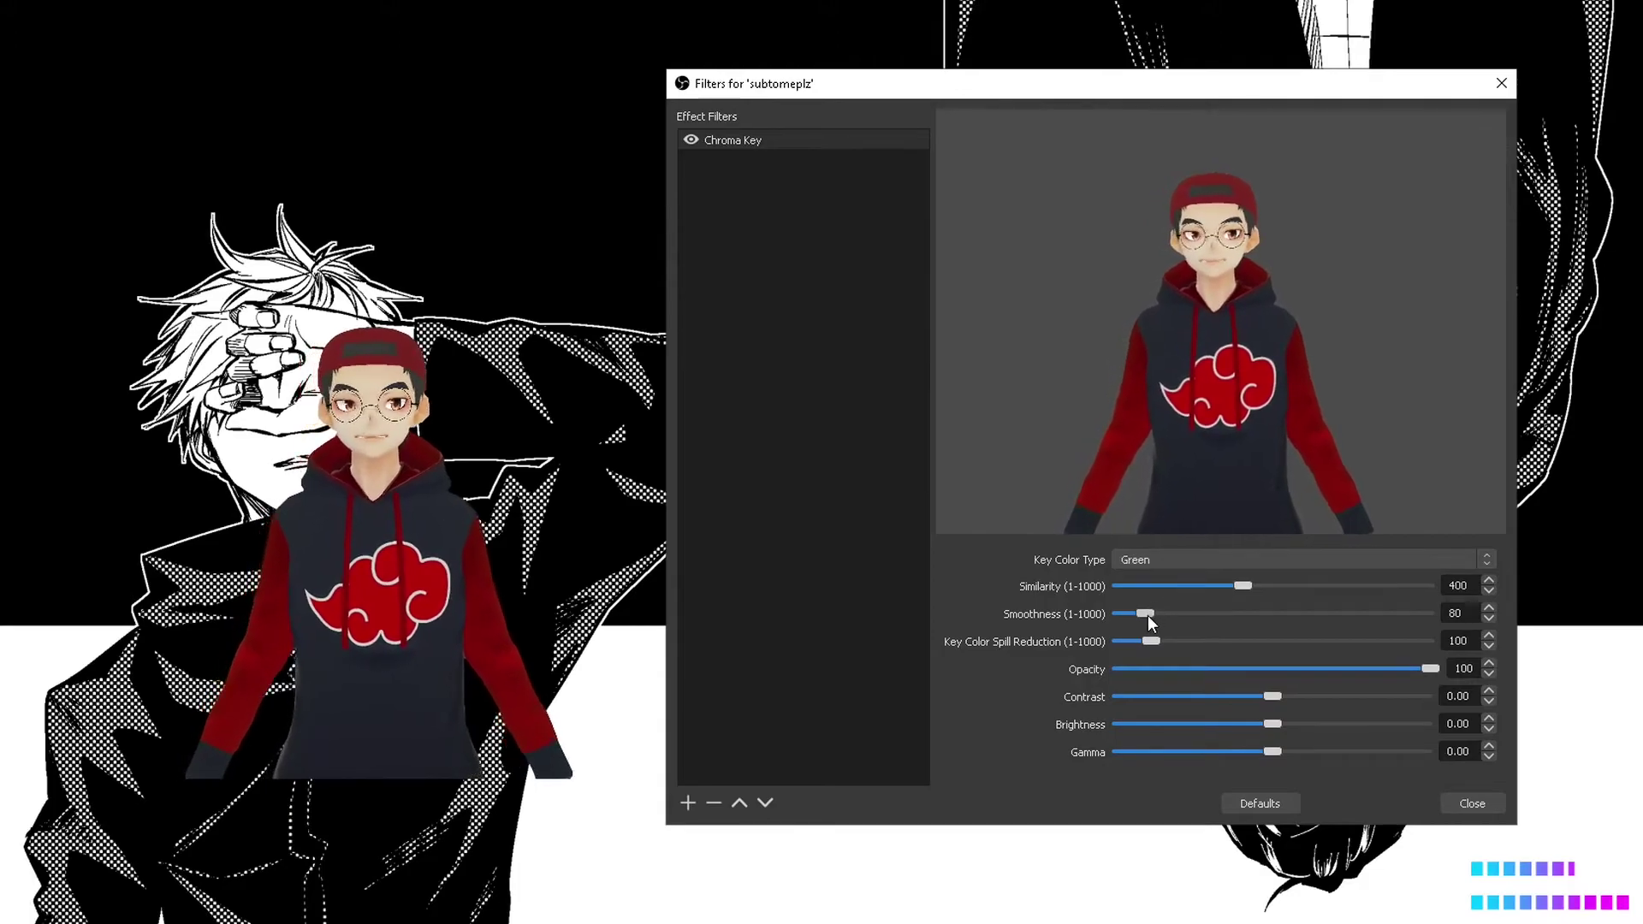
Step: Set the Chroma Key smoothness to 100 and close the filter settings
{"action": "mouse_move", "coordinate": [1148, 612]}
{"action": "left_mouse_down"}
{"action": "mouse_move", "coordinate": [1189, 618]}
{"action": "mouse_move", "coordinate": [1148, 616]}
{"action": "left_mouse_up"}
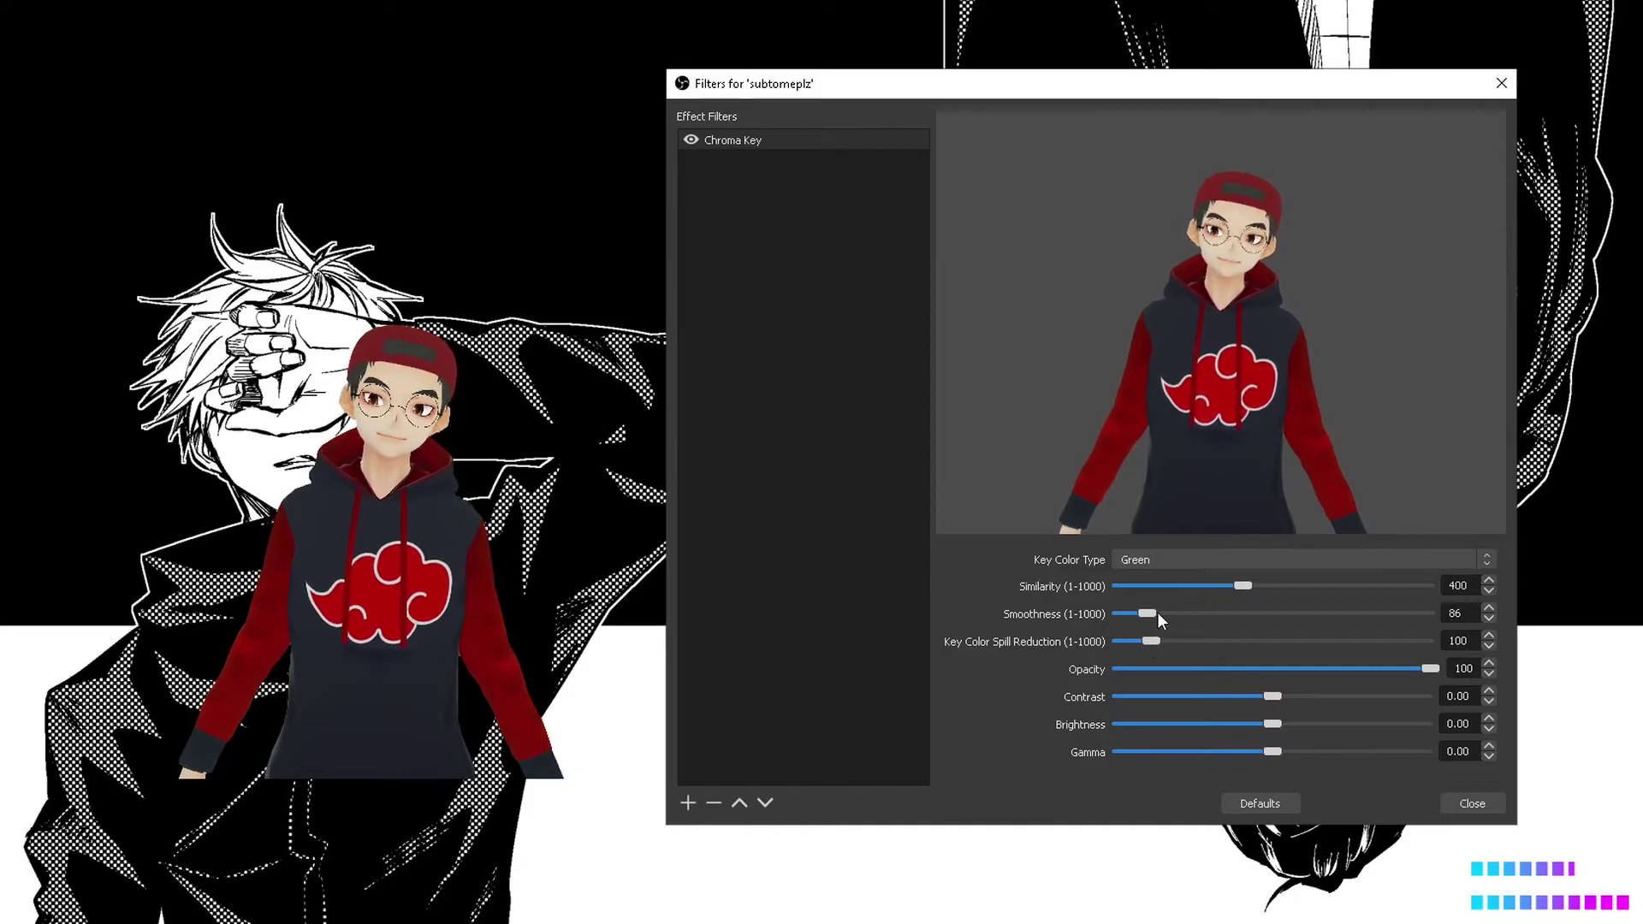
{"action": "left_click_drag", "start_coordinate": [1147, 618], "coordinate": [1152, 614]}
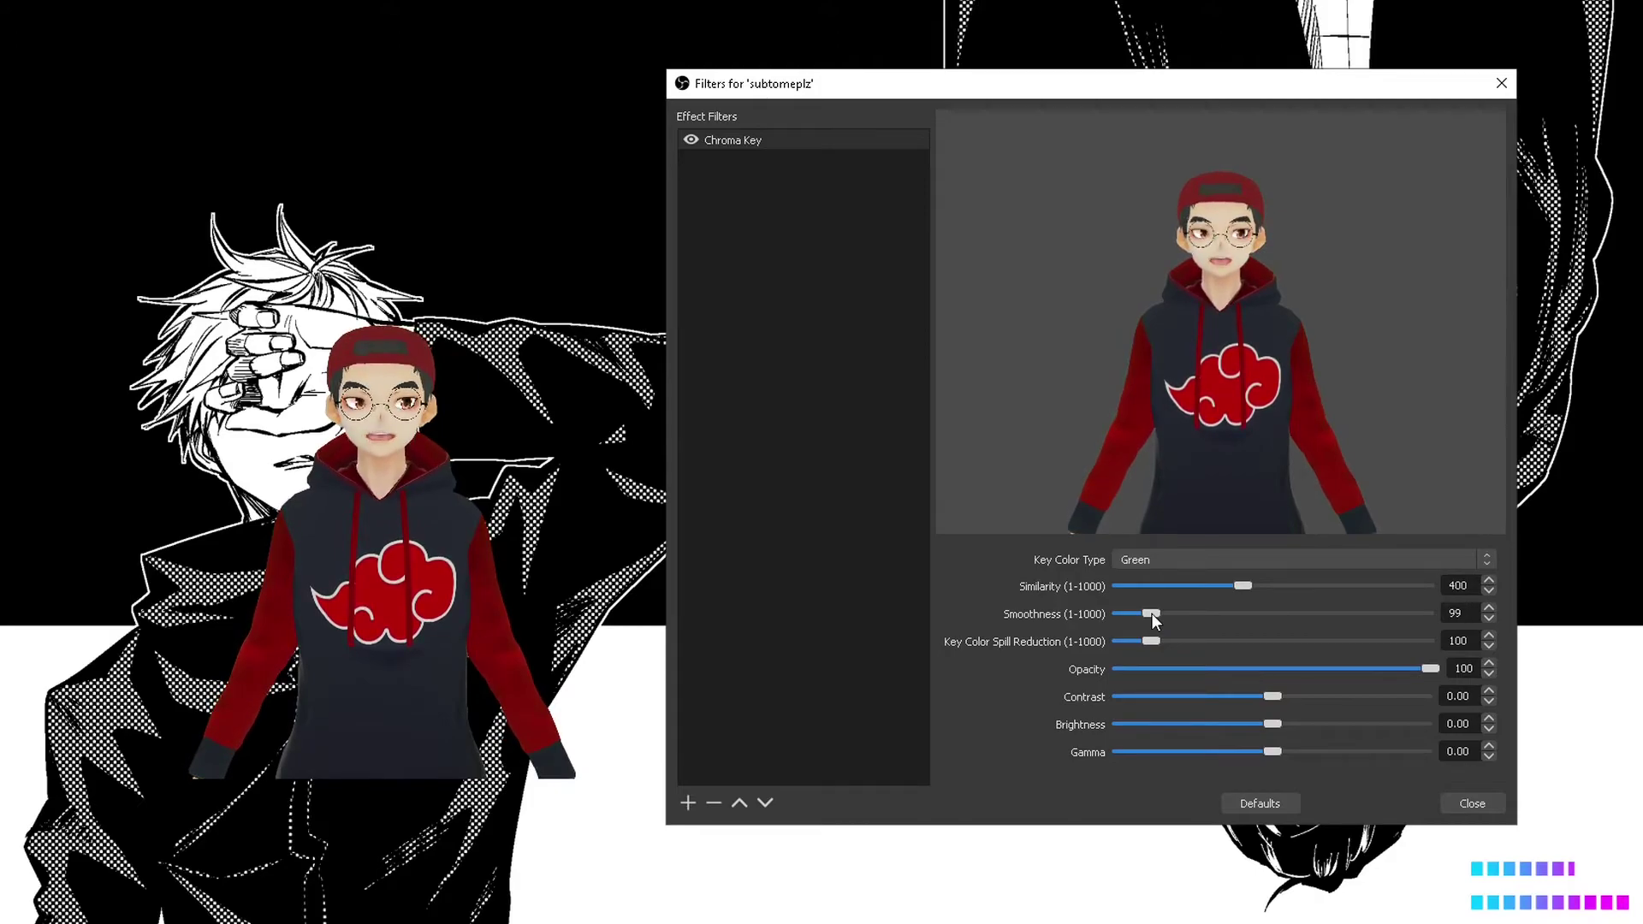
{"action": "left_click", "coordinate": [1487, 619]}
{"action": "left_click", "coordinate": [1488, 607]}
{"action": "left_click", "coordinate": [1488, 608]}
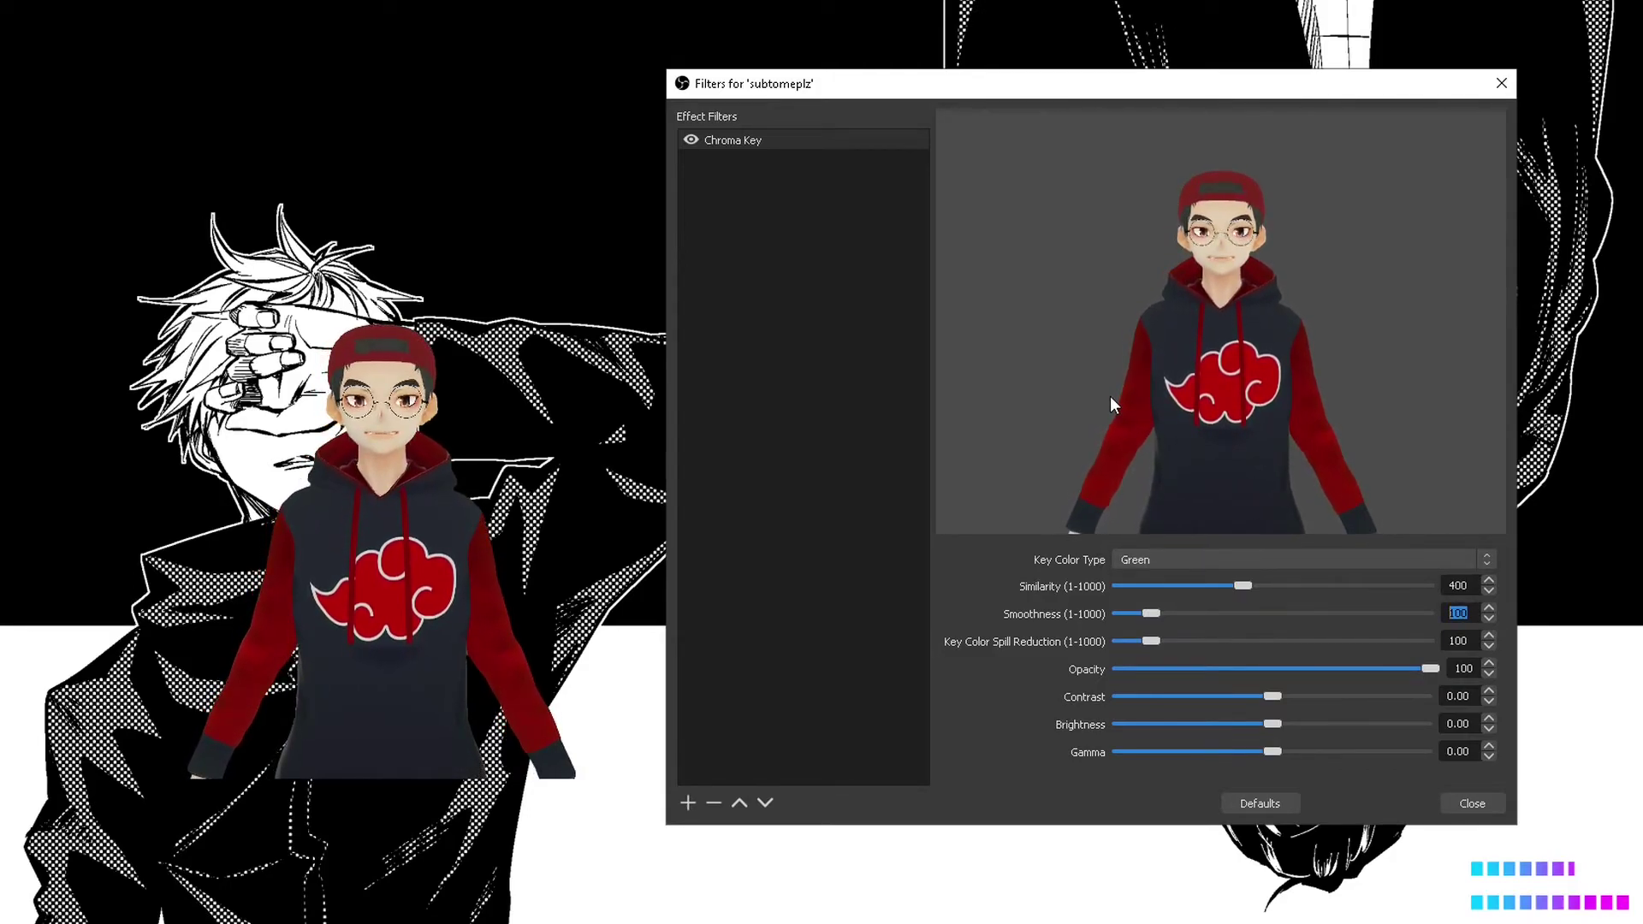
{"action": "left_click", "coordinate": [1470, 804]}
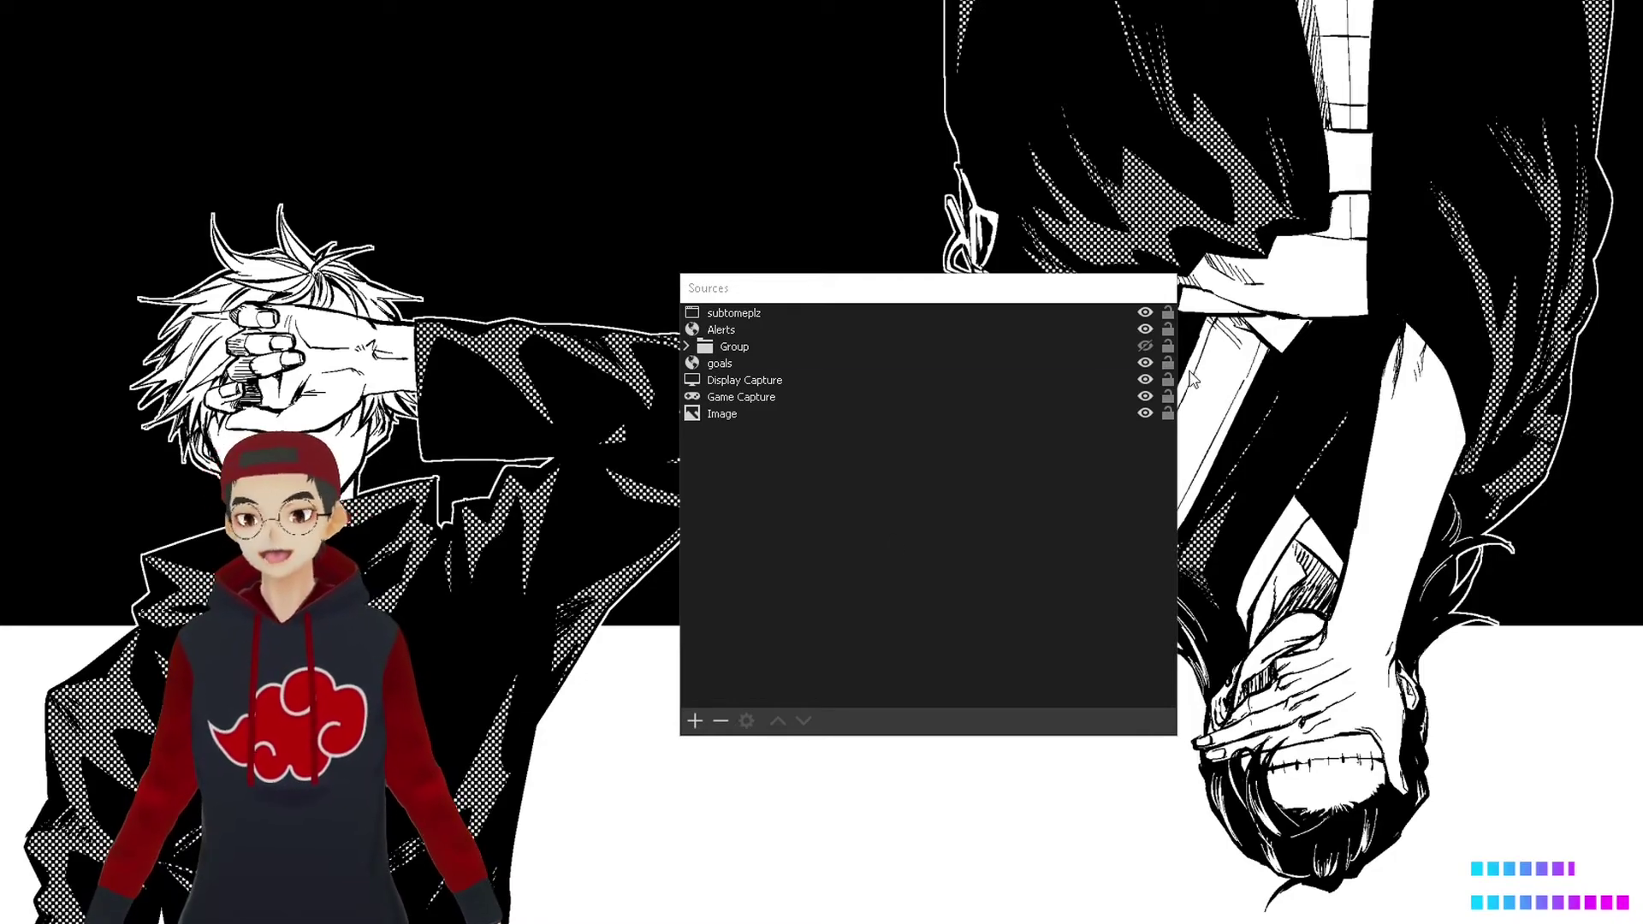
Step: Select the Sources dock, with the keyed subtomeplz avatar shown over the manga backdrop
{"action": "left_click", "coordinate": [993, 291]}
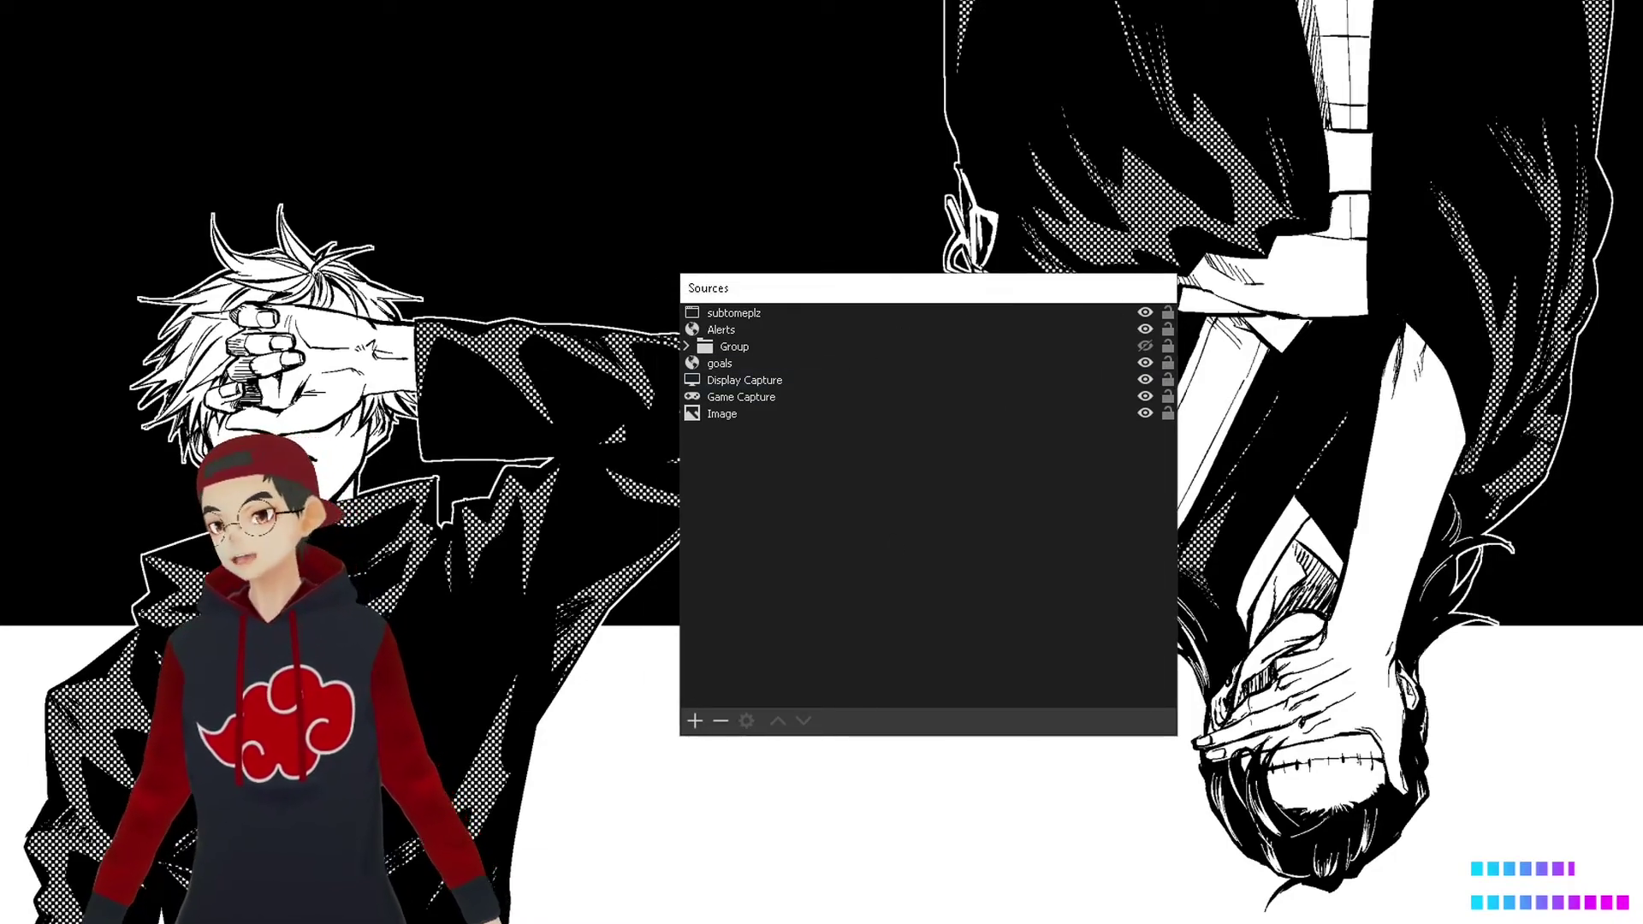